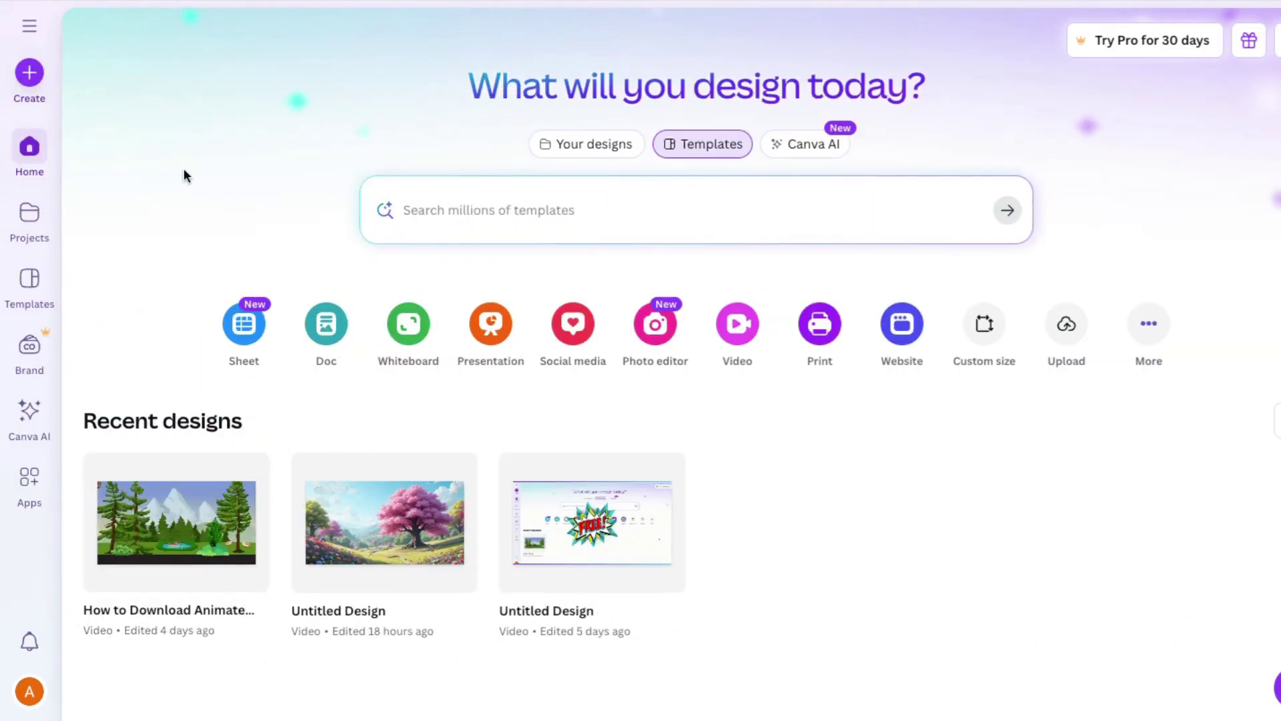
# - Create a new blank Video (Landscape) design
pyautogui.click(737, 324)
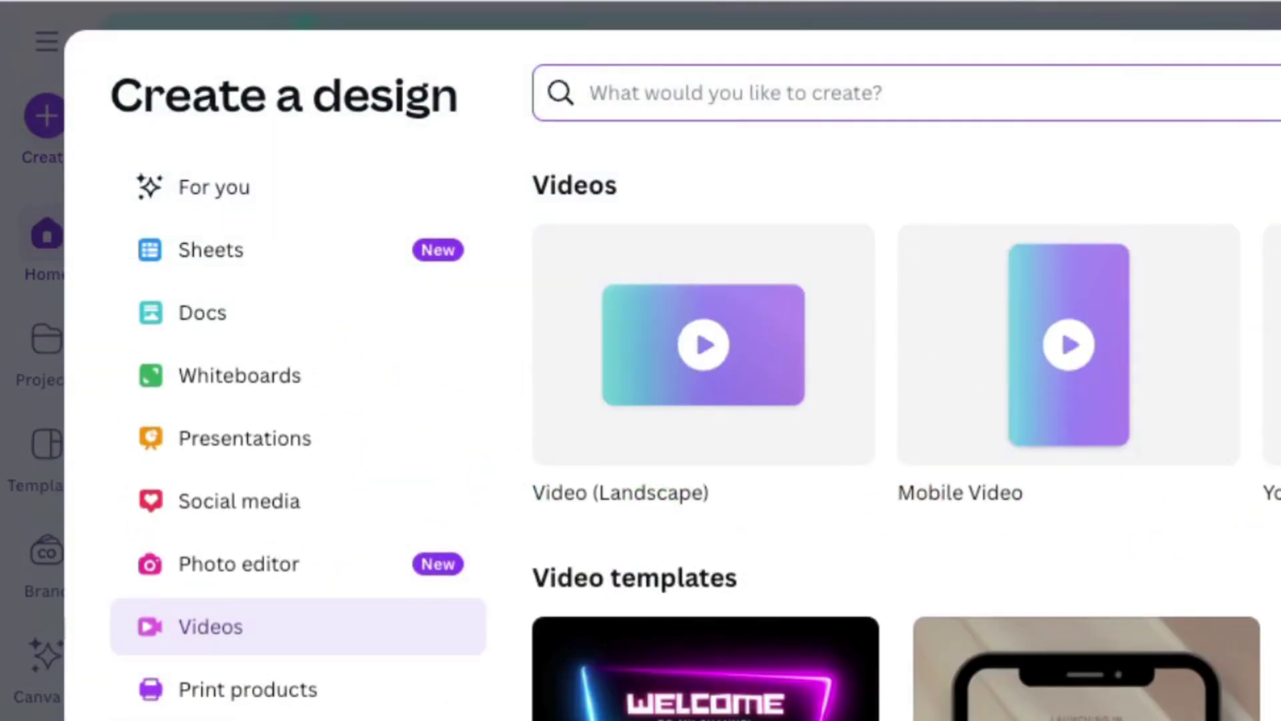
pyautogui.hscroll(3, 901, 343)
pyautogui.click(531, 342)
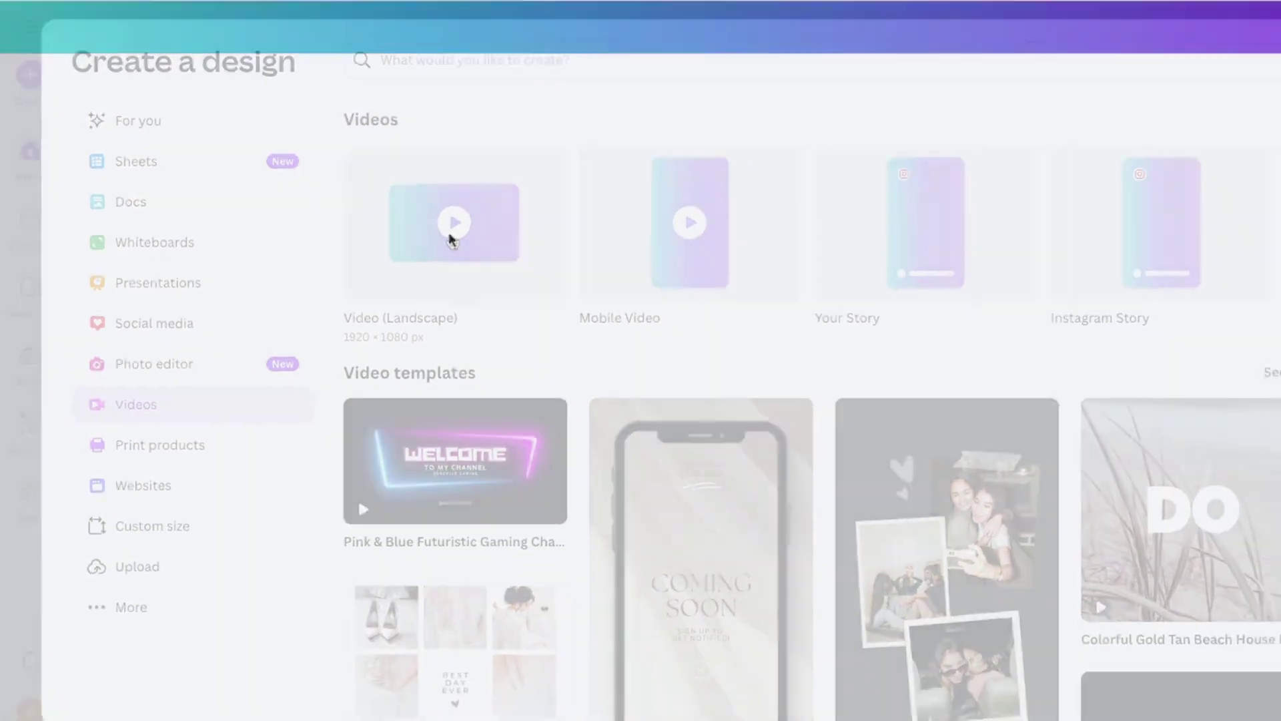
pyautogui.click(689, 412)
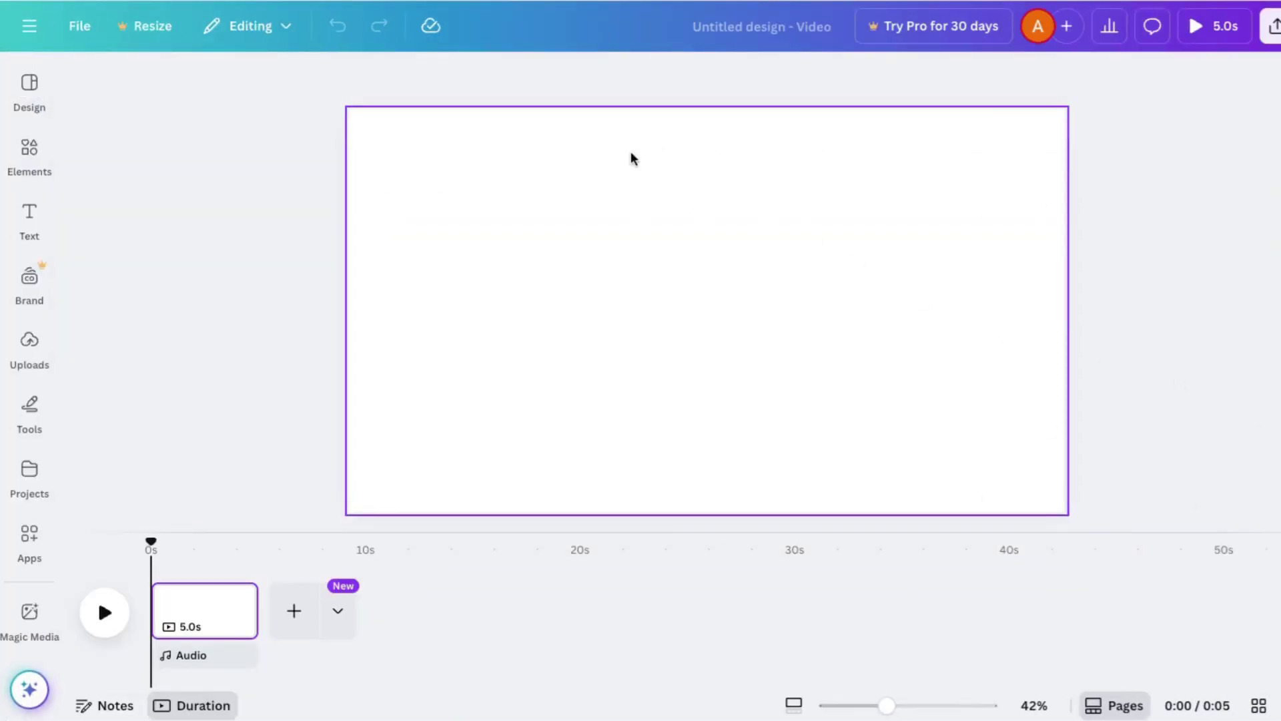
# - Add two more 5-second pages for 15 seconds in total, and rewind the playhead to 0s
pyautogui.click(292, 613)
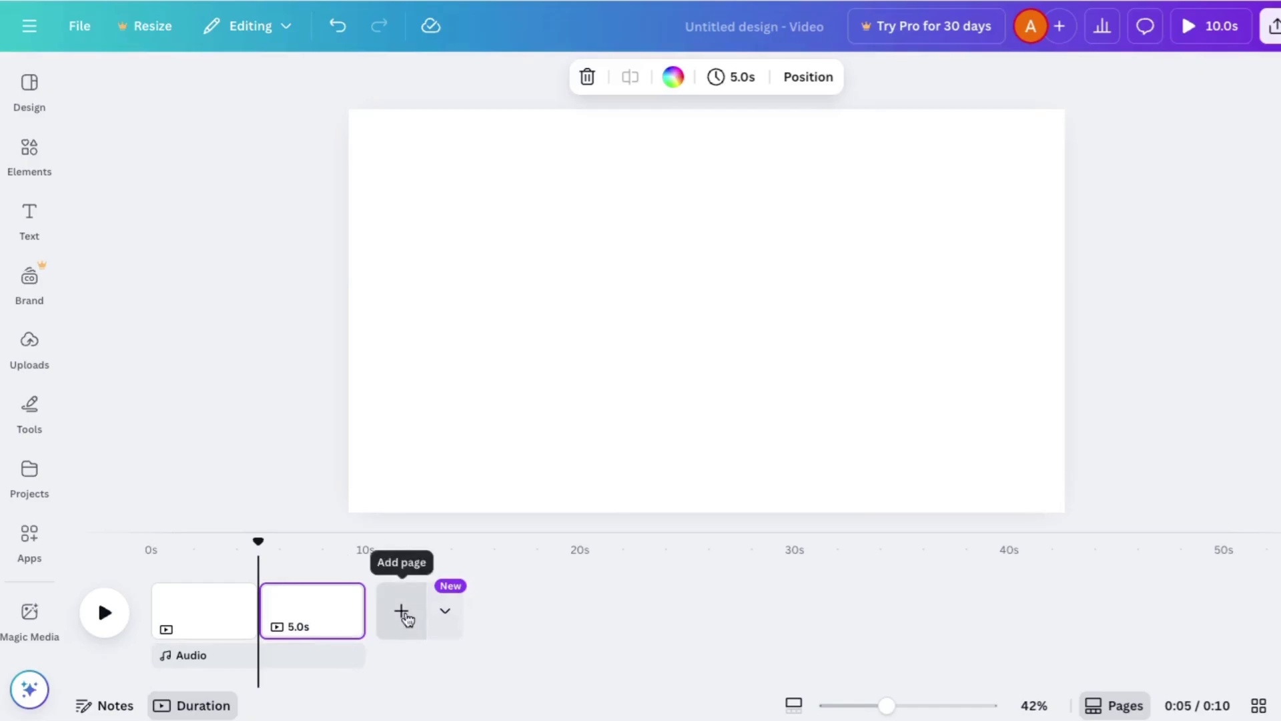
pyautogui.click(403, 615)
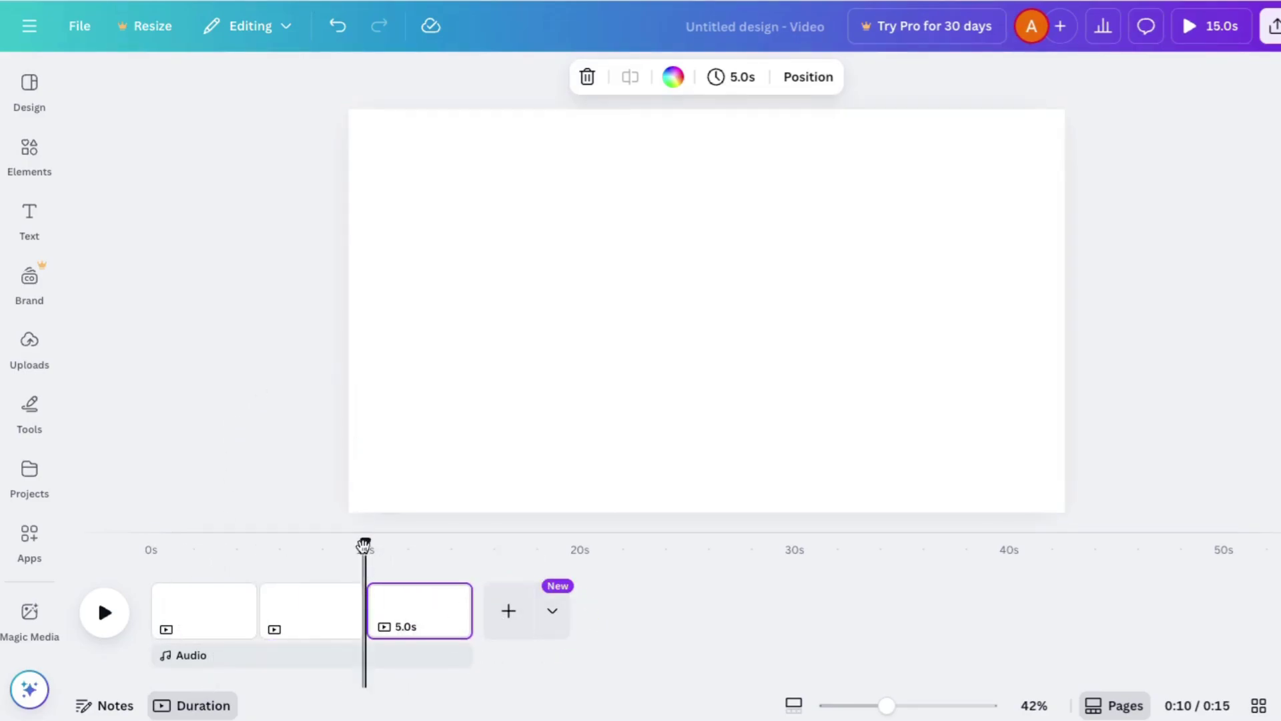
pyautogui.moveTo(363, 546); pyautogui.dragTo(158, 545)
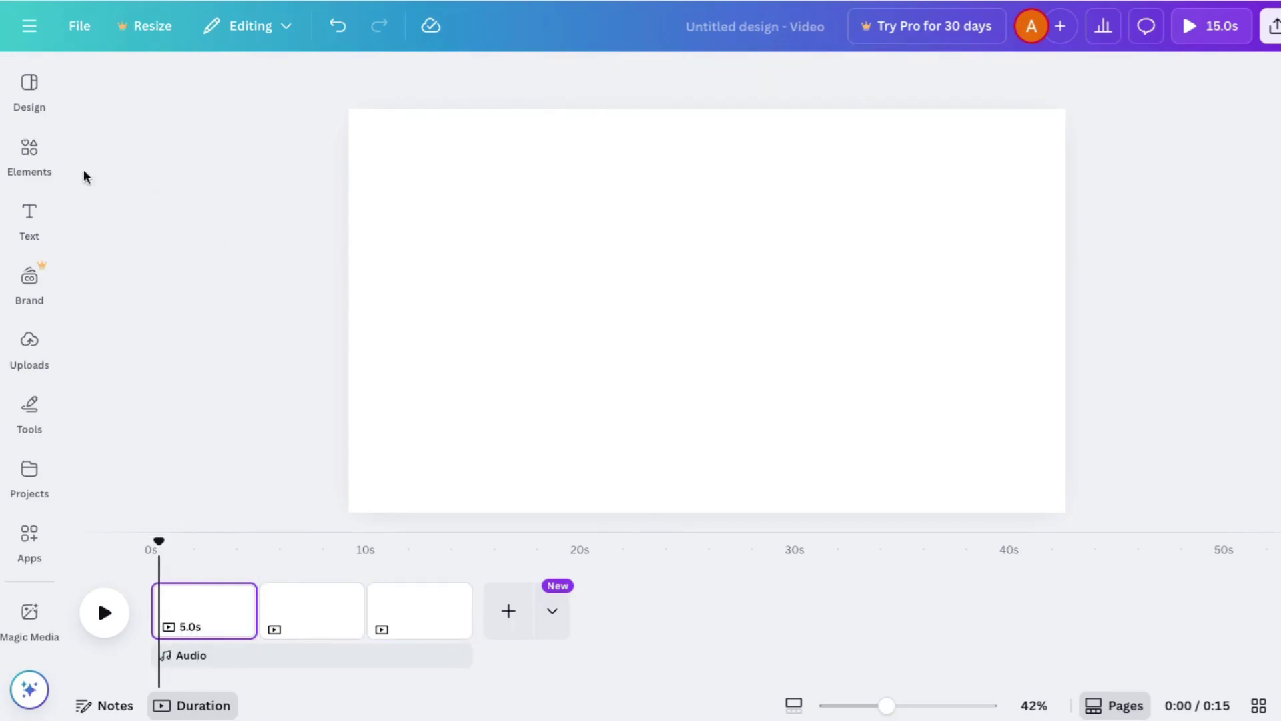
# - Search the Elements library for 'city street' graphics
pyautogui.click(29, 148)
pyautogui.click(131, 79)
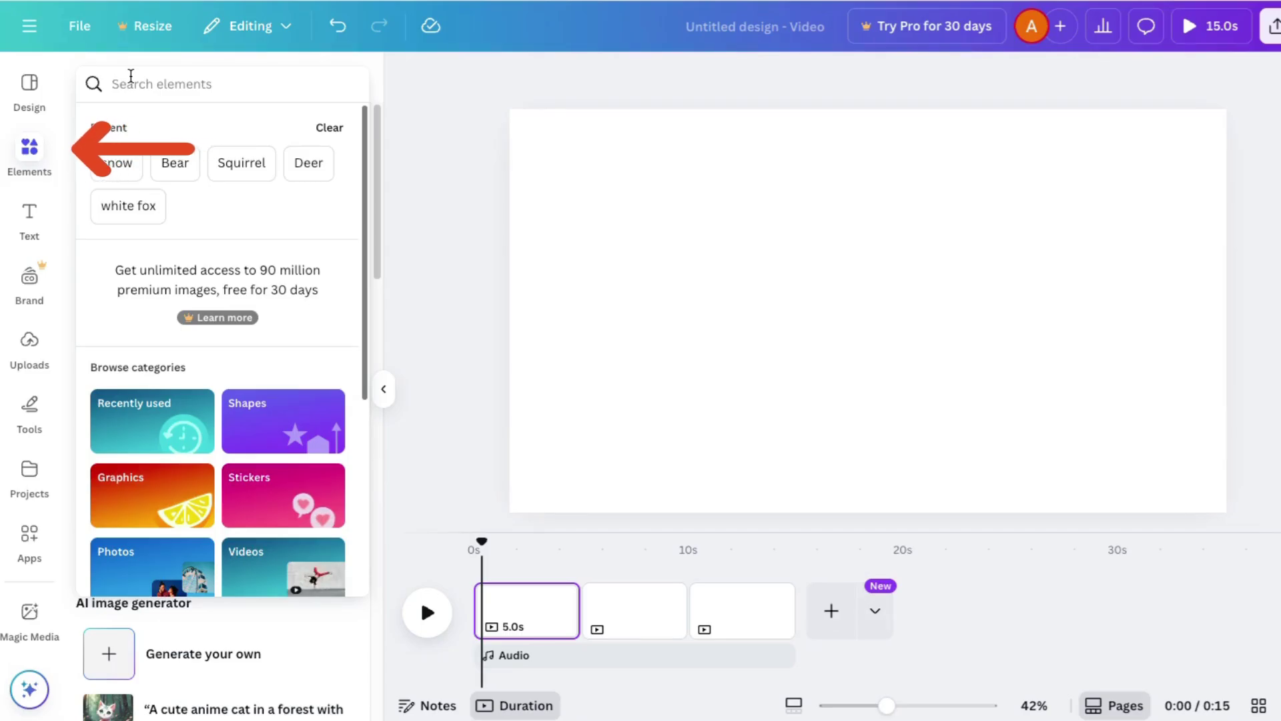
pyautogui.write('city street')
pyautogui.press('Return')
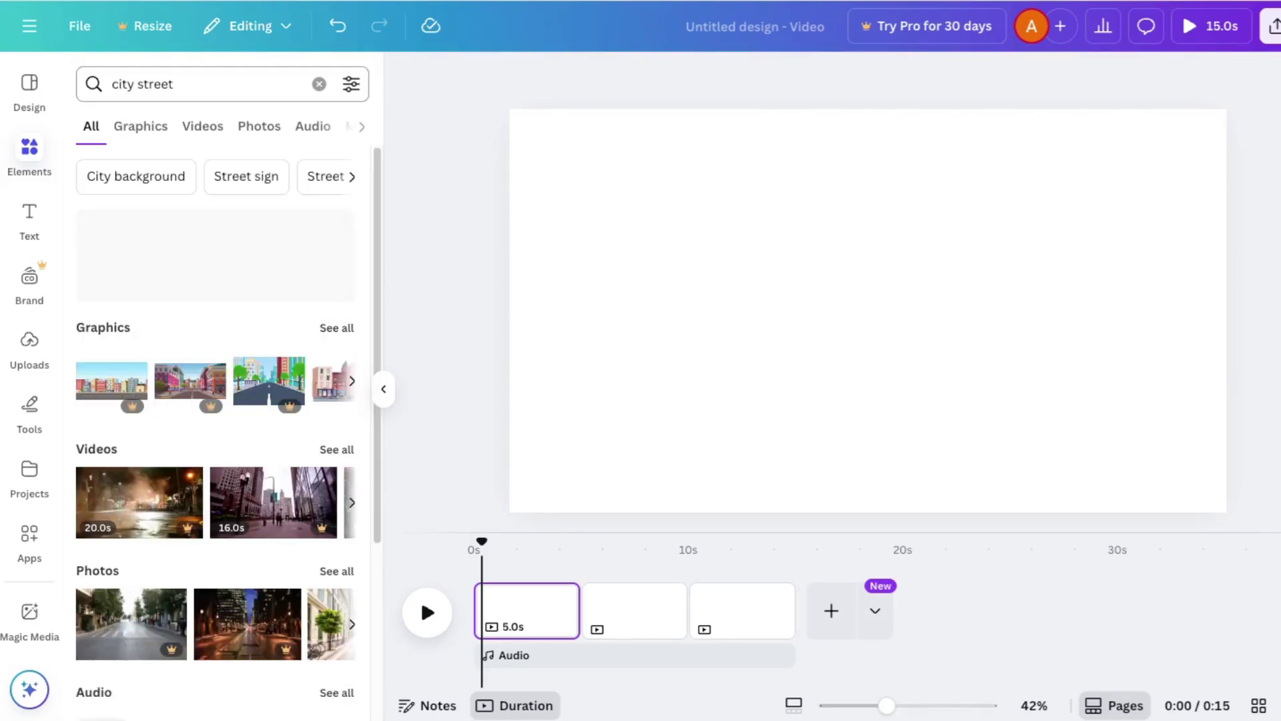
pyautogui.click(338, 334)
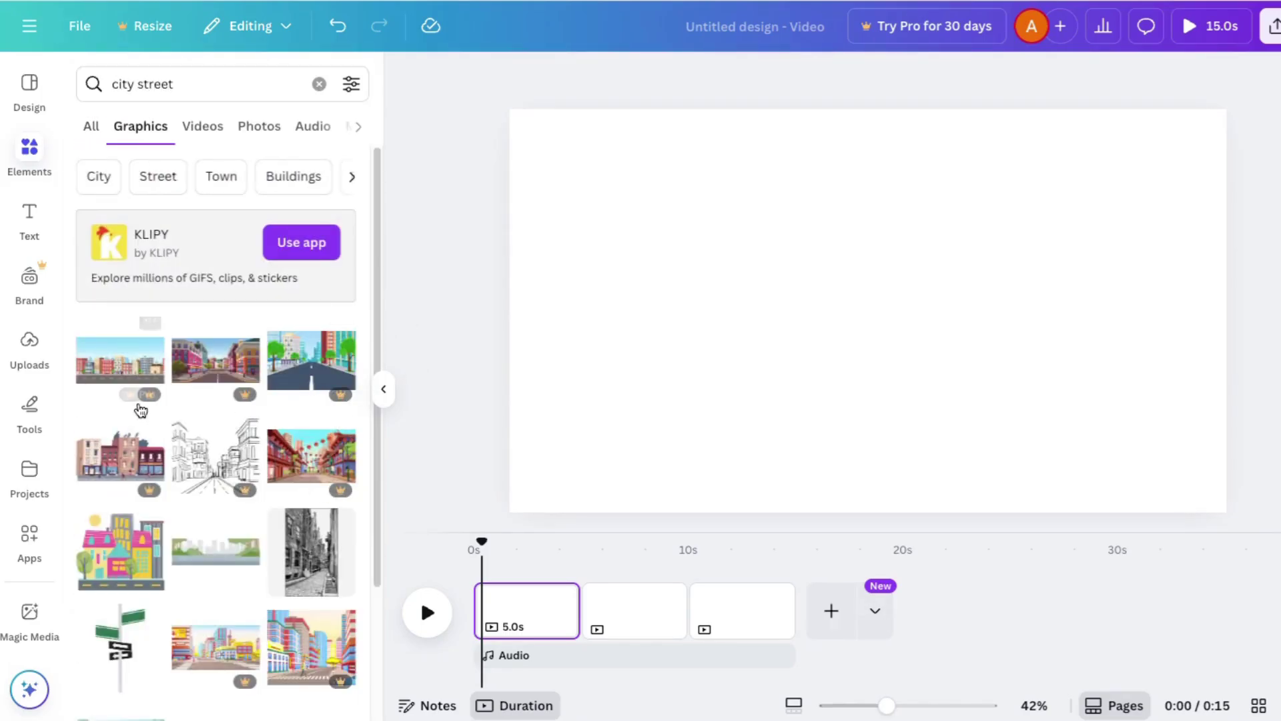
pyautogui.moveTo(148, 392)
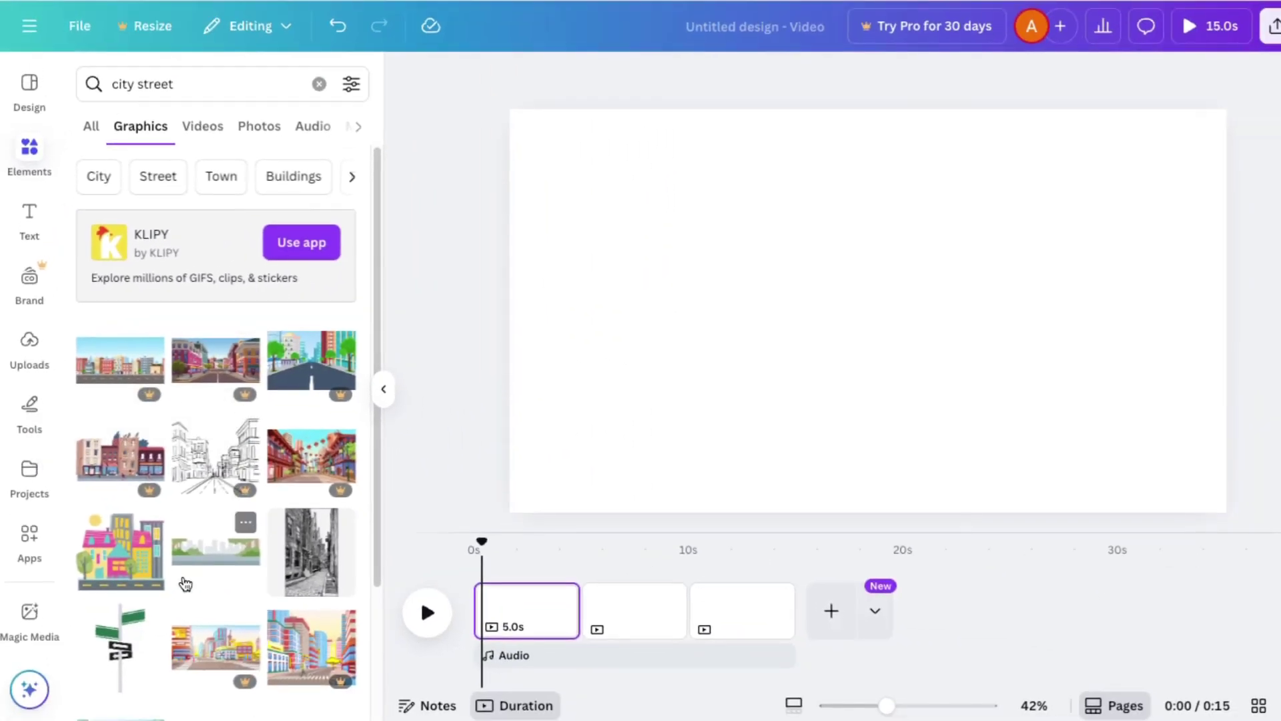
pyautogui.scroll(-5, 177, 581)
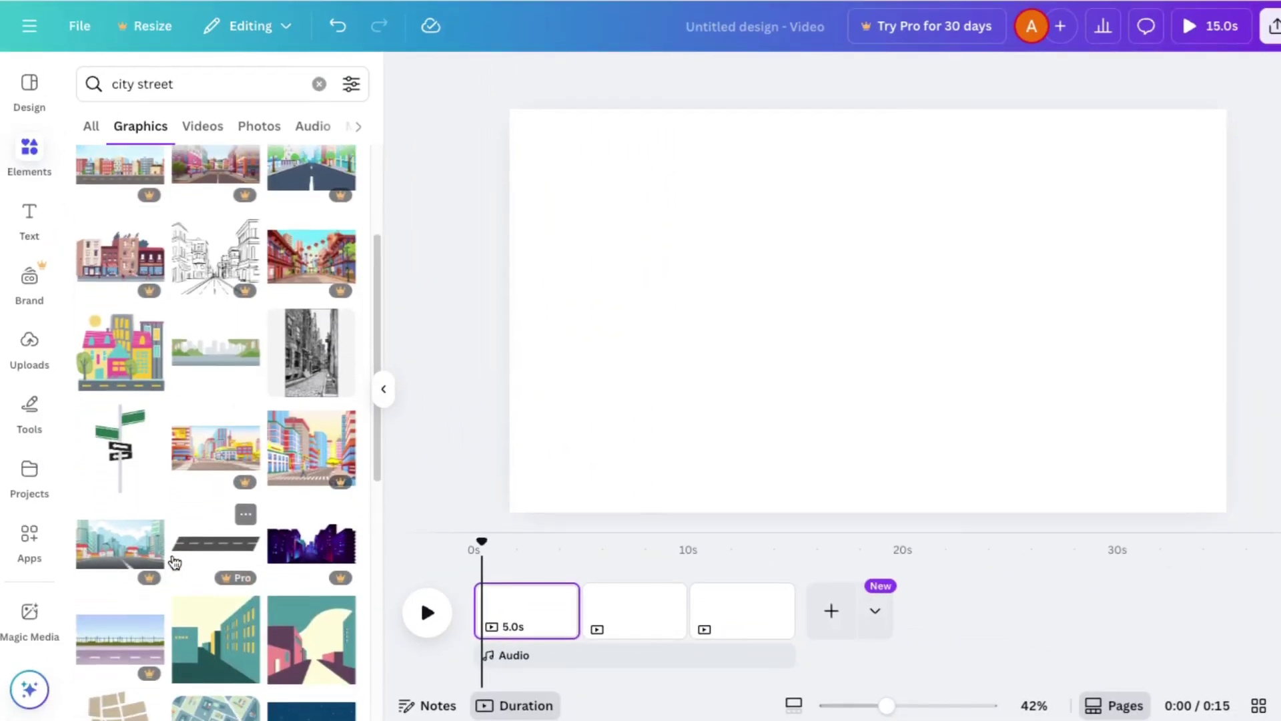
# - Try a green city skyline and a recommended city graphic, deleting the latter
pyautogui.click(215, 354)
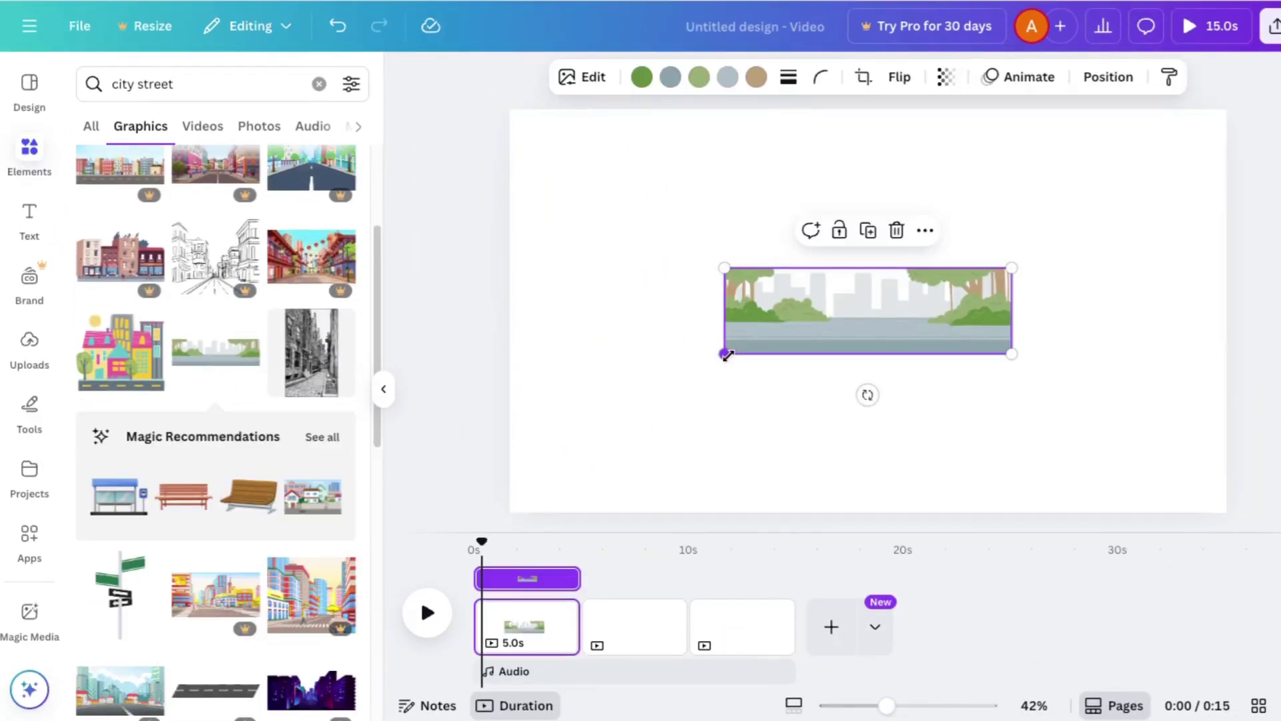
pyautogui.moveTo(725, 354); pyautogui.dragTo(385, 460)
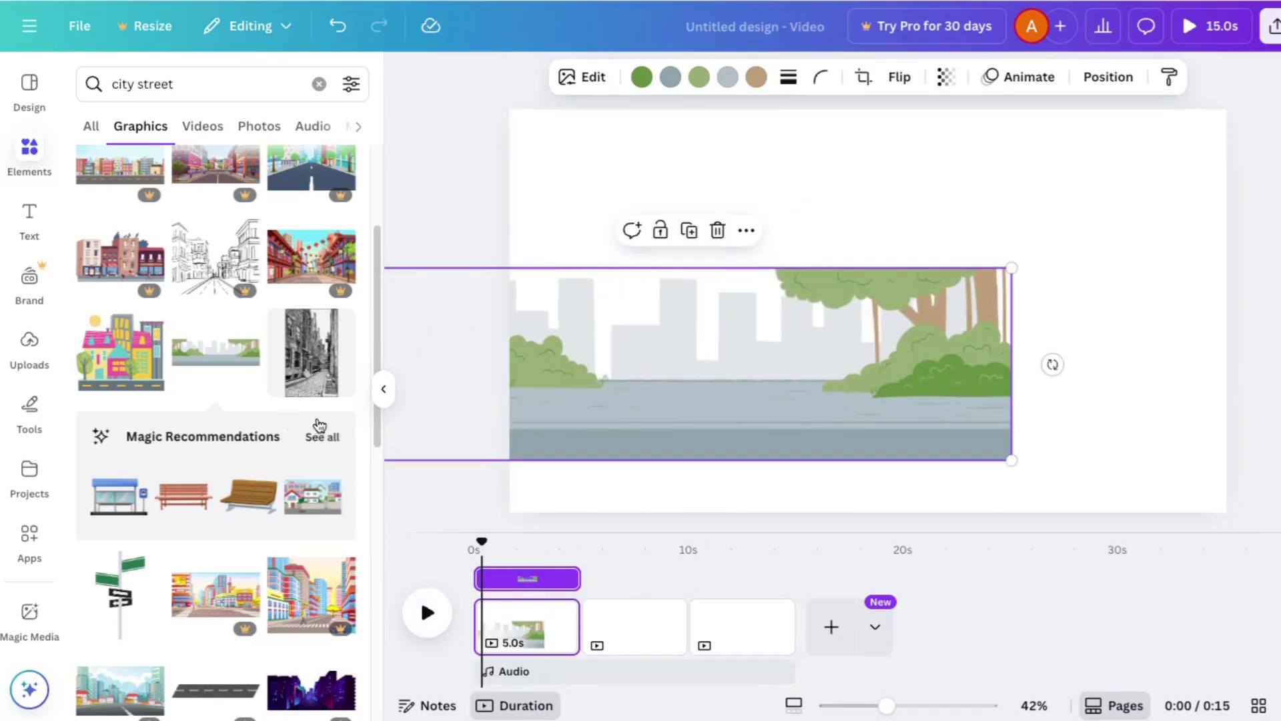
pyautogui.click(322, 436)
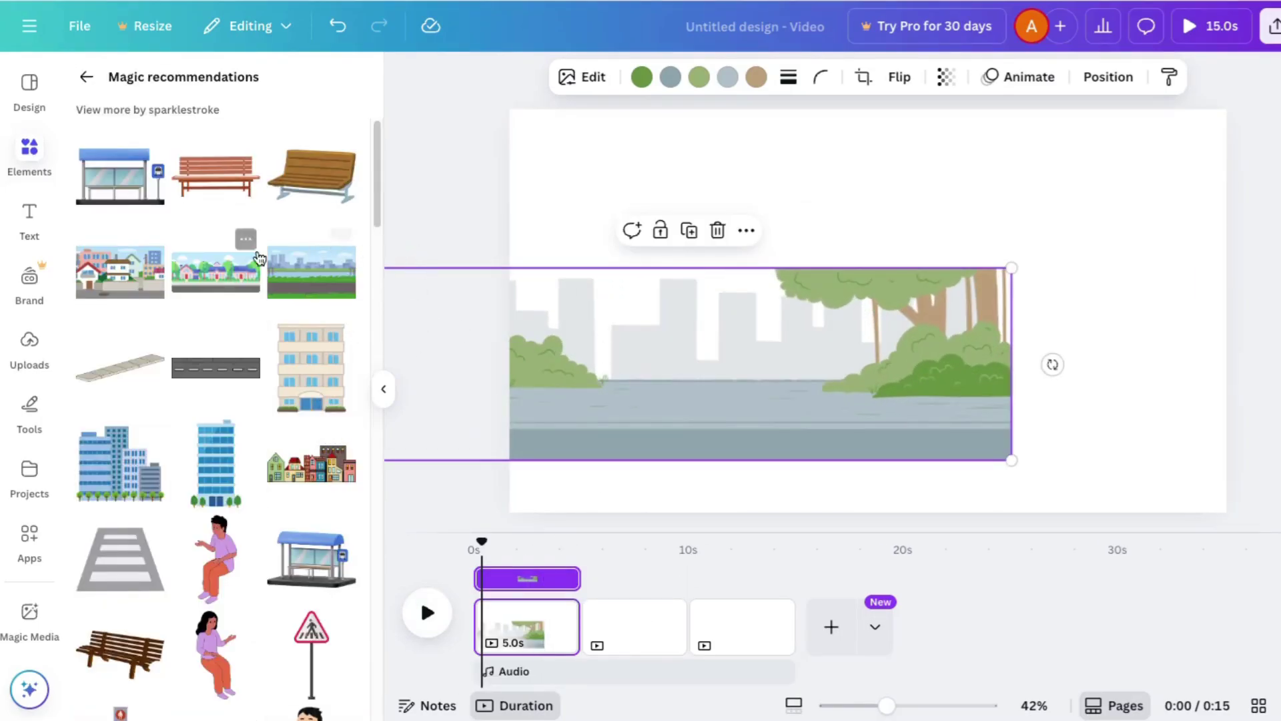
pyautogui.scroll(-5, 191, 318)
pyautogui.scroll(5, 192, 317)
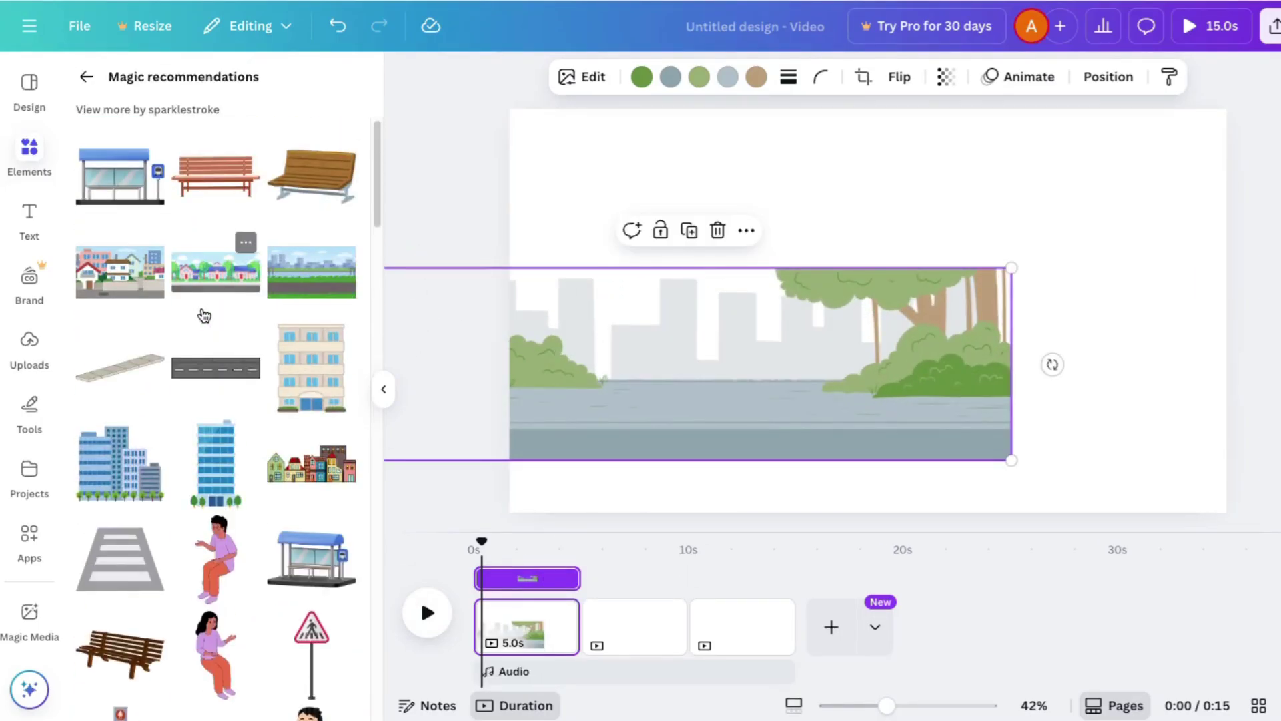
pyautogui.click(312, 271)
pyautogui.click(901, 187)
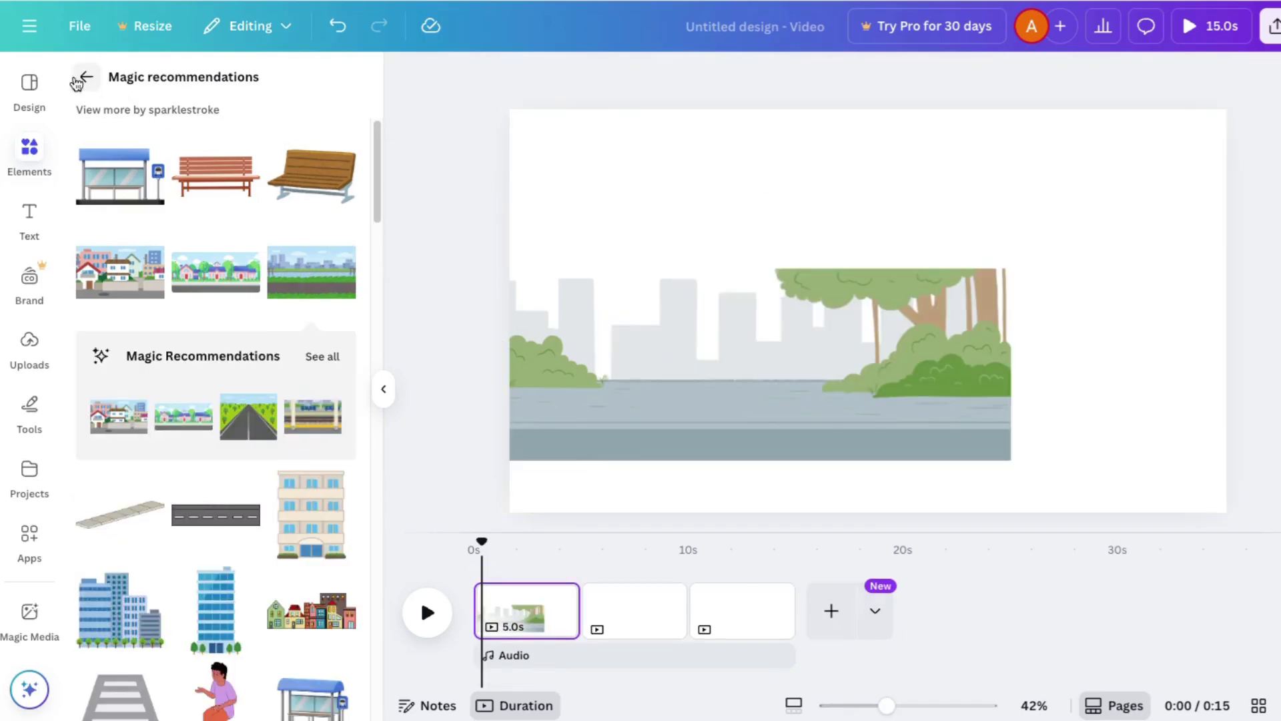
# - Enlarge the pink-houses street graphic so it covers the whole first page
pyautogui.click(77, 83)
pyautogui.scroll(-4, 152, 422)
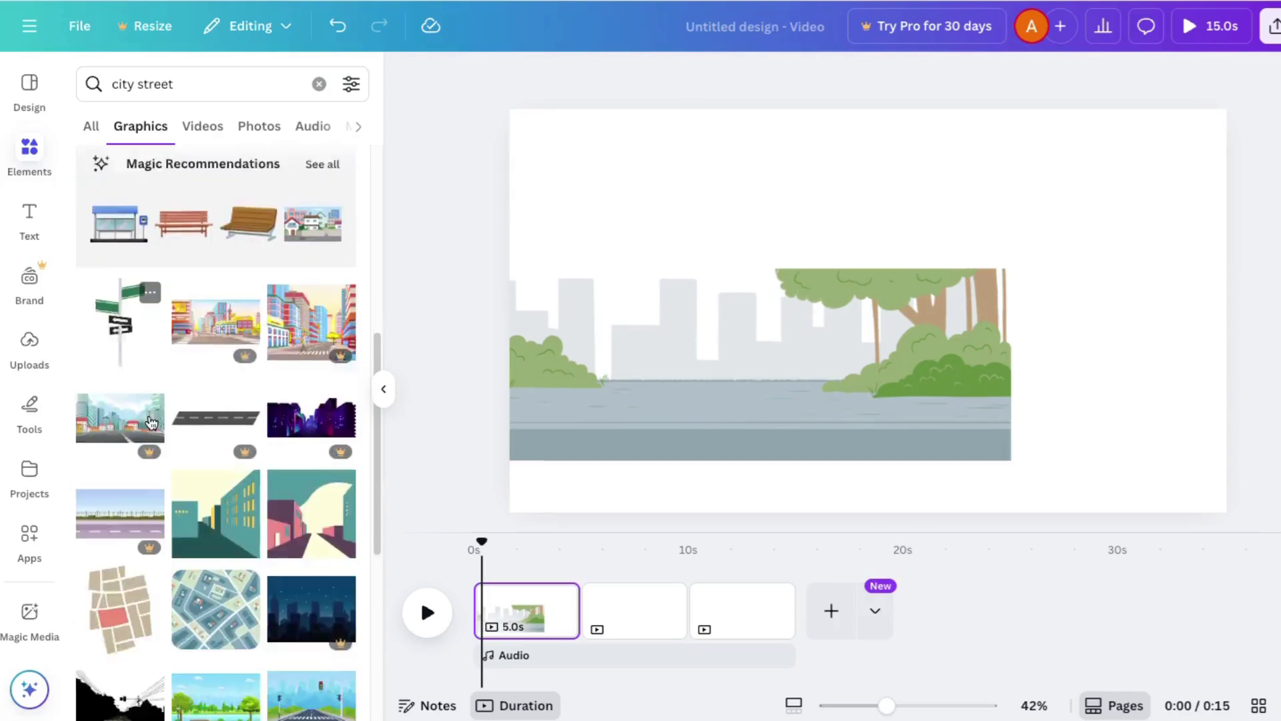
pyautogui.scroll(-3, 152, 422)
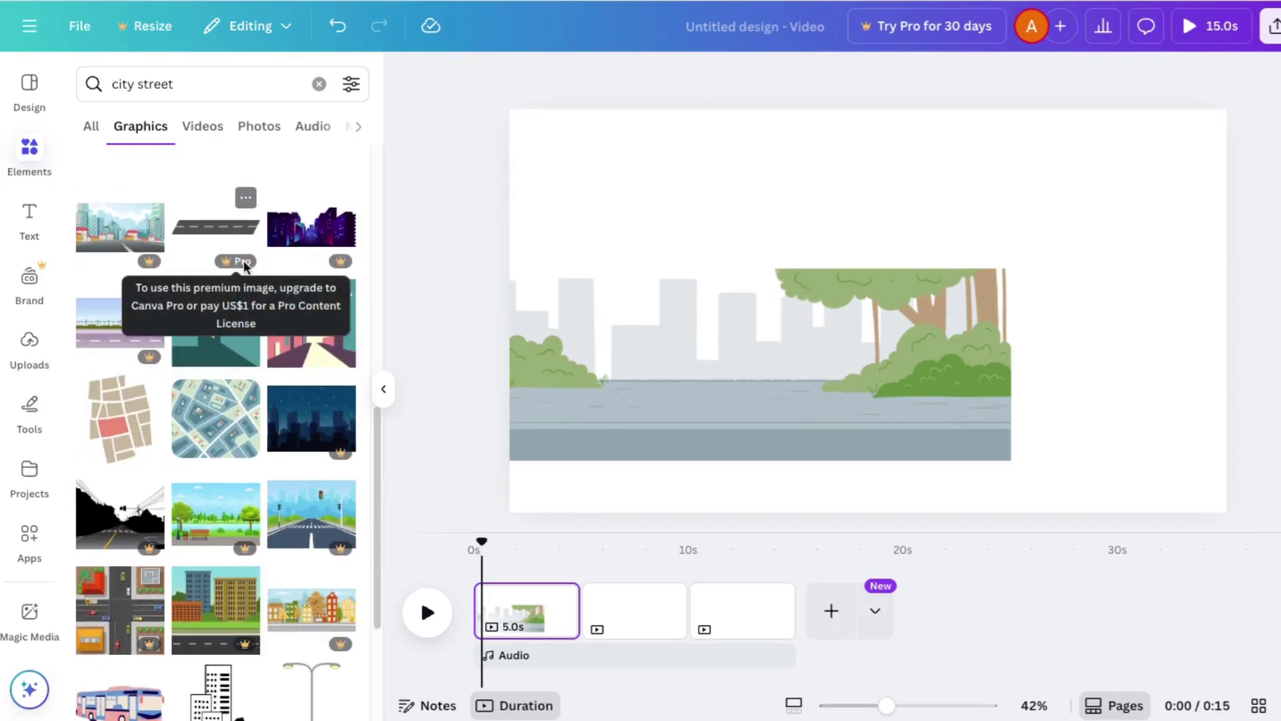
pyautogui.scroll(-5, 209, 634)
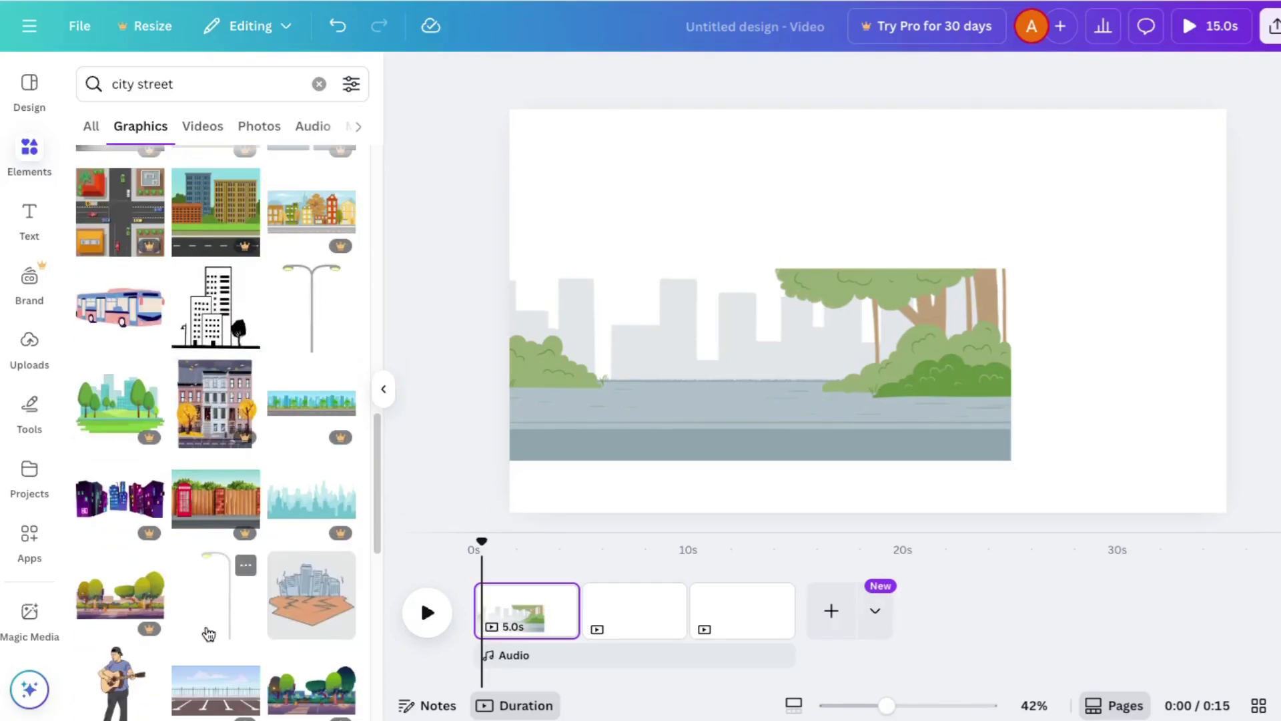
pyautogui.scroll(-5, 209, 634)
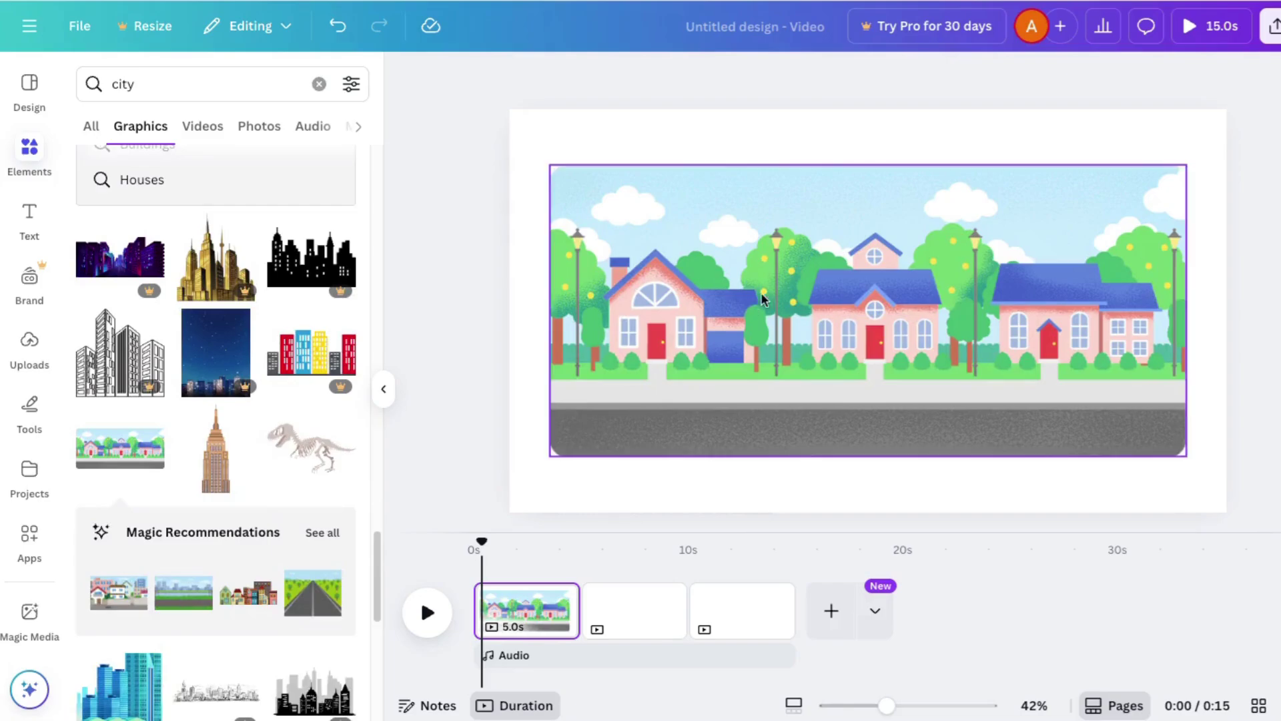
pyautogui.moveTo(800, 274); pyautogui.dragTo(743, 216)
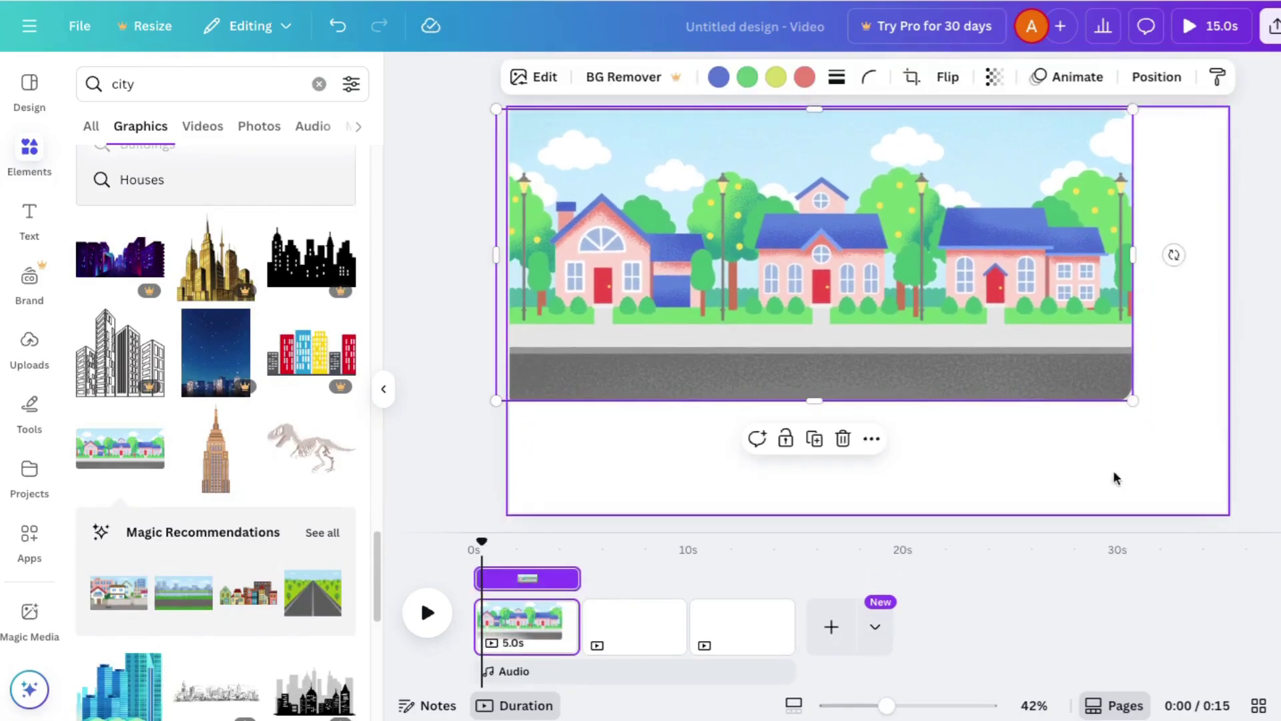
pyautogui.moveTo(1132, 401); pyautogui.dragTo(1235, 520)
pyautogui.moveTo(1138, 474); pyautogui.dragTo(1038, 426)
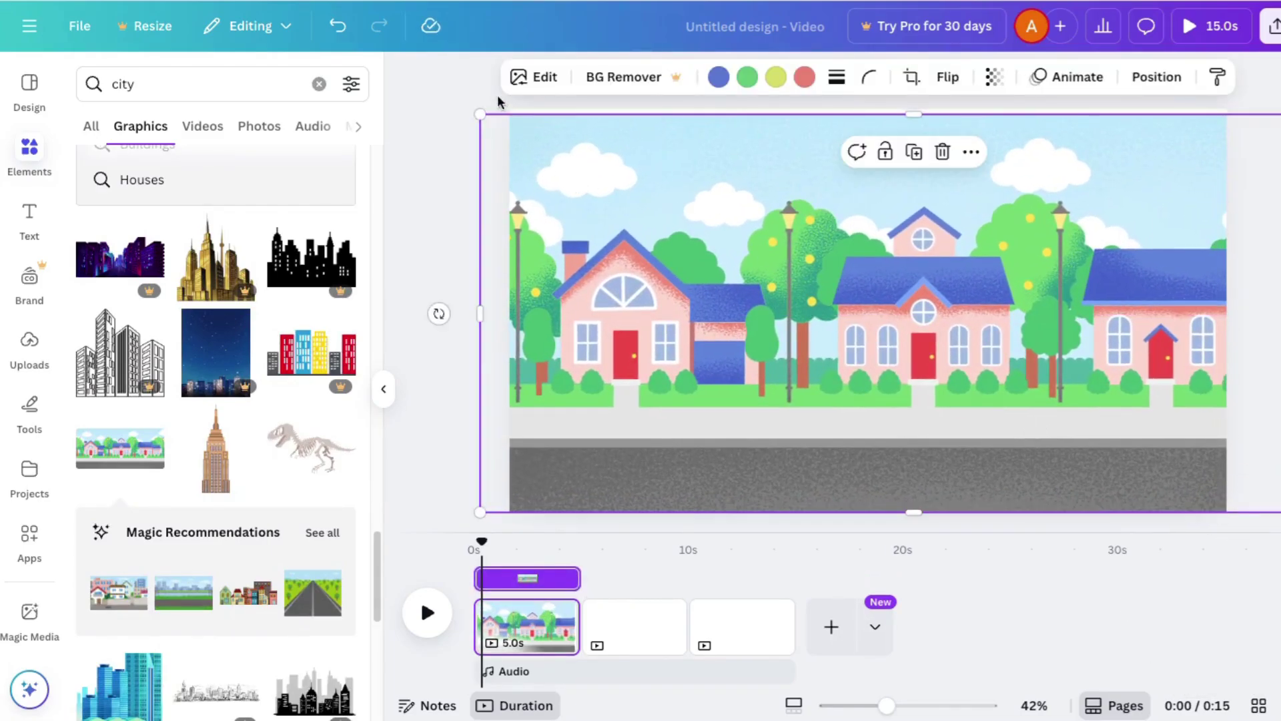
pyautogui.moveTo(480, 113); pyautogui.dragTo(437, 94)
pyautogui.moveTo(650, 327); pyautogui.dragTo(677, 317)
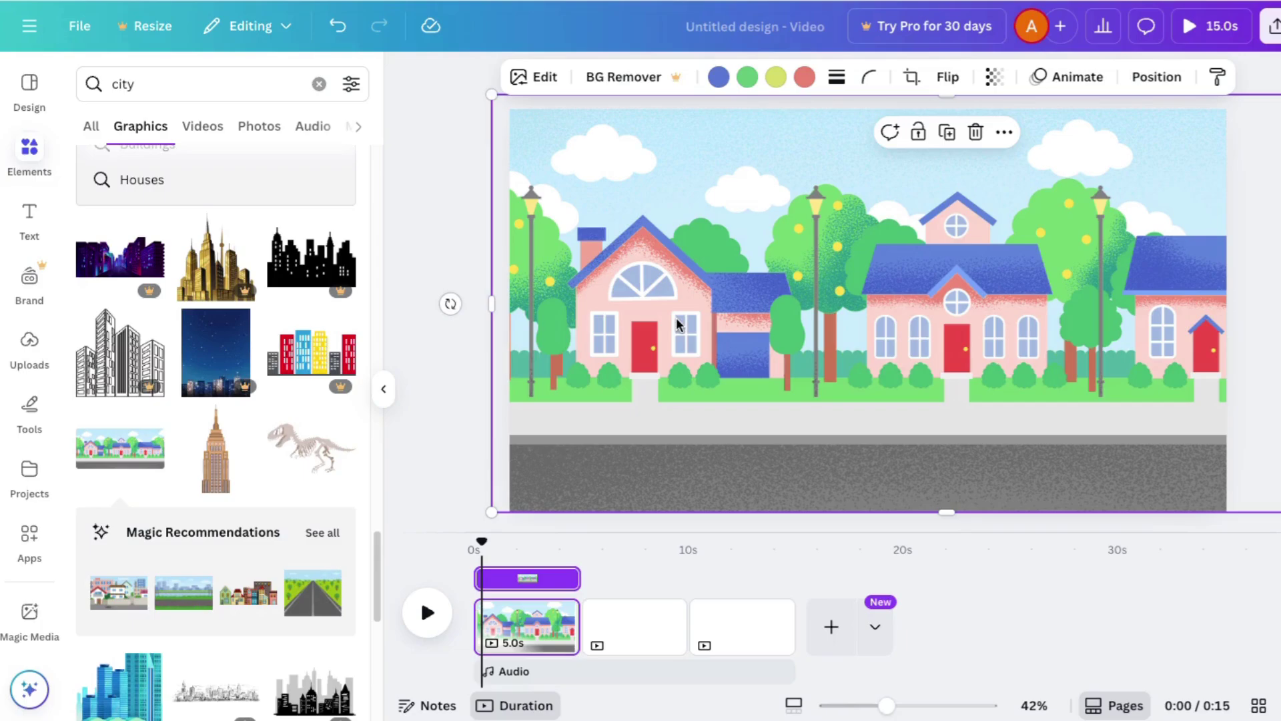
# - Search 'motor' graphics, limited to animated results
pyautogui.click(449, 381)
pyautogui.click(133, 84)
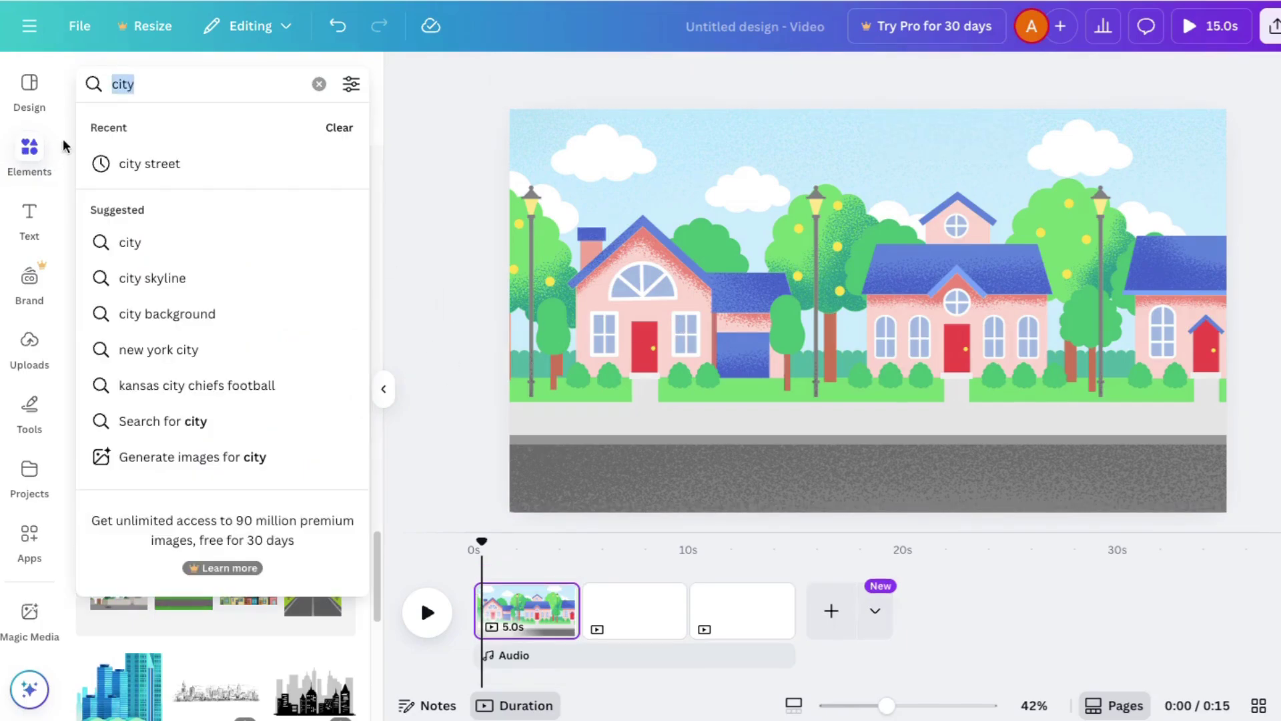
pyautogui.write('bi')
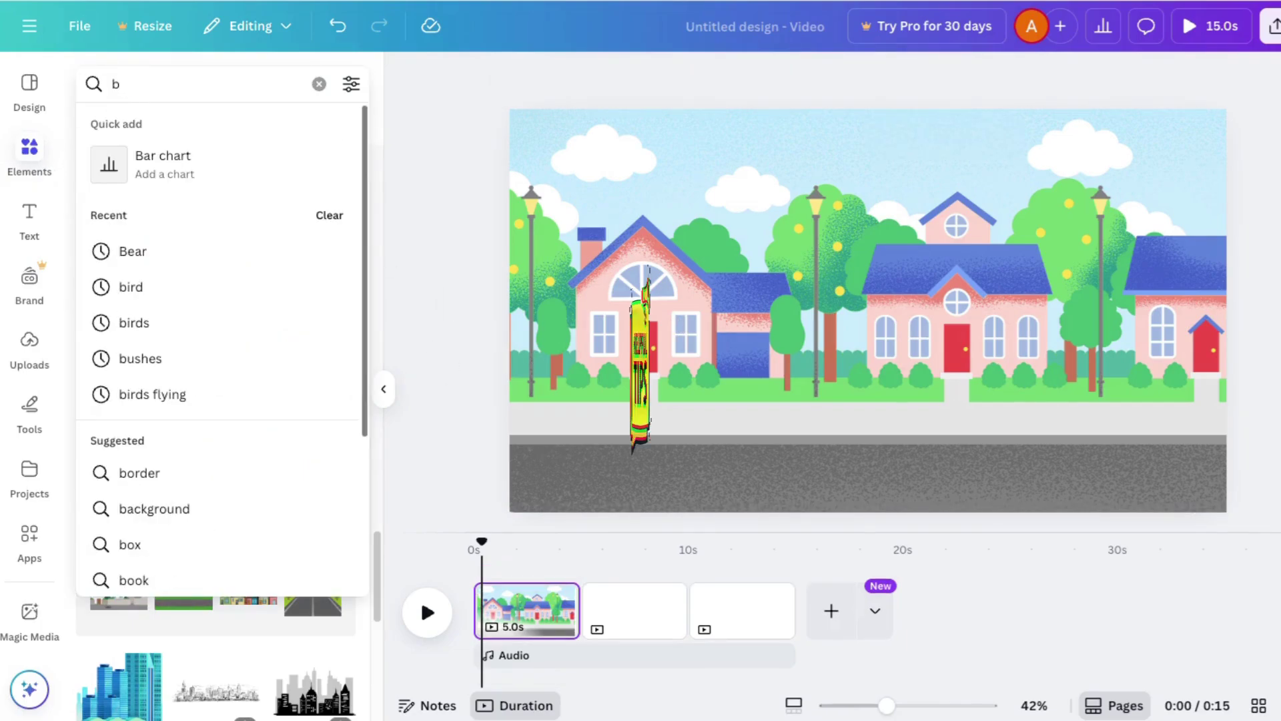
pyautogui.press('BackSpace')
pyautogui.press('BackSpace')
pyautogui.write('motor')
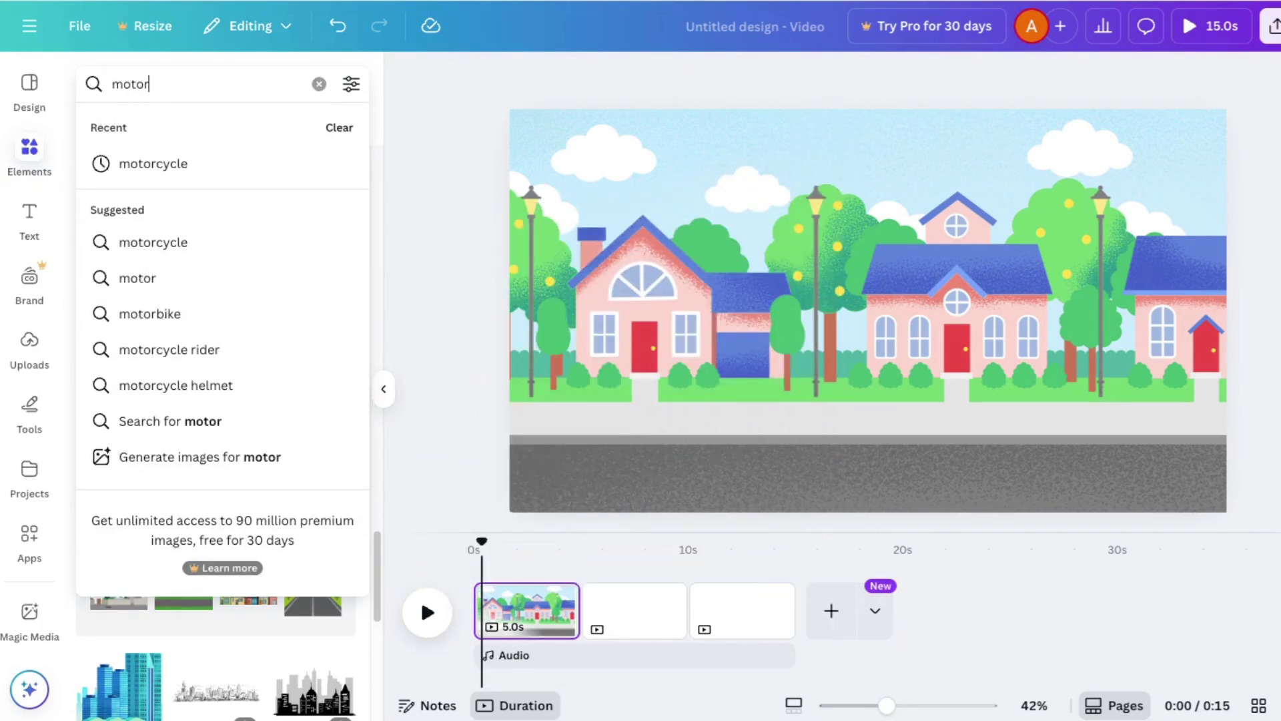
pyautogui.click(142, 164)
pyautogui.click(351, 84)
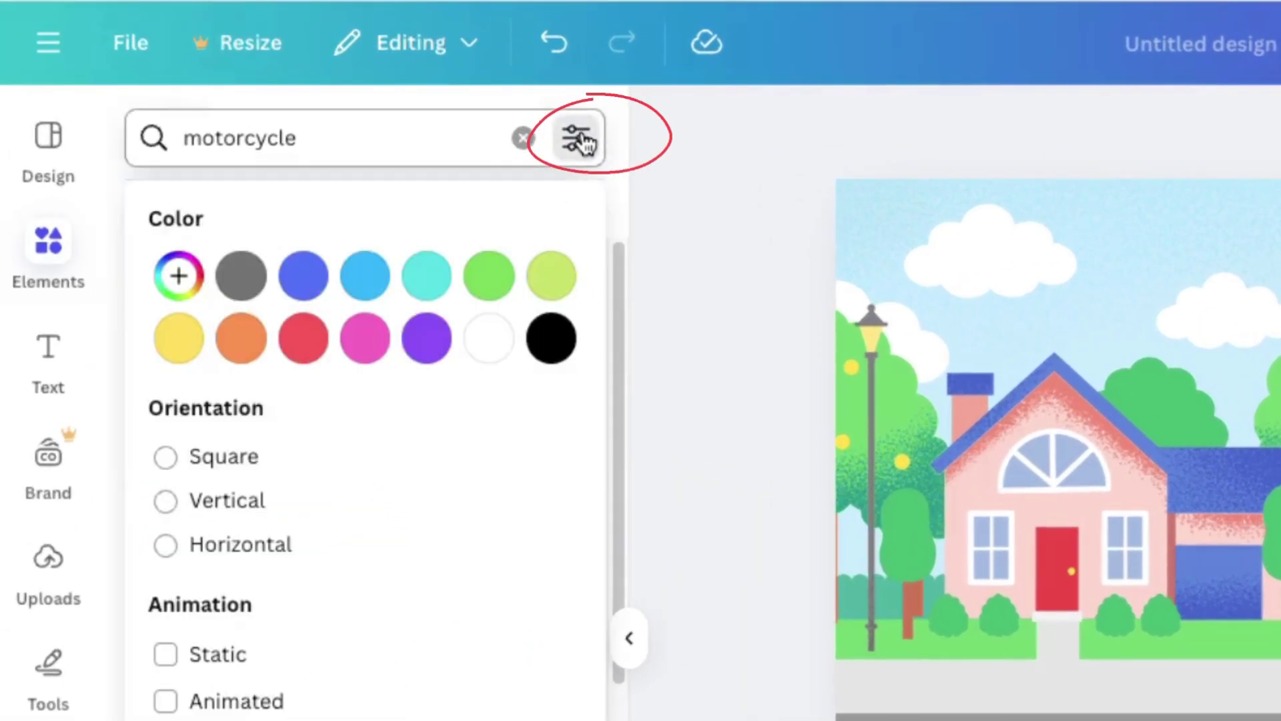
pyautogui.click(220, 704)
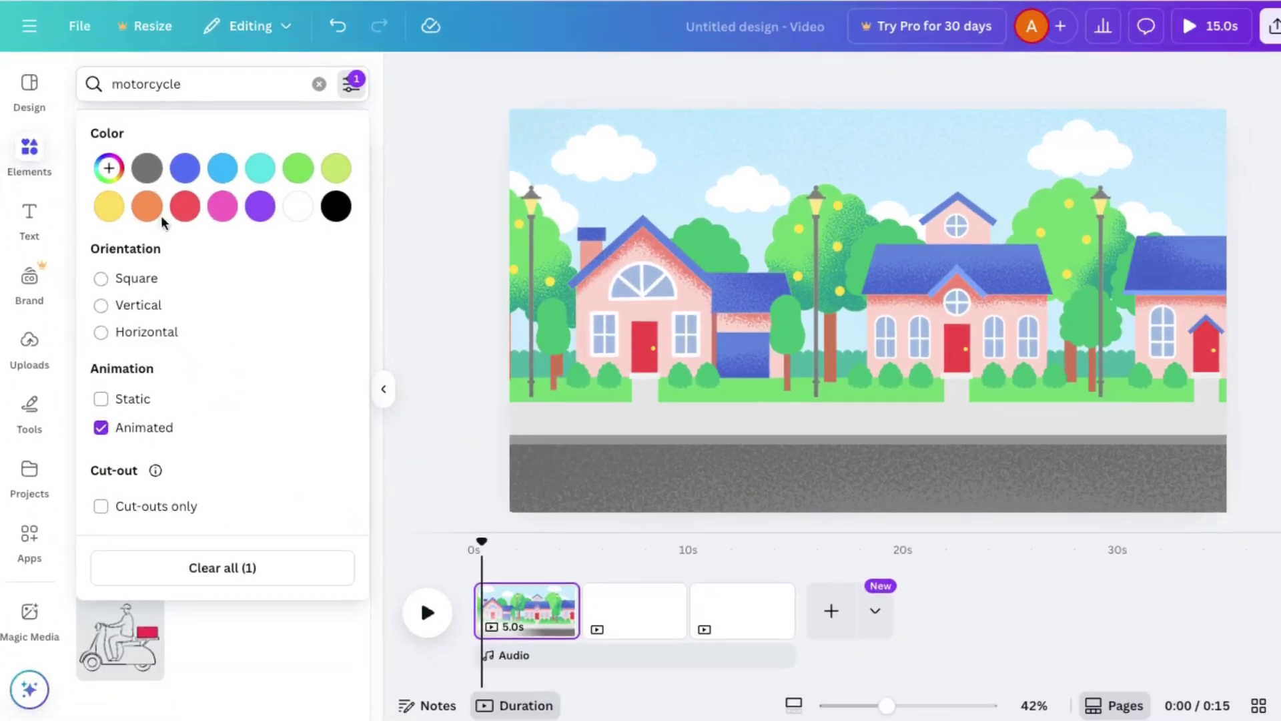
pyautogui.click(614, 540)
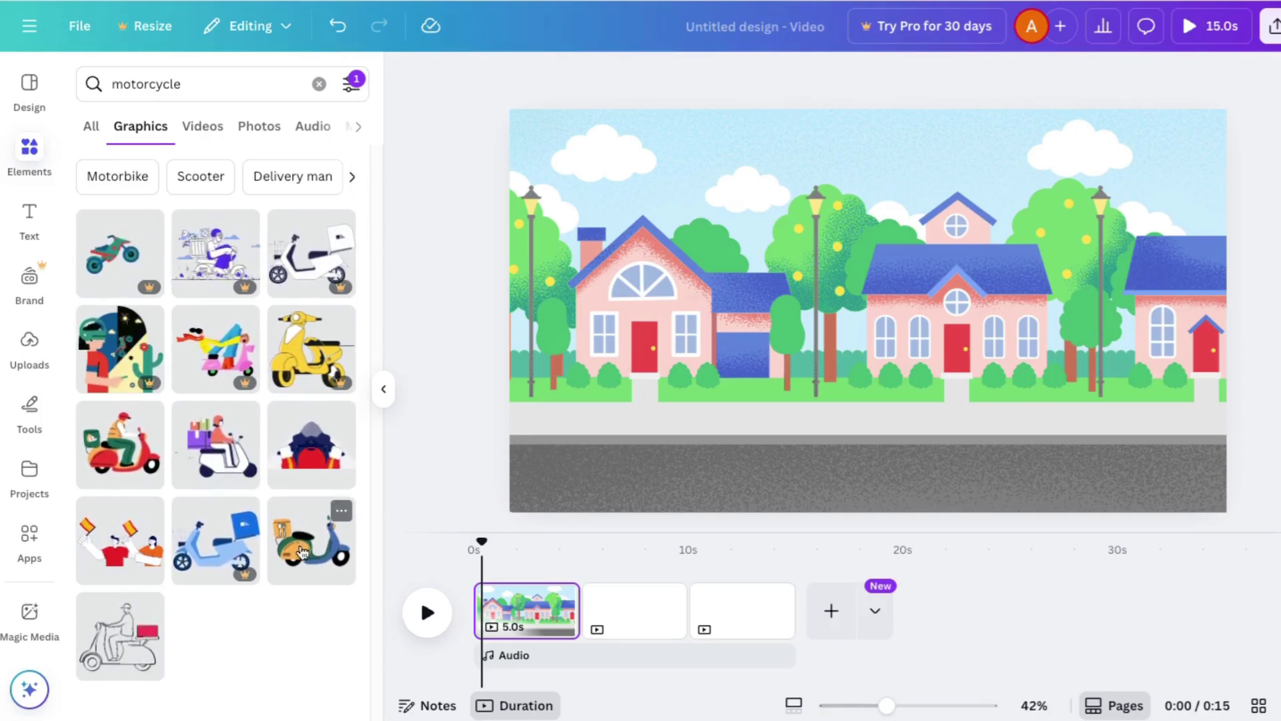
# - Add the delivery-scooter graphic, shrink it and place it at the road's bottom-left
pyautogui.click(227, 446)
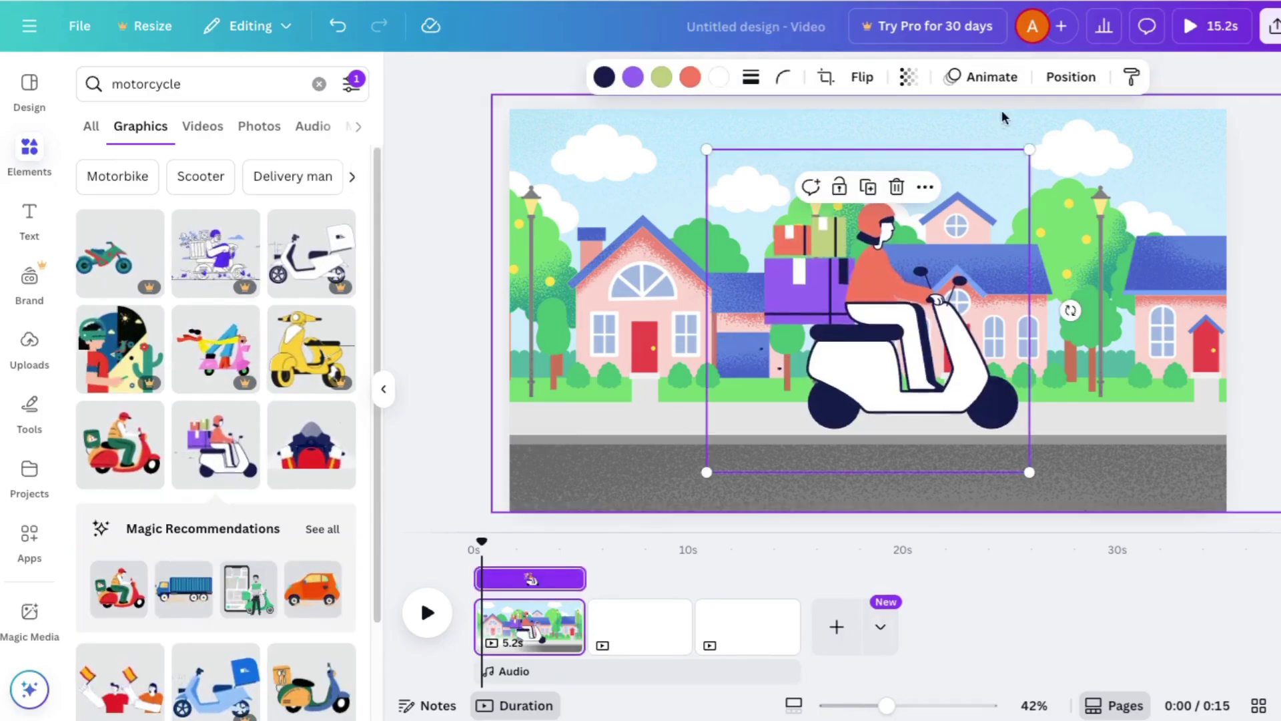
pyautogui.moveTo(1030, 149); pyautogui.dragTo(877, 292)
pyautogui.moveTo(794, 387); pyautogui.dragTo(596, 426)
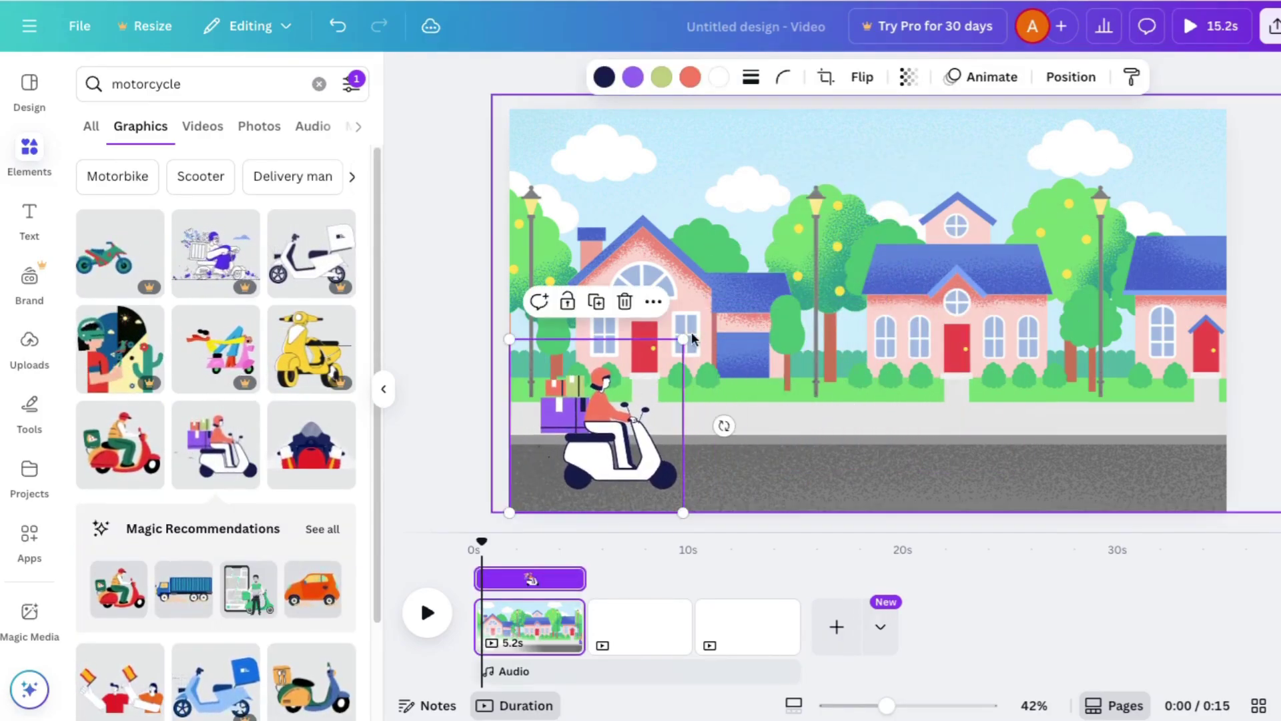
pyautogui.moveTo(686, 338); pyautogui.dragTo(749, 272)
pyautogui.moveTo(632, 443); pyautogui.dragTo(614, 451)
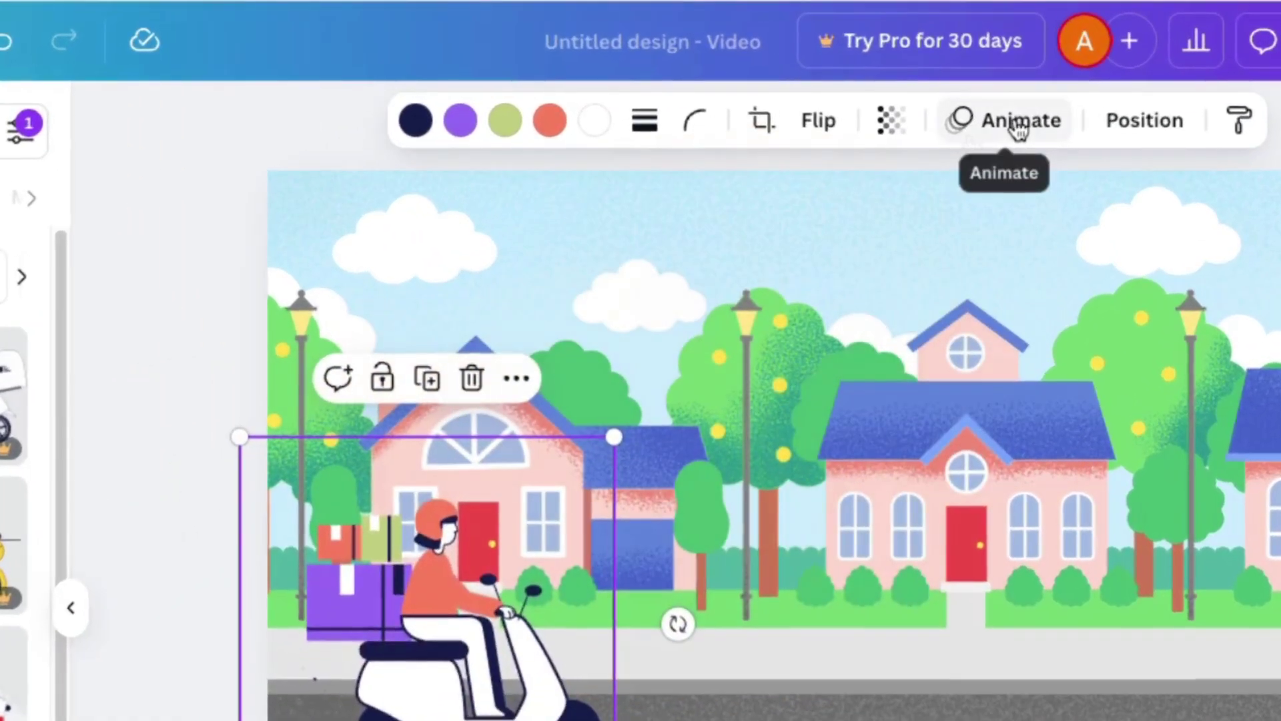
pyautogui.click(1019, 126)
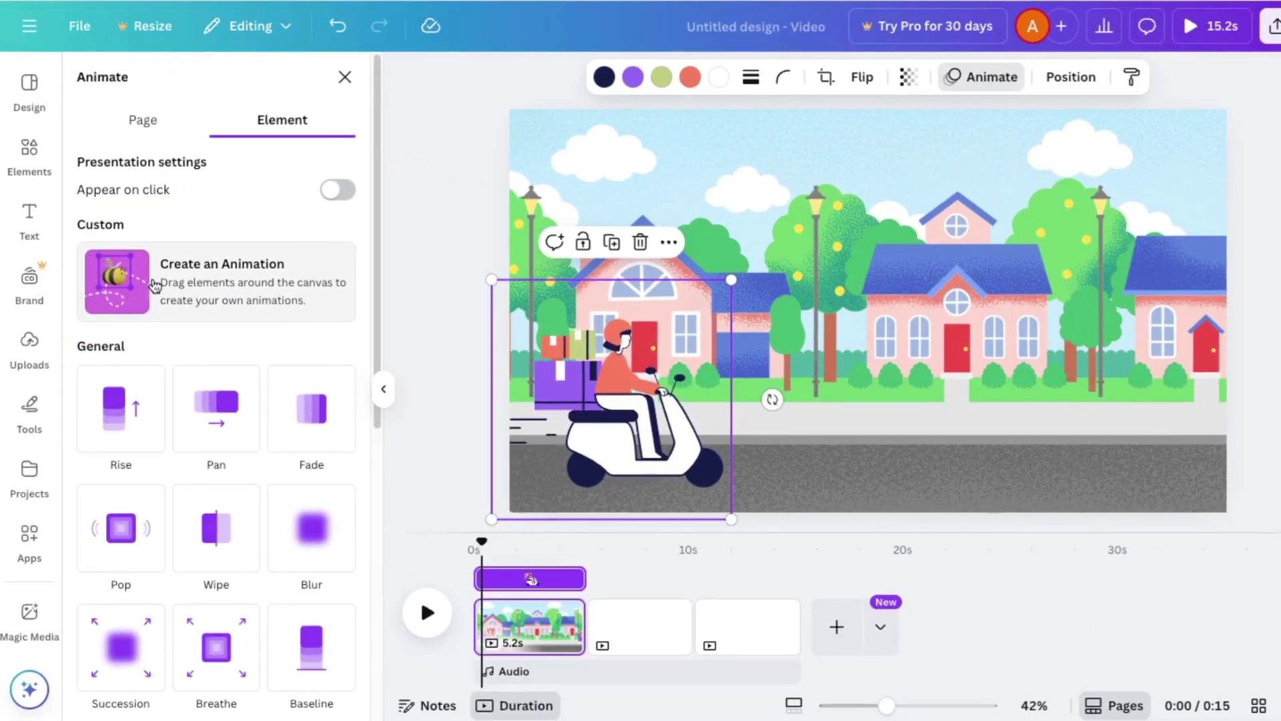
# - Draw a custom path riding the scooter right off the page, then preview it
pyautogui.click(186, 275)
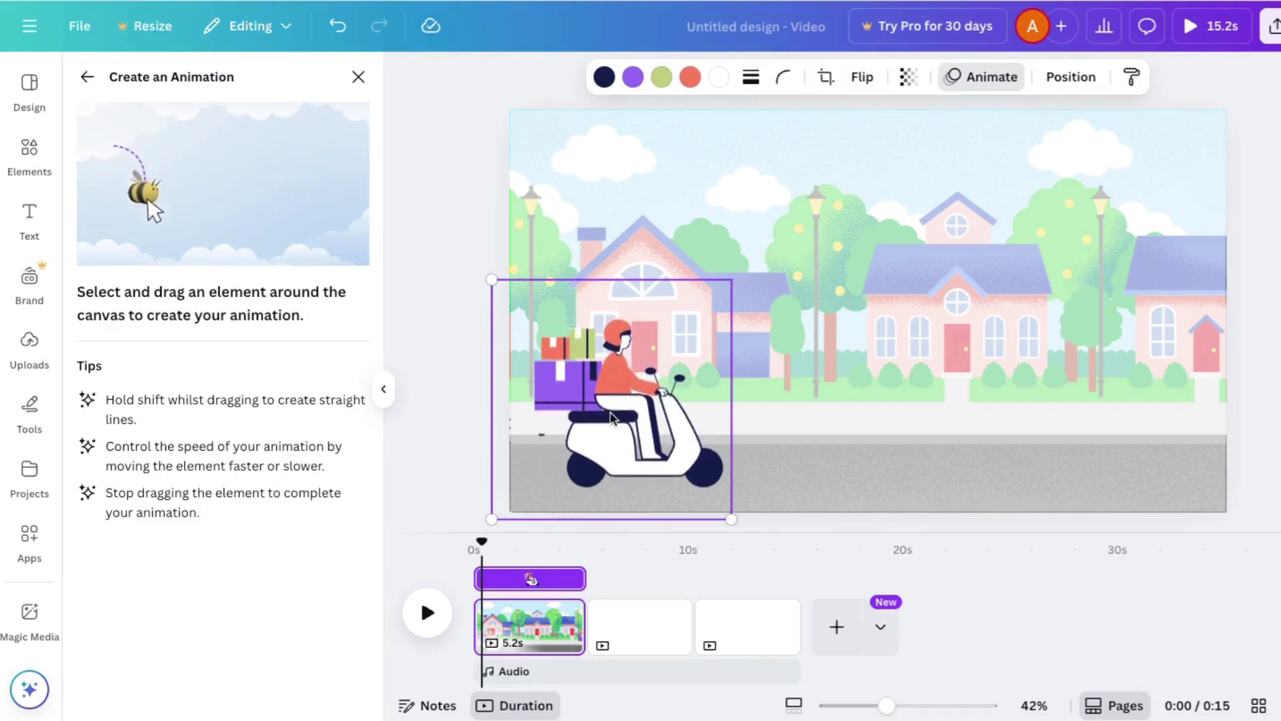
pyautogui.moveTo(609, 417)
pyautogui.mouseDown()
pyautogui.moveTo(683, 404)
pyautogui.moveTo(738, 421)
pyautogui.moveTo(846, 409)
pyautogui.moveTo(947, 423)
pyautogui.moveTo(1118, 410)
pyautogui.moveTo(1271, 427)
pyautogui.mouseUp()
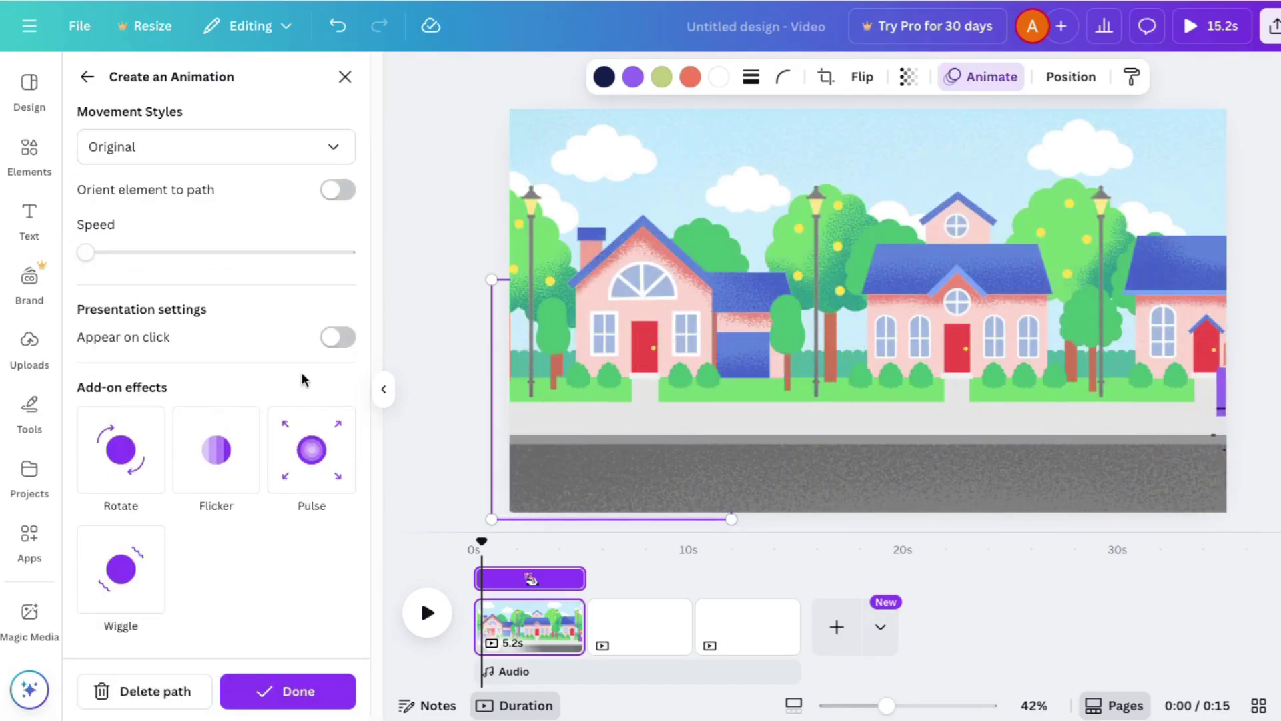
pyautogui.click(294, 690)
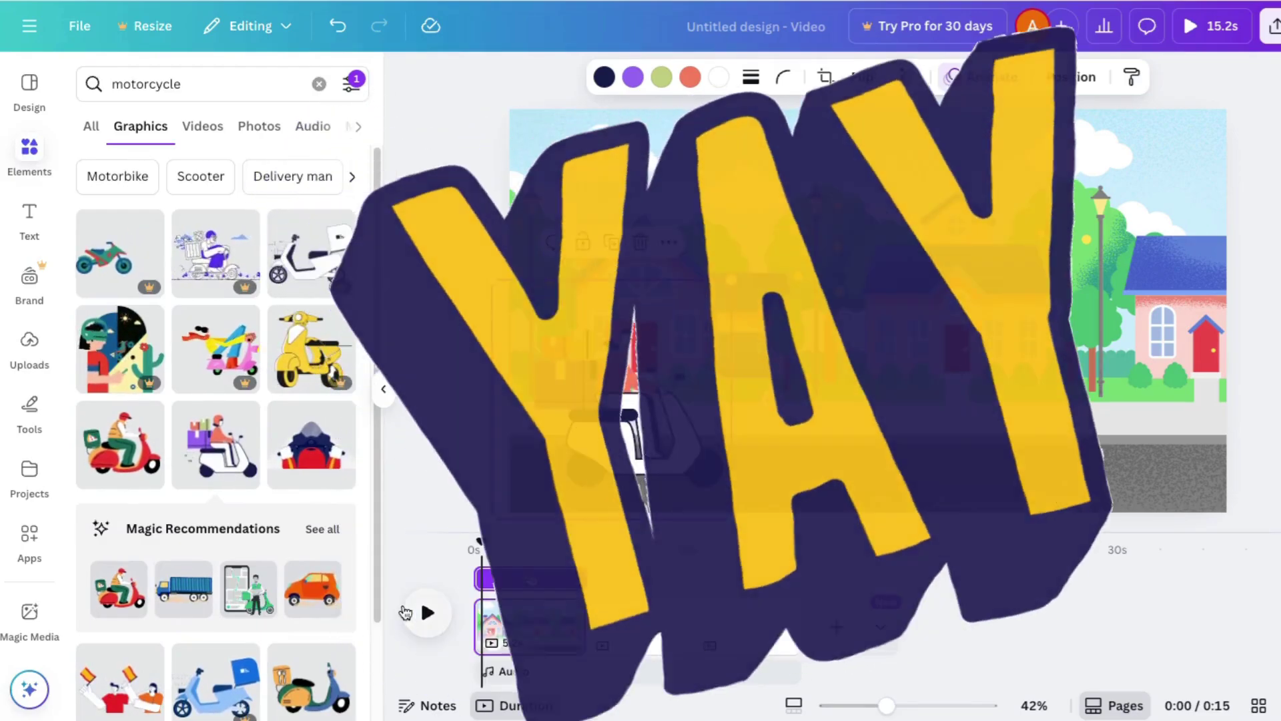
pyautogui.click(426, 614)
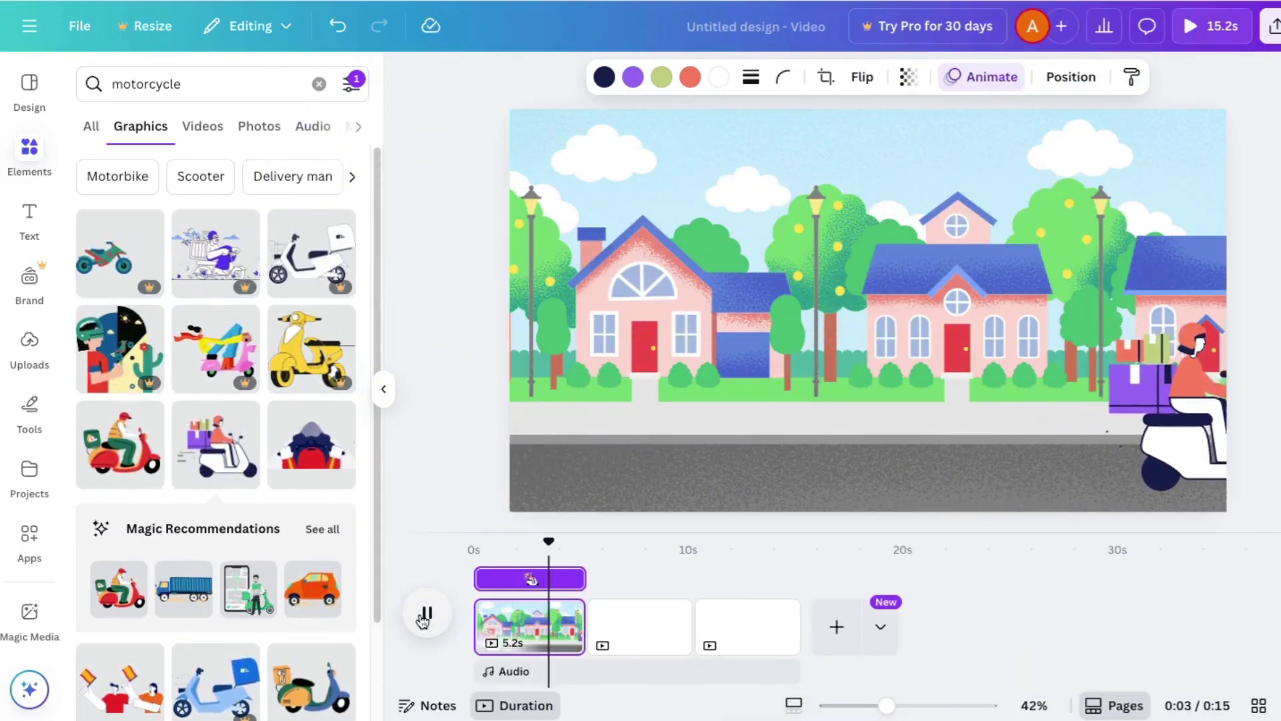
pyautogui.click(424, 616)
# - On page 2, search 'forest' graphics with the Animated filter turned off
pyautogui.click(640, 624)
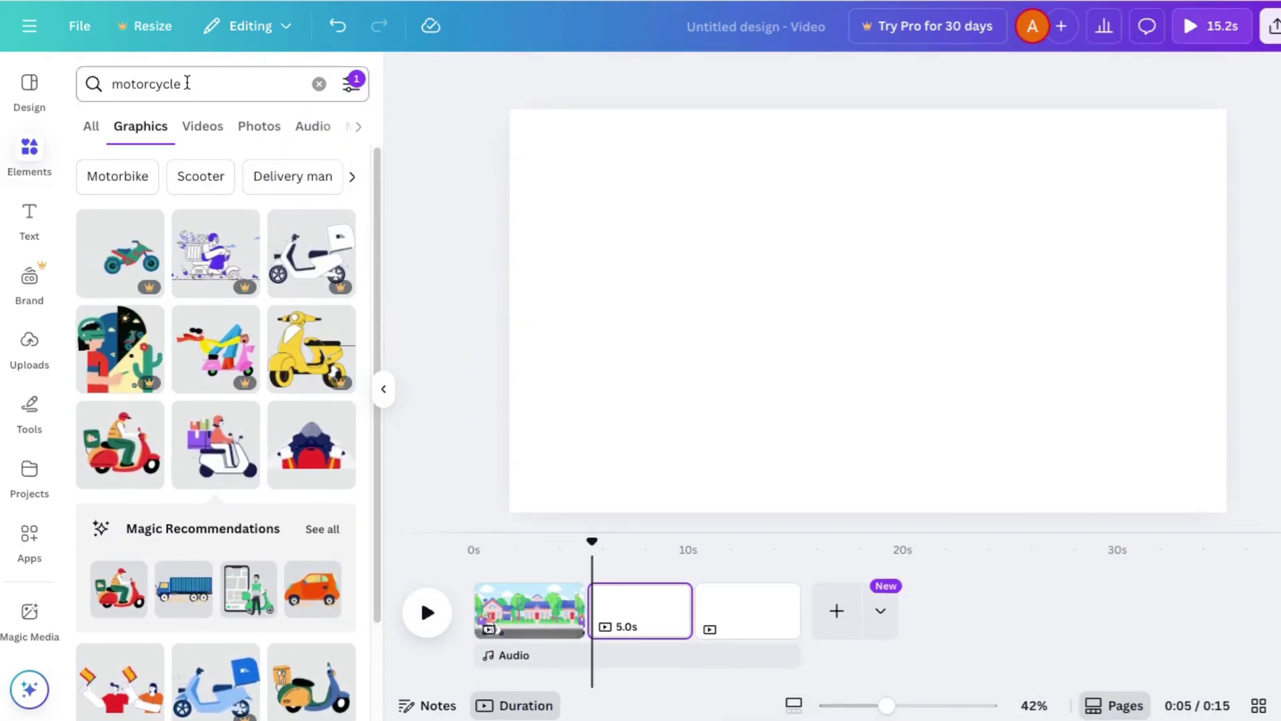
pyautogui.moveTo(184, 83); pyautogui.dragTo(110, 26)
pyautogui.write('forest')
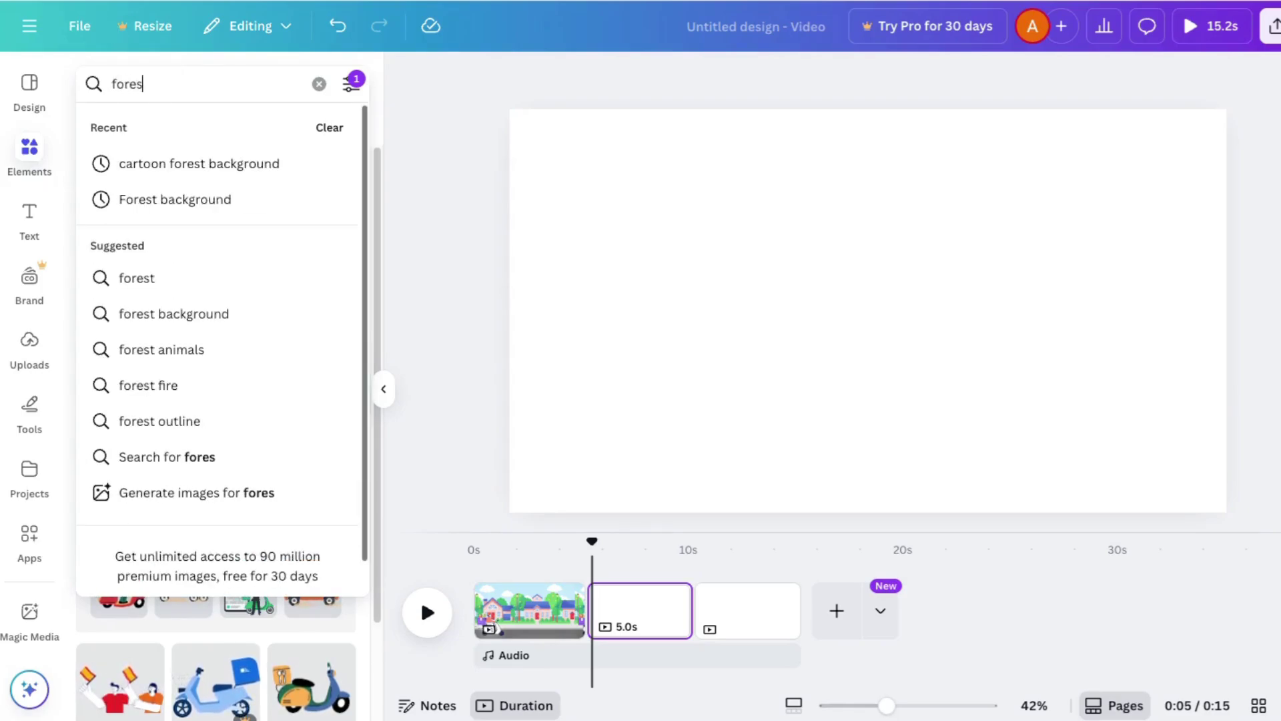
pyautogui.press('Return')
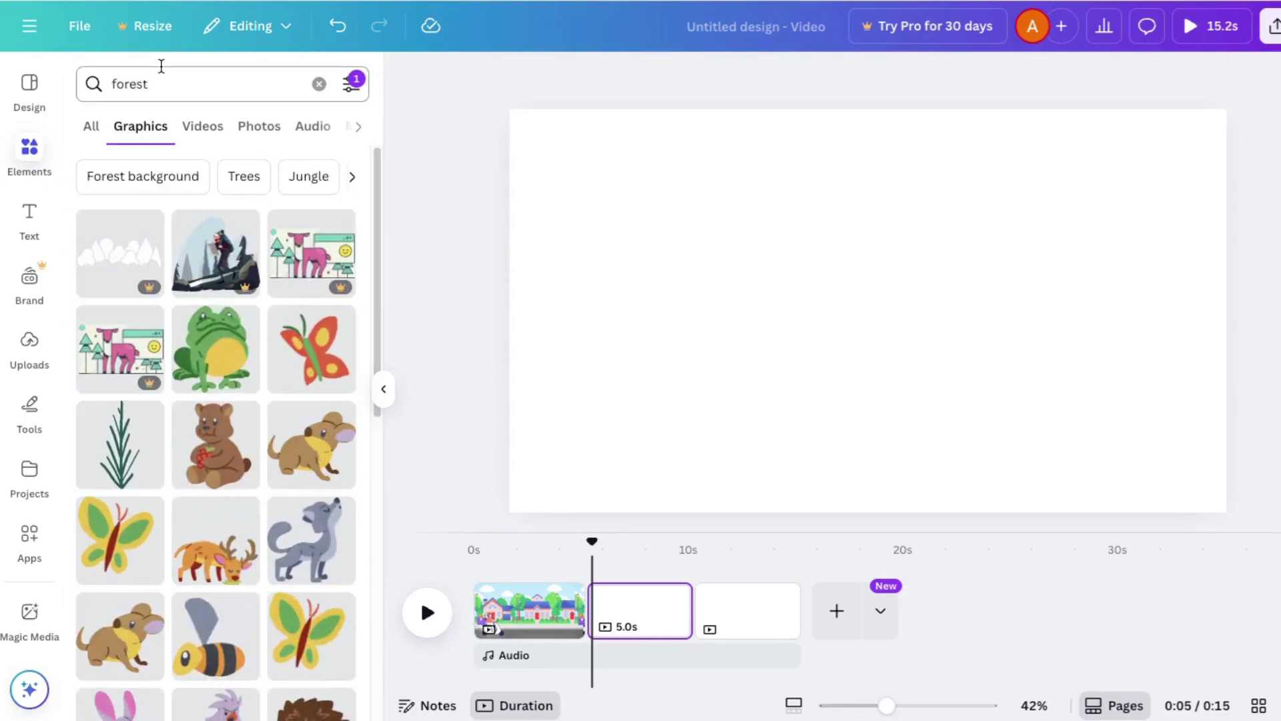
pyautogui.click(349, 85)
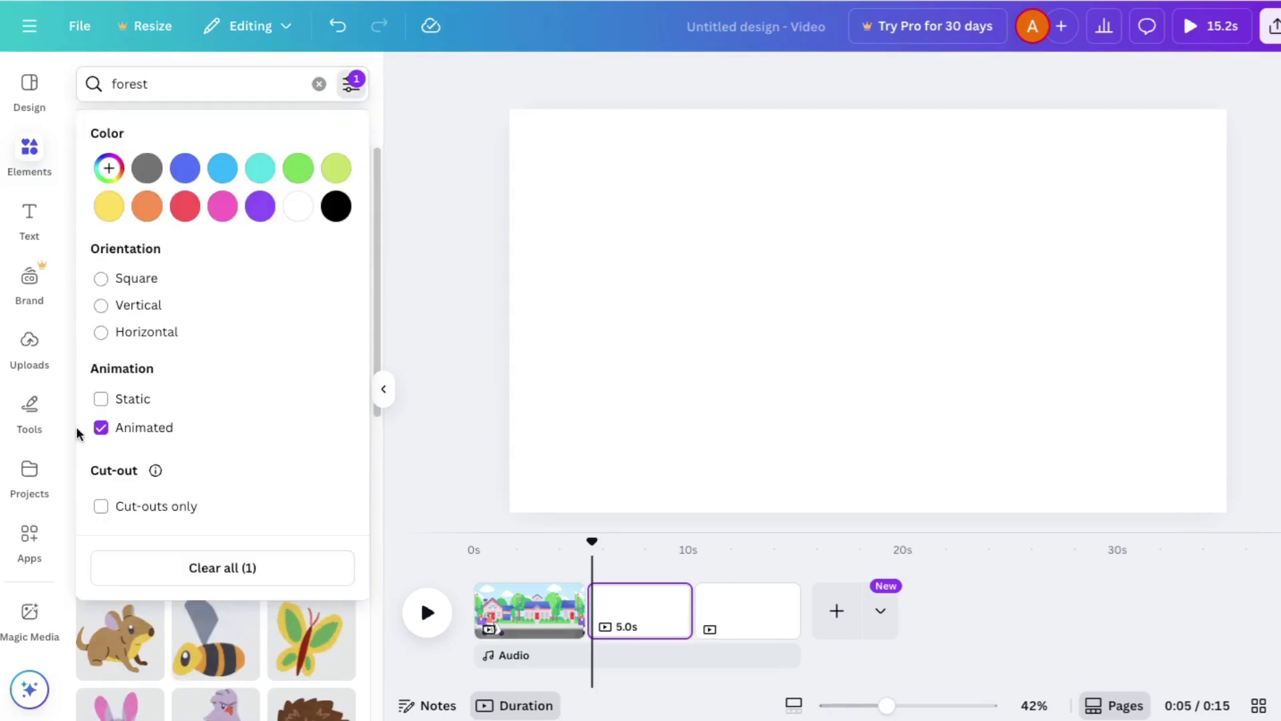
pyautogui.click(134, 434)
pyautogui.click(352, 88)
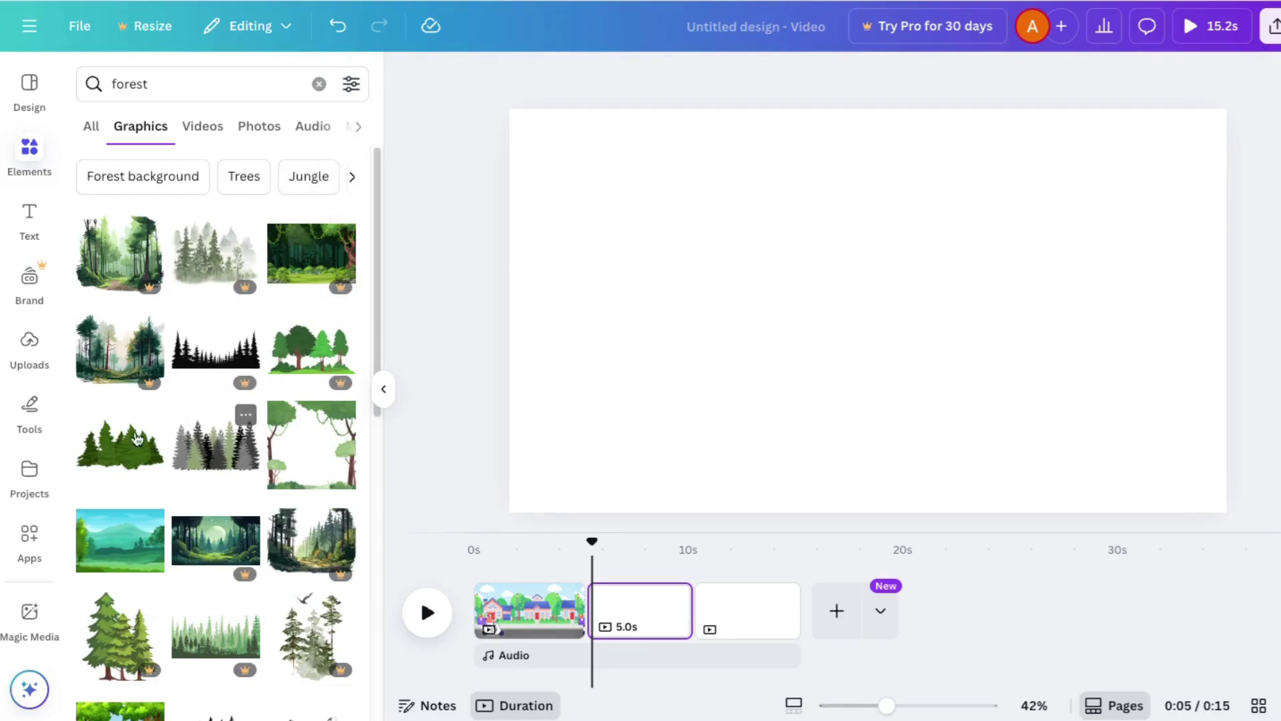
# - Add the green mountain-and-forest landscape and stretch it to fill page 2
pyautogui.click(113, 555)
pyautogui.moveTo(758, 358); pyautogui.dragTo(680, 273)
pyautogui.moveTo(955, 414); pyautogui.dragTo(1240, 620)
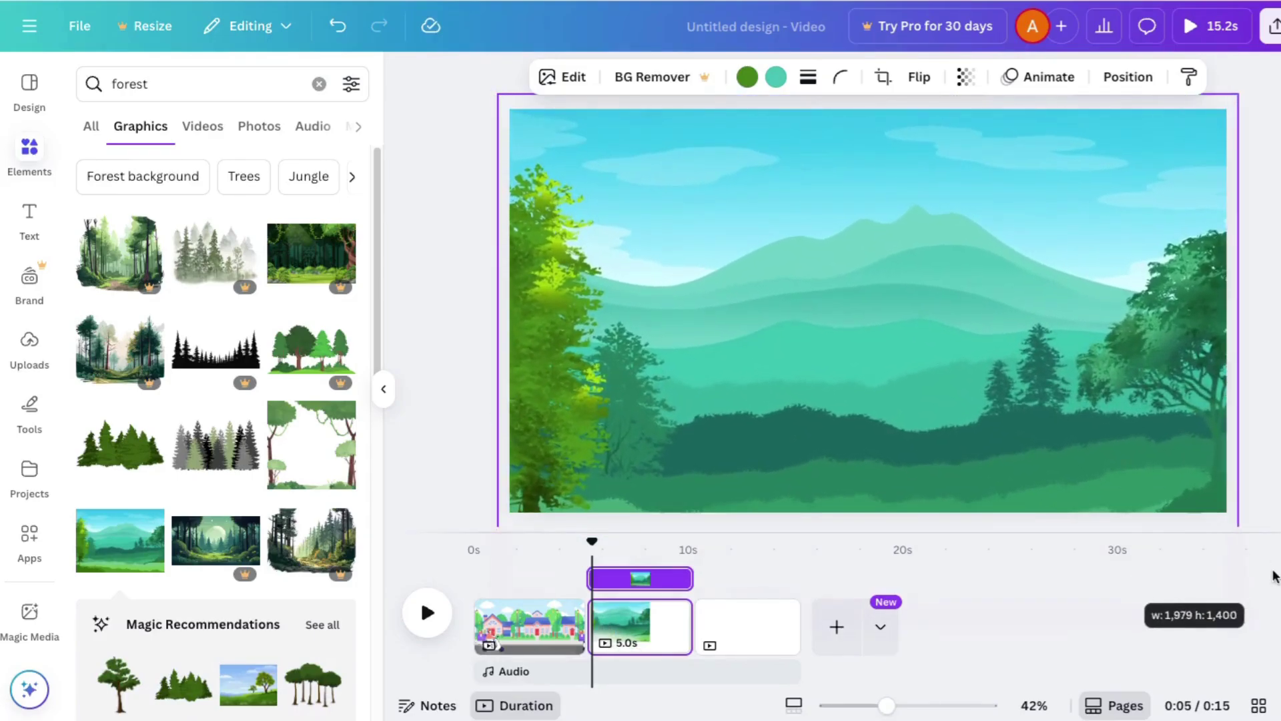
pyautogui.moveTo(1032, 432); pyautogui.dragTo(1035, 395)
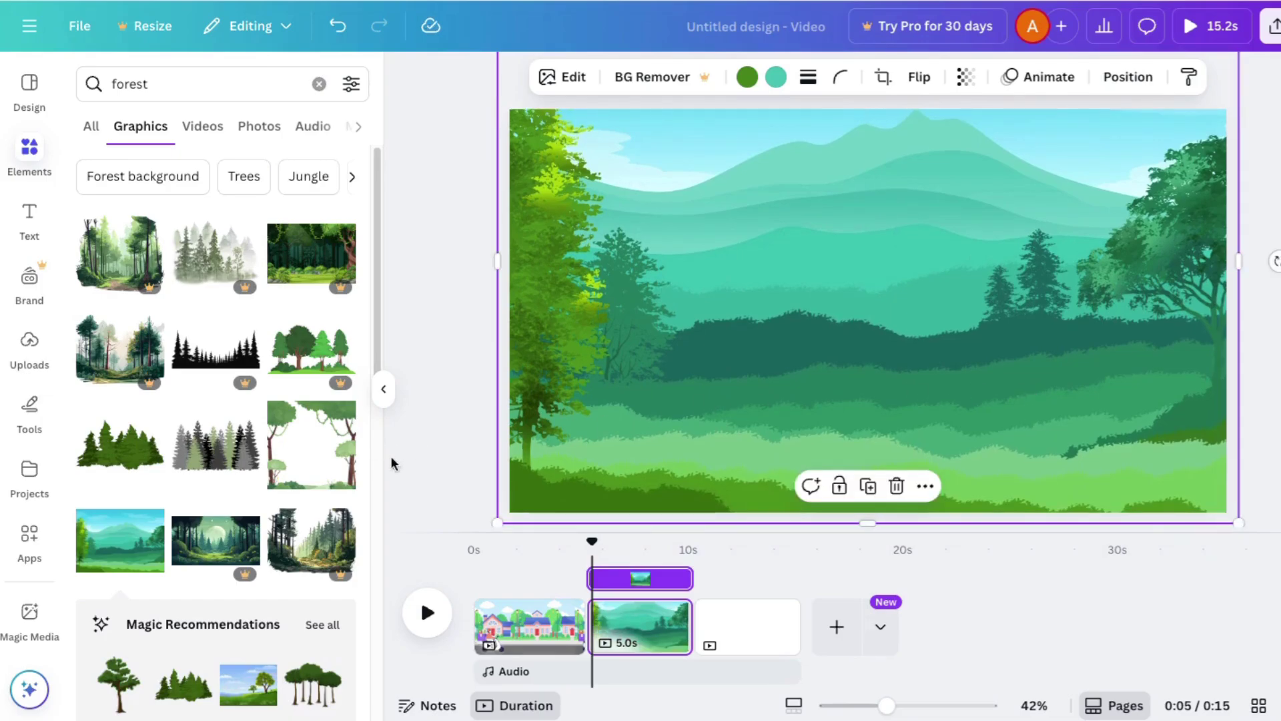
pyautogui.scroll(-3, 309, 505)
# - Search 'walker' graphics, limited to animated results
pyautogui.click(173, 83)
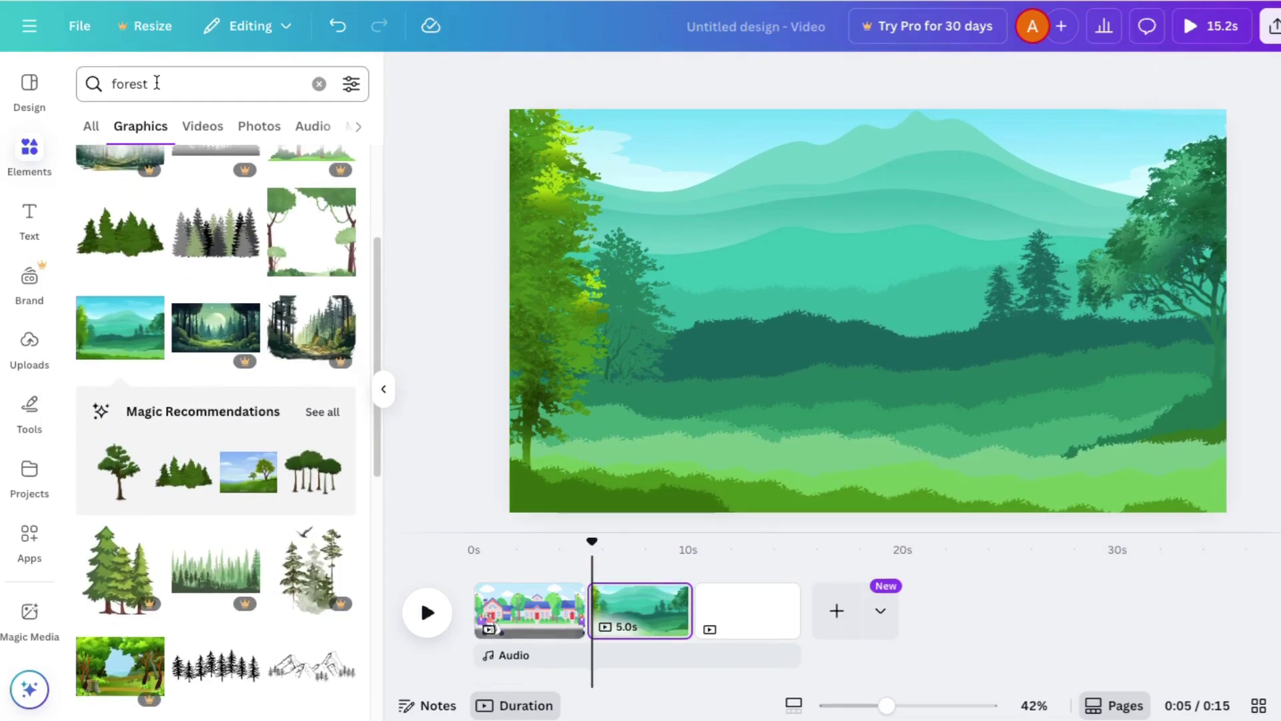
pyautogui.write('walker')
pyautogui.press('Return')
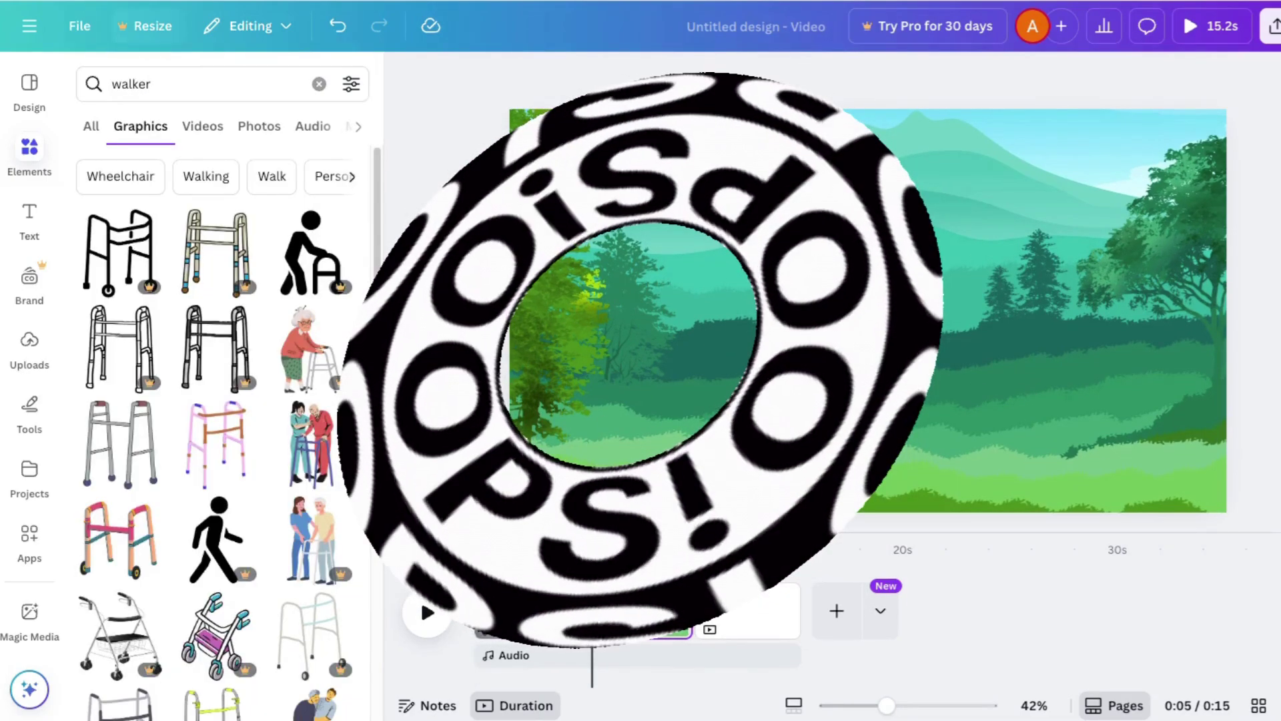
pyautogui.click(351, 84)
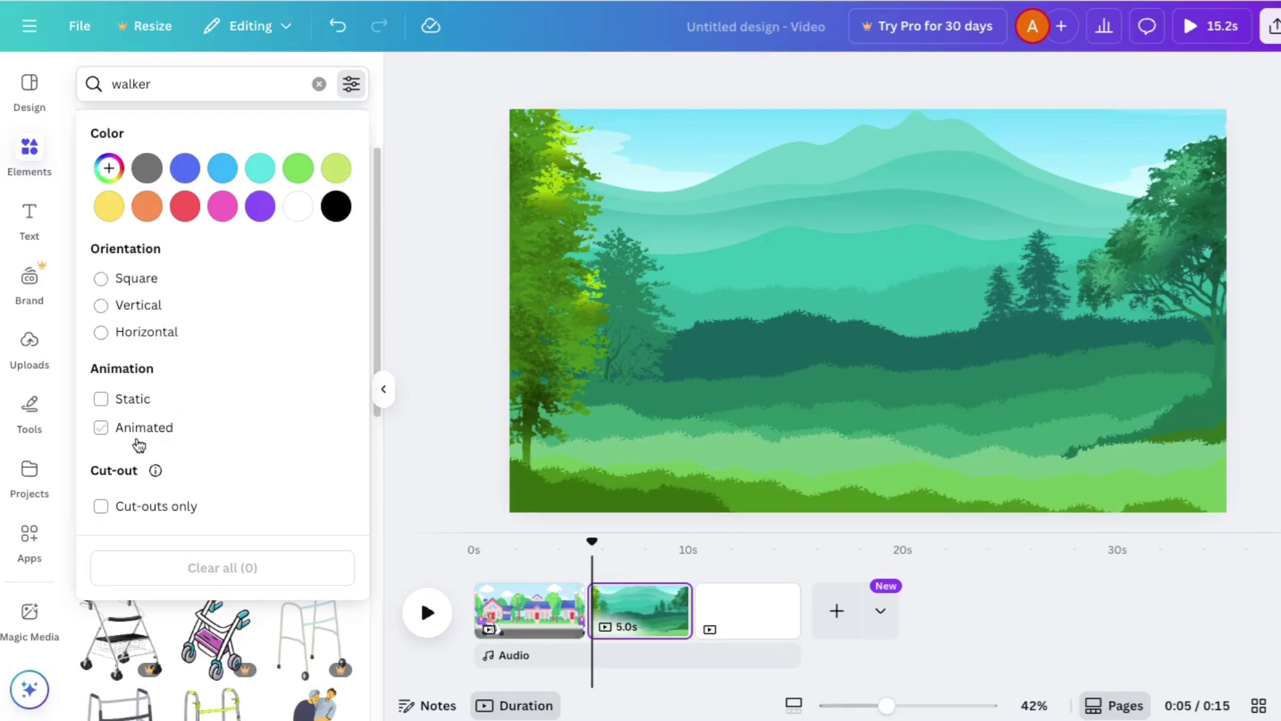
pyautogui.click(132, 429)
pyautogui.click(378, 472)
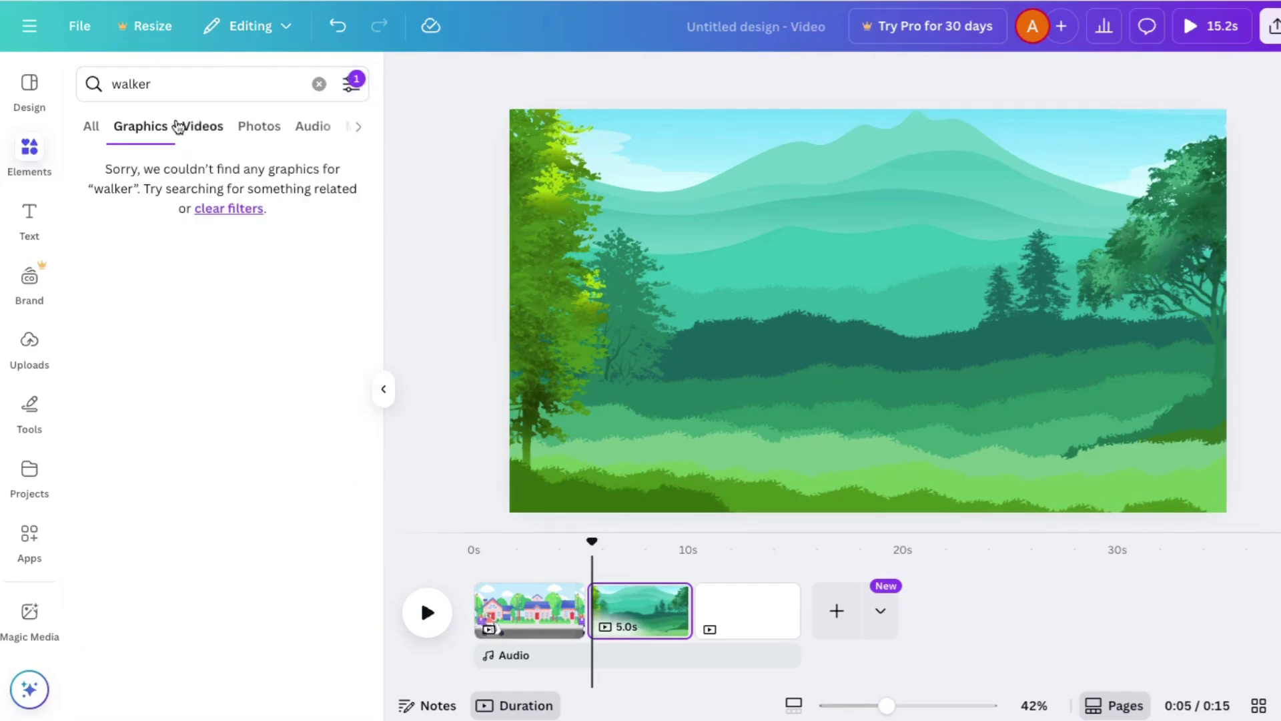
# - Refine the search to 'walking' and browse the animated figures
pyautogui.click(167, 84)
pyautogui.press('BackSpace')
pyautogui.press('BackSpace')
pyautogui.write('ing')
pyautogui.press('Return')
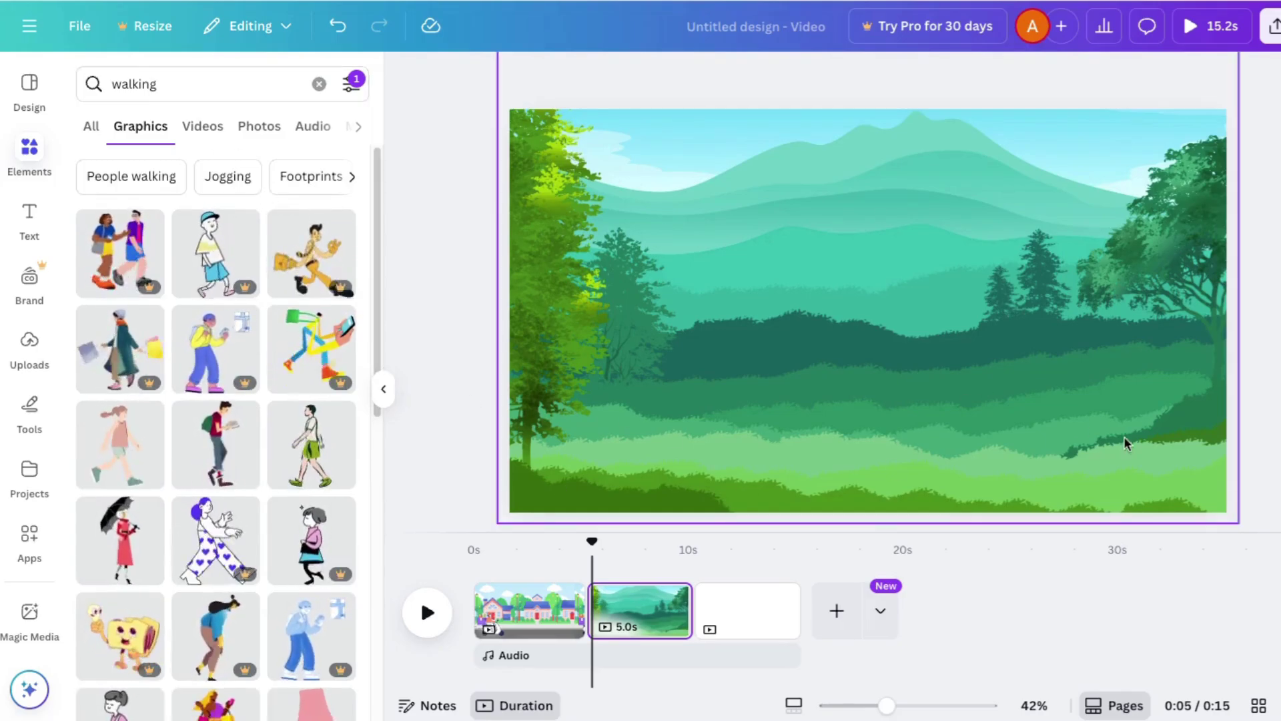
pyautogui.scroll(-3, 283, 494)
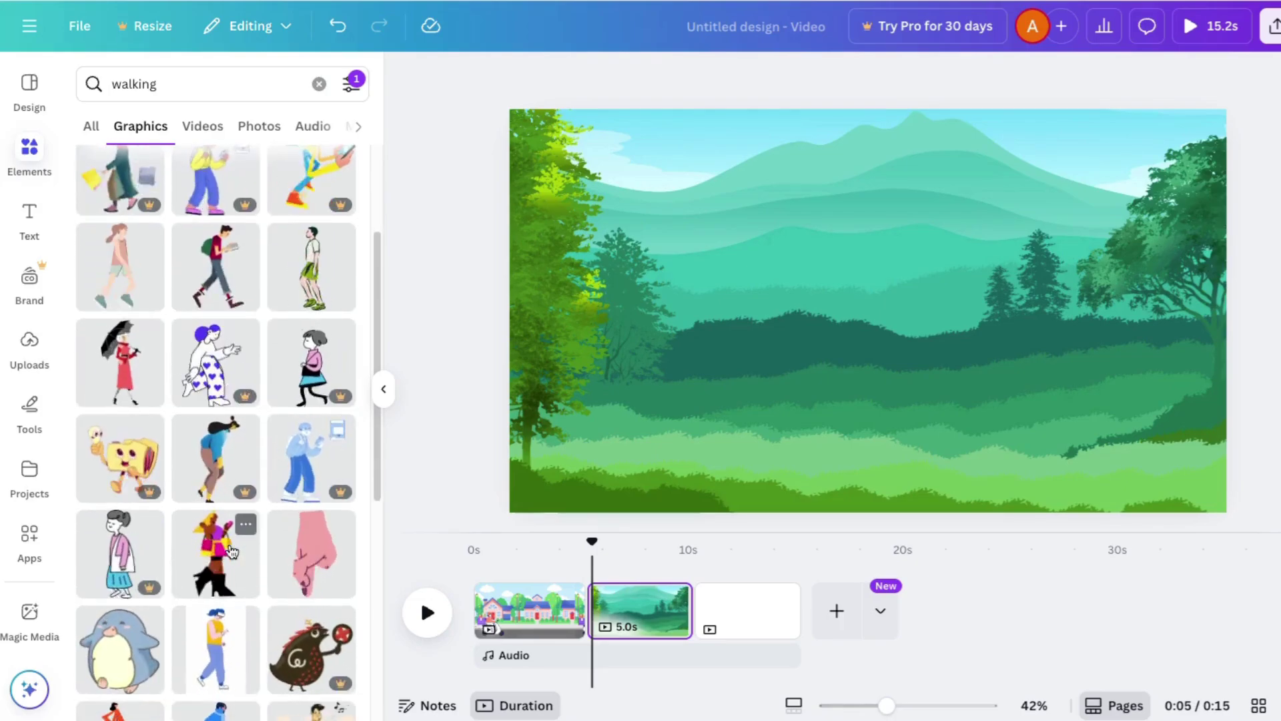
pyautogui.scroll(-1, 200, 581)
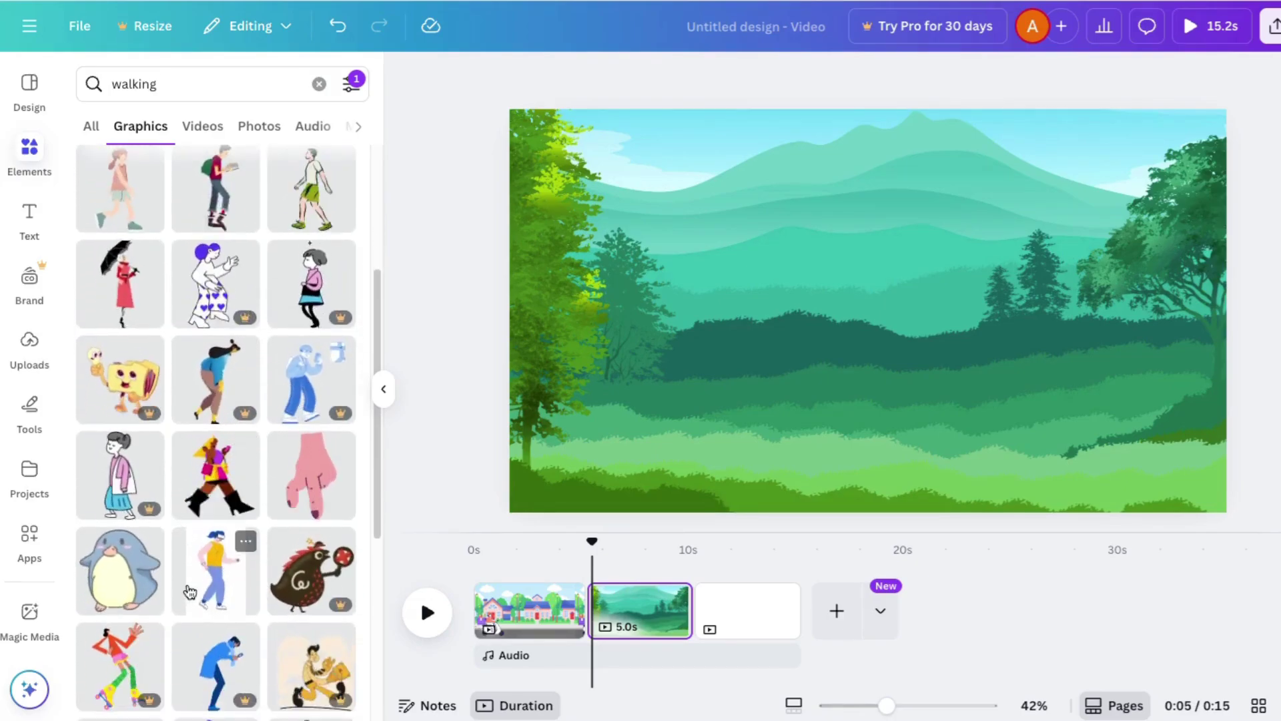
pyautogui.scroll(-5, 190, 592)
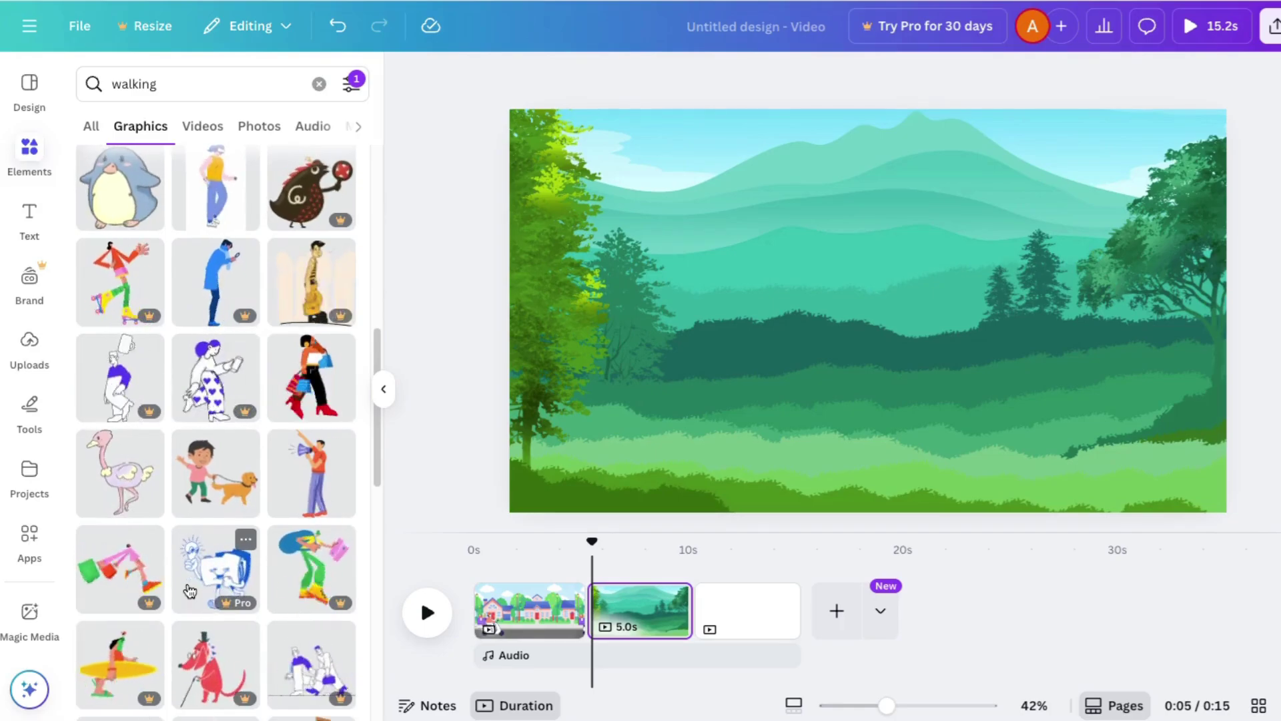
pyautogui.scroll(-3, 190, 591)
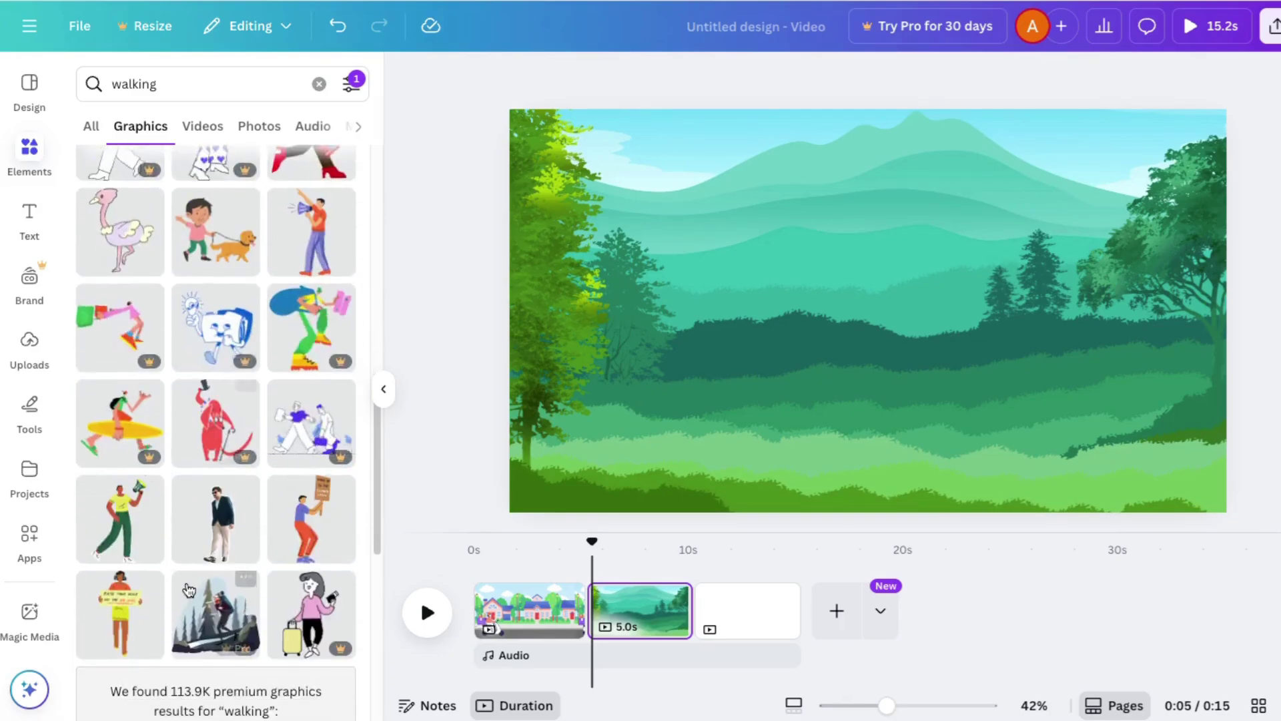
pyautogui.scroll(3, 226, 575)
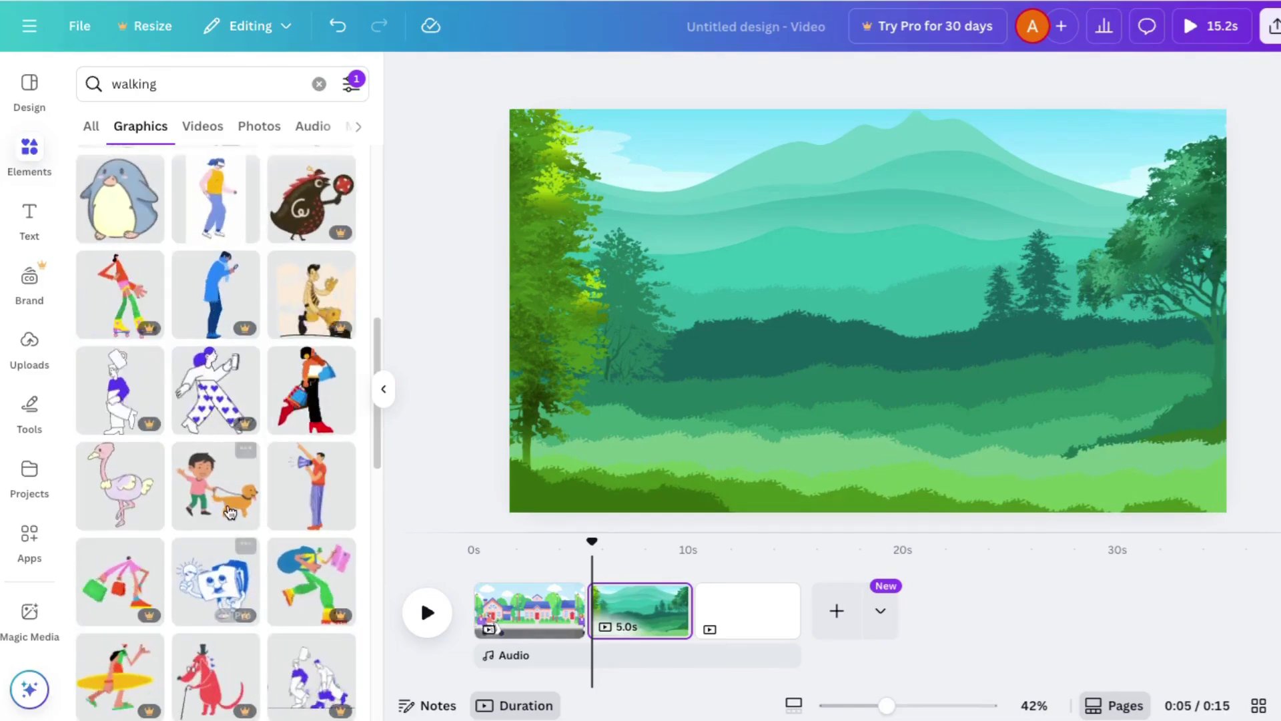
# - Add the boy-walking-dog graphic and move it toward the page's left edge
pyautogui.click(230, 512)
pyautogui.moveTo(705, 152); pyautogui.dragTo(911, 353)
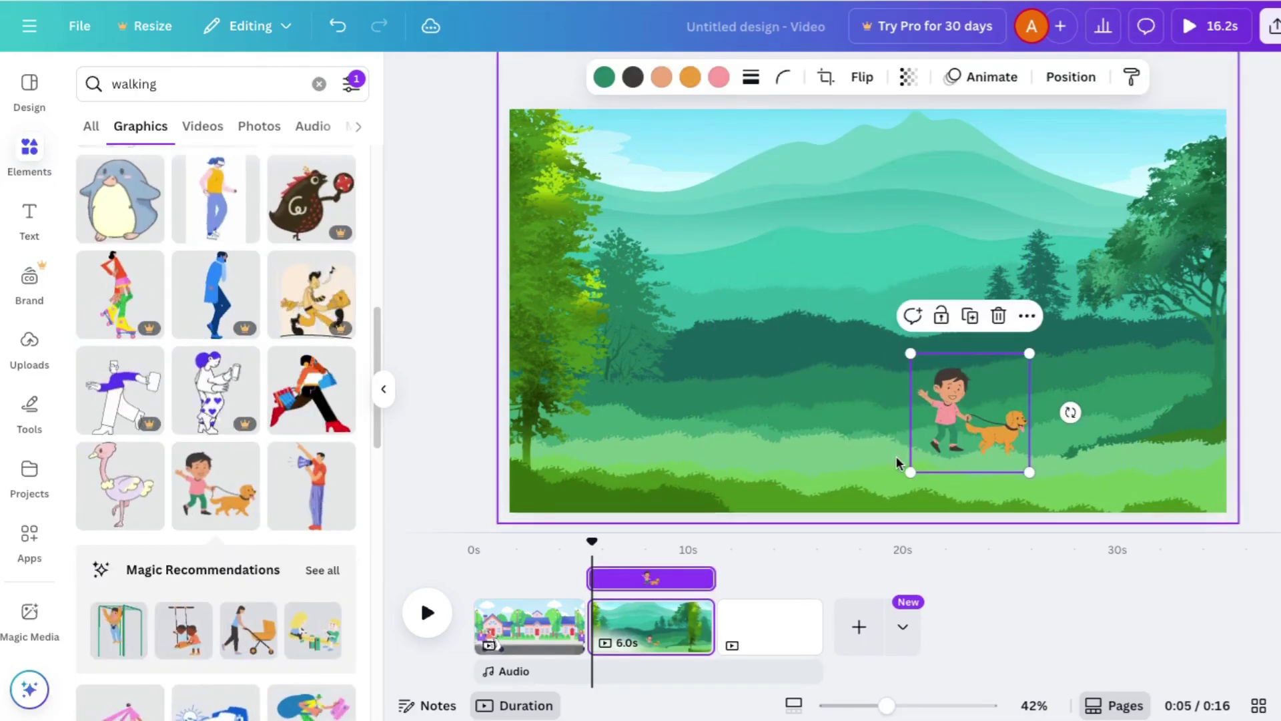
pyautogui.moveTo(954, 427); pyautogui.dragTo(593, 441)
pyautogui.moveTo(669, 367); pyautogui.dragTo(592, 357)
pyautogui.moveTo(560, 406); pyautogui.dragTo(486, 424)
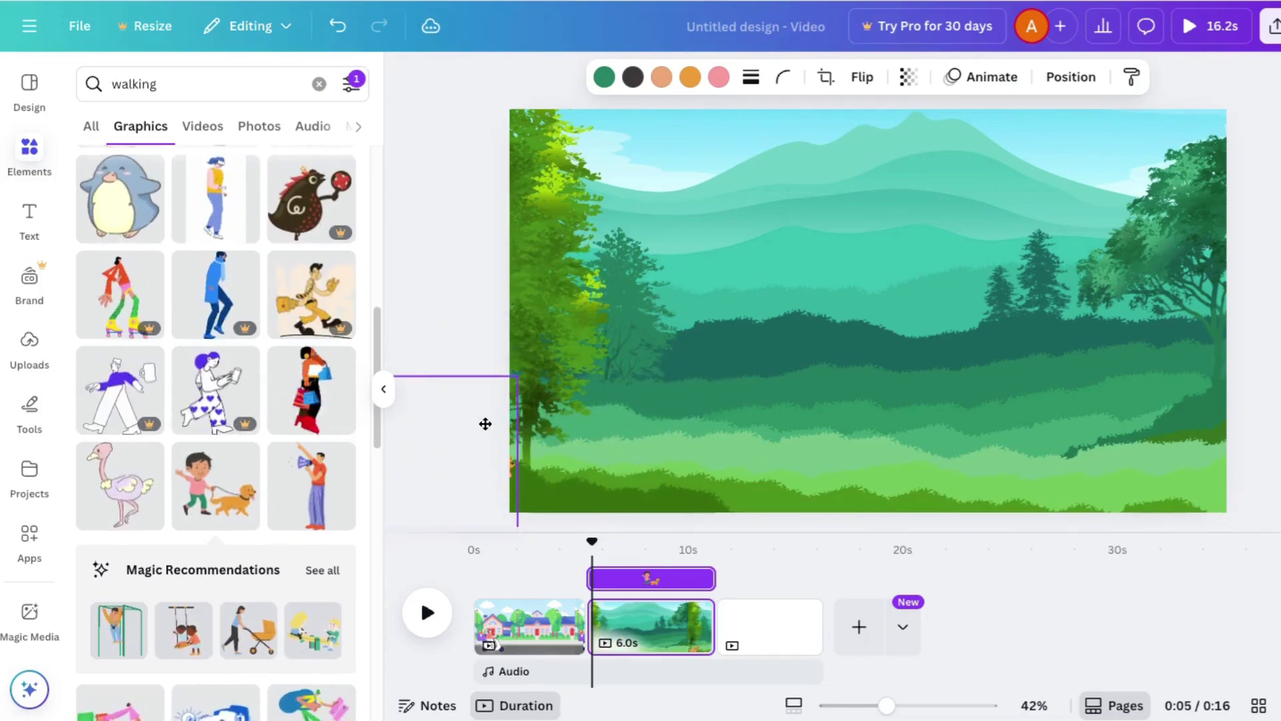
# - Restore the graphic after an undo, shrink it, and park it partly off the bottom-left edge
pyautogui.hotkey('ctrl', 'z')
pyautogui.hotkey('ctrl', 'z')
pyautogui.hotkey('ctrl', 'z')
pyautogui.hotkey('ctrl', 'z')
pyautogui.hotkey('ctrl', 'z')
pyautogui.hotkey('ctrl', 'z')
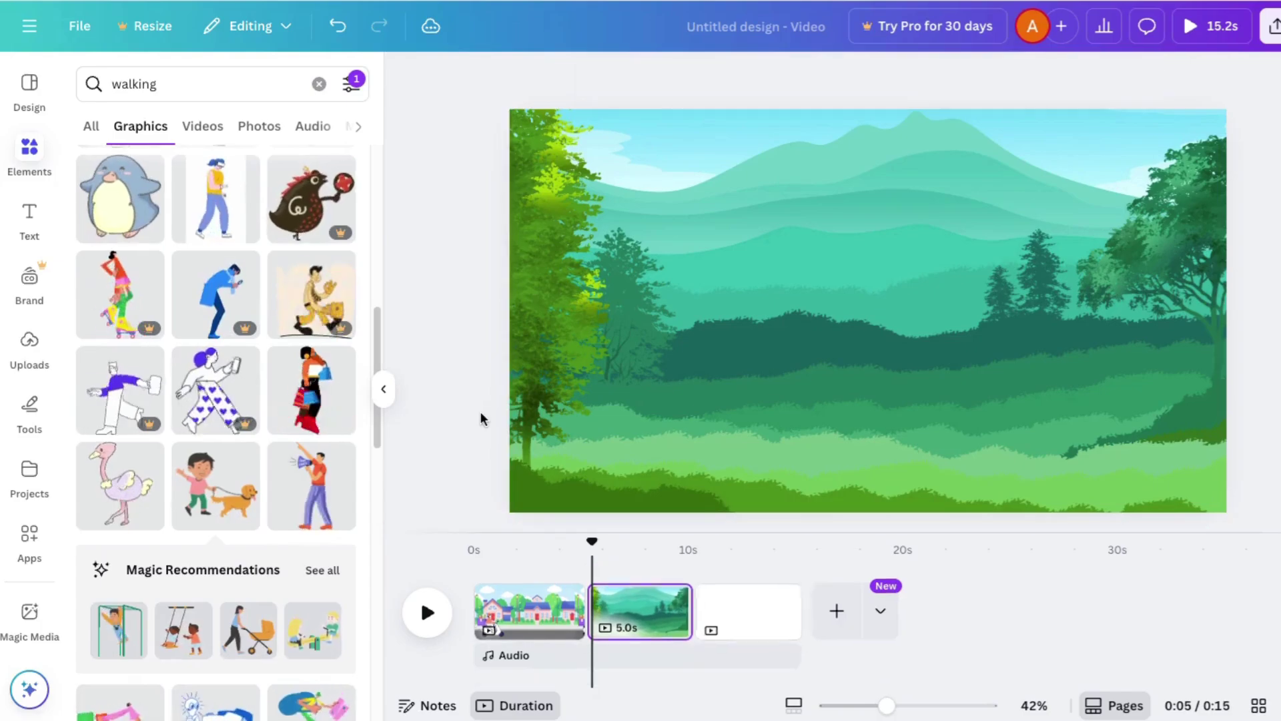
pyautogui.hotkey('ctrl', 'y')
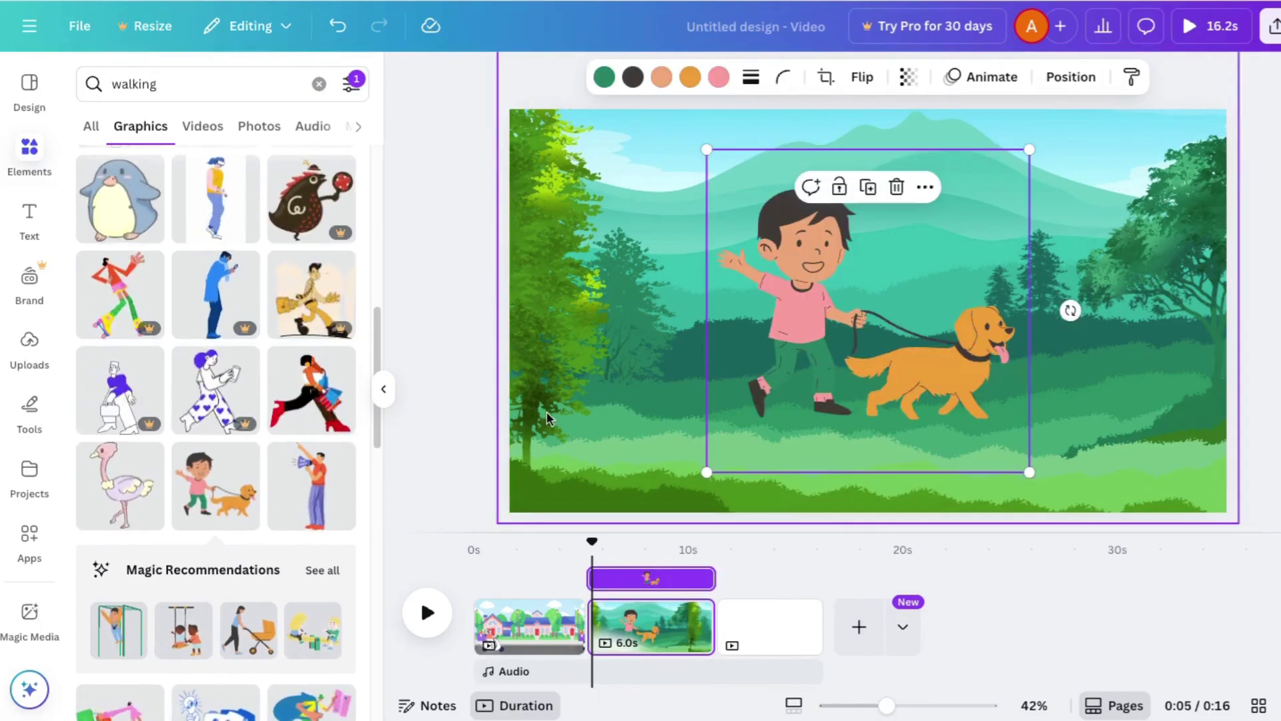
pyautogui.moveTo(1030, 149); pyautogui.dragTo(833, 340)
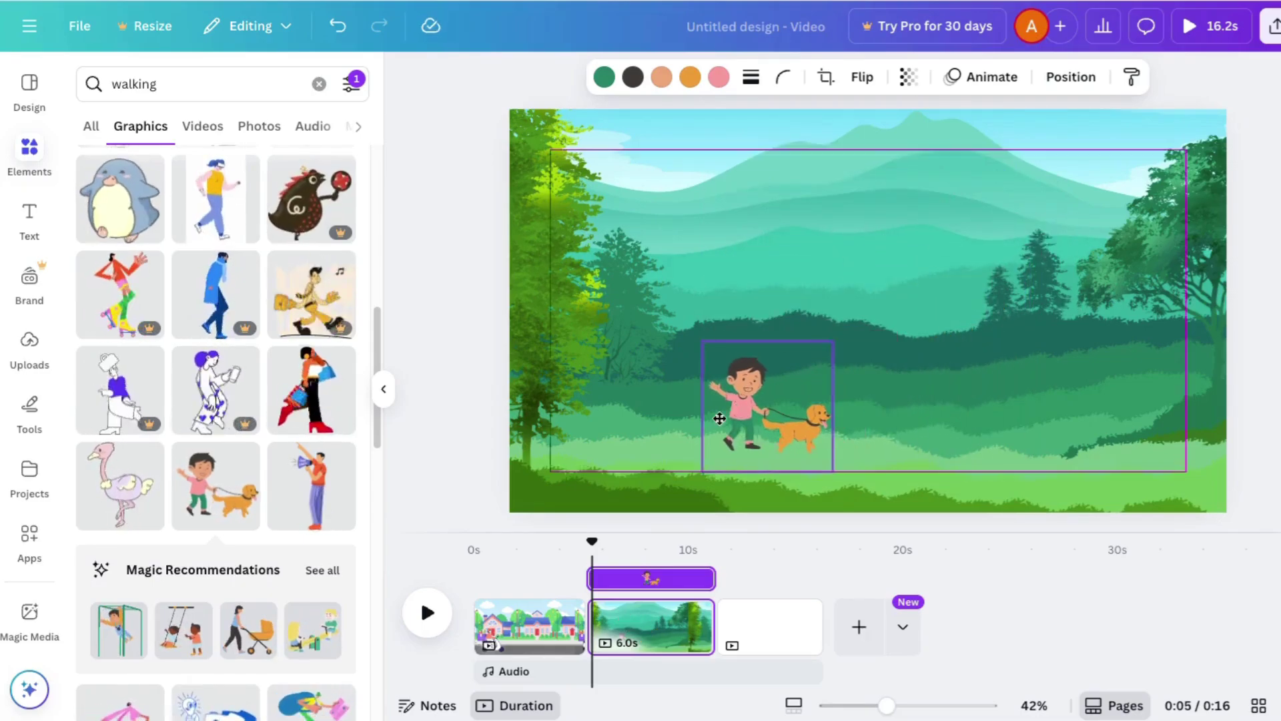
pyautogui.moveTo(720, 418); pyautogui.dragTo(484, 469)
pyautogui.moveTo(579, 443); pyautogui.dragTo(523, 461)
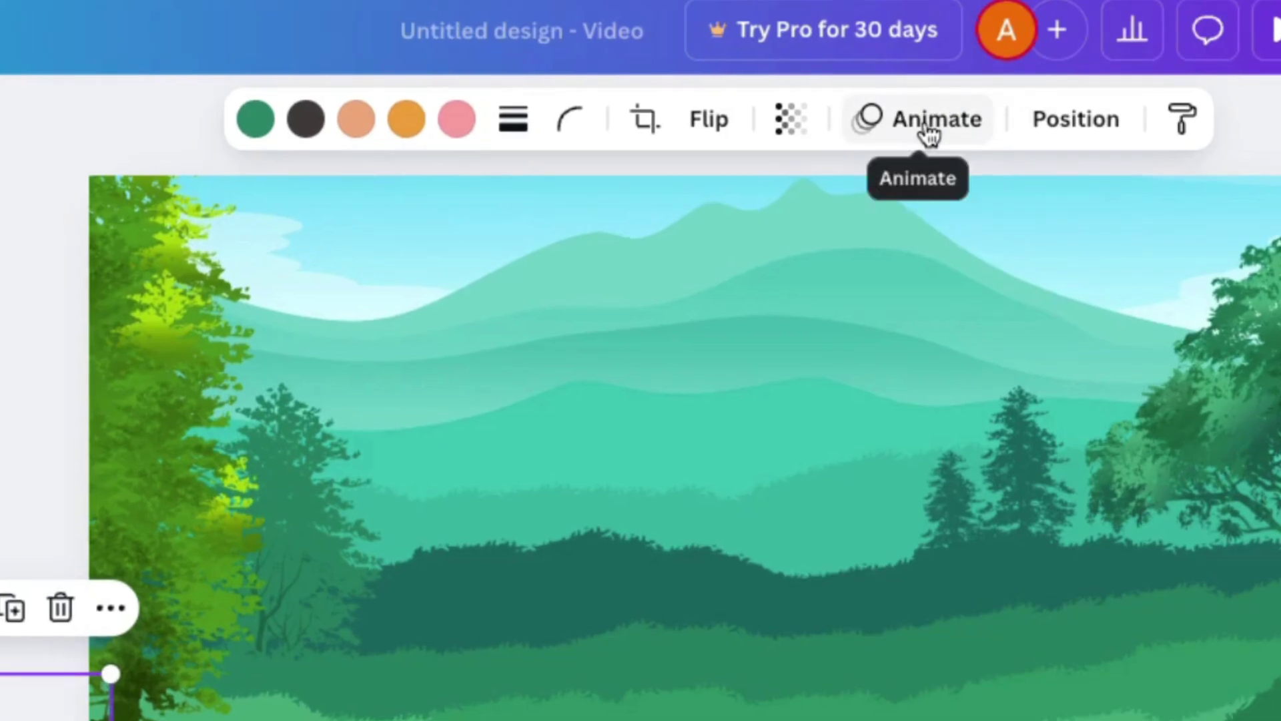
# - Draw a custom motion path walking the boy and dog right across the page
pyautogui.click(930, 133)
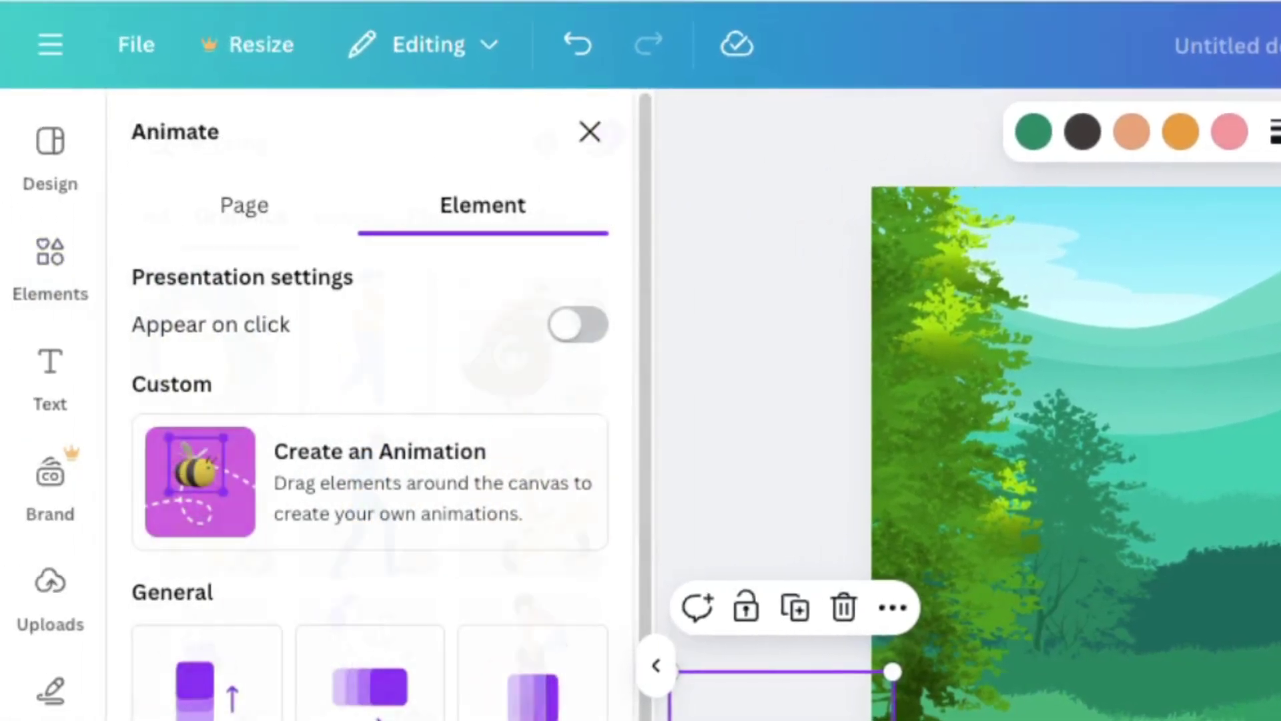
pyautogui.click(284, 473)
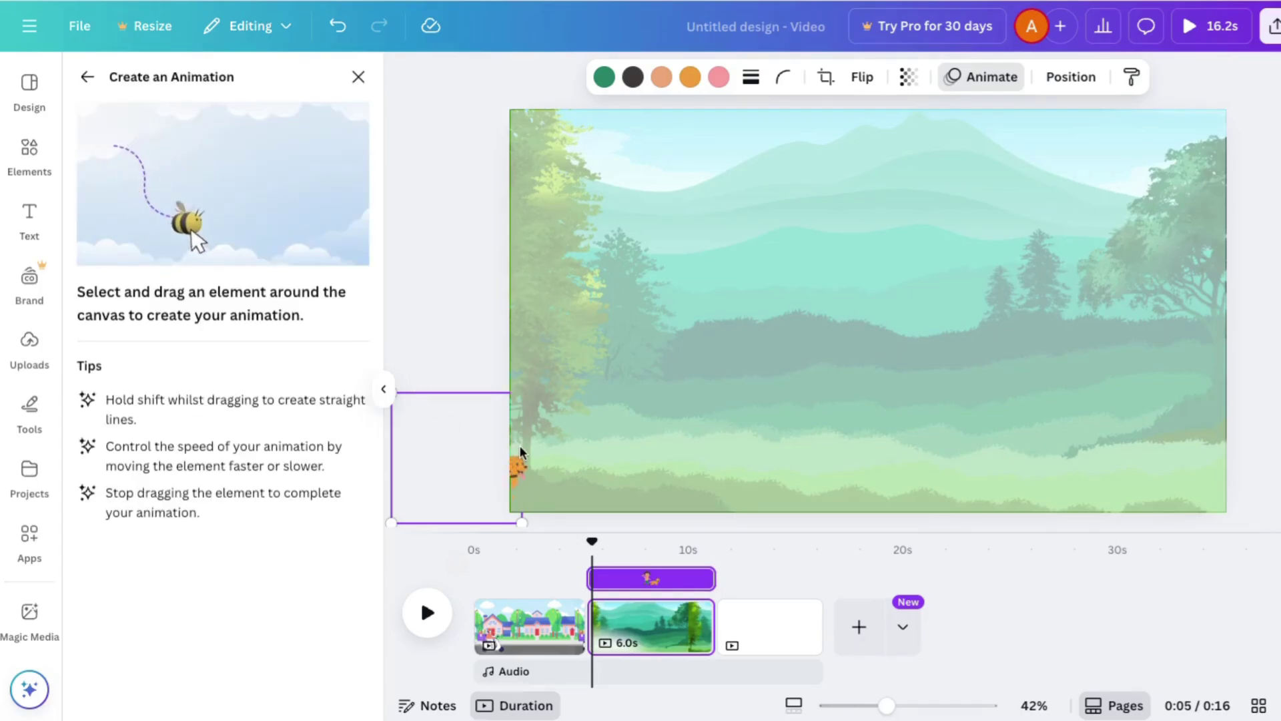
pyautogui.moveTo(603, 458); pyautogui.dragTo(1096, 459)
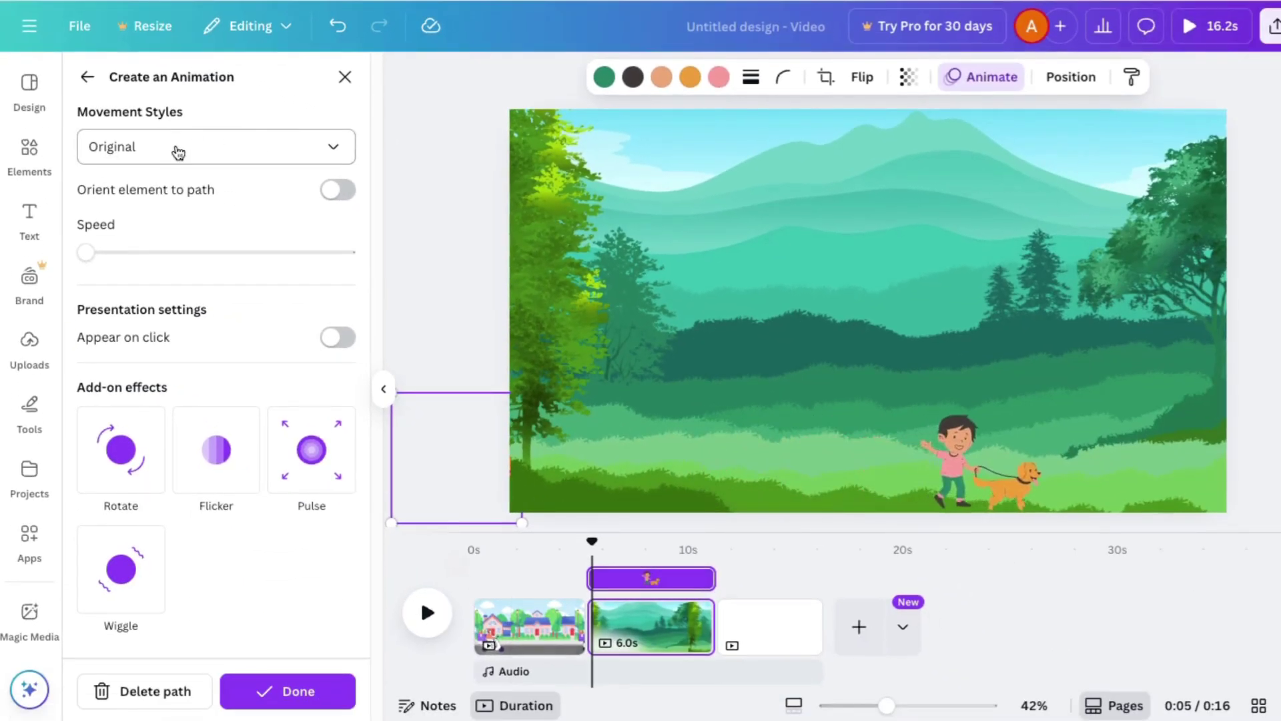
# - Try the Smooth and Steady movement styles, then keep Original and finish
pyautogui.click(277, 241)
pyautogui.click(183, 374)
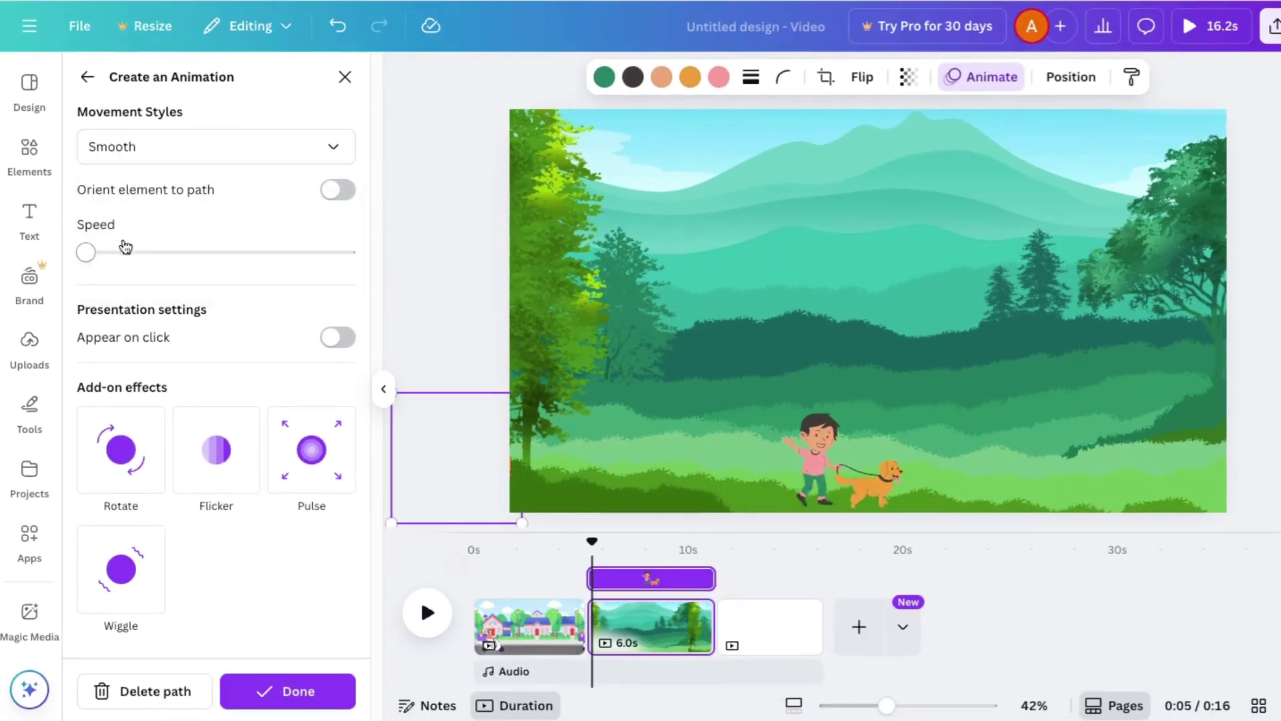
pyautogui.click(122, 155)
pyautogui.click(121, 266)
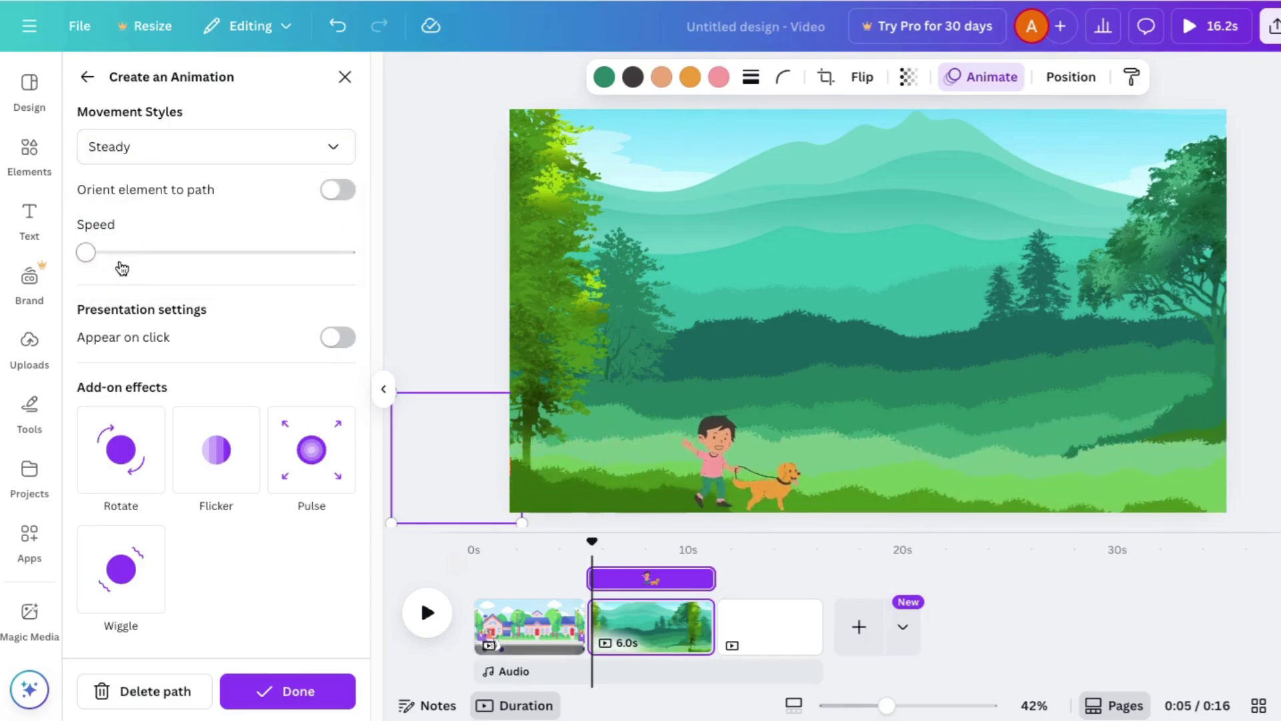
pyautogui.click(101, 142)
pyautogui.click(105, 195)
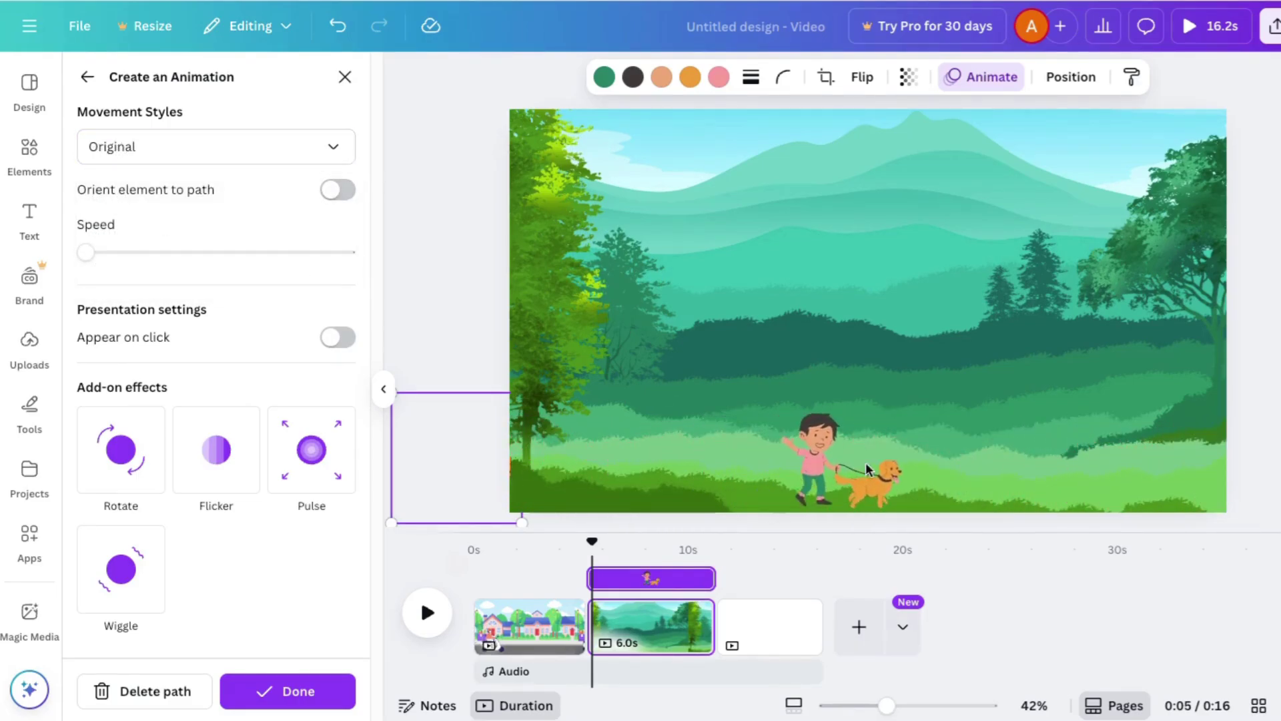
pyautogui.click(291, 694)
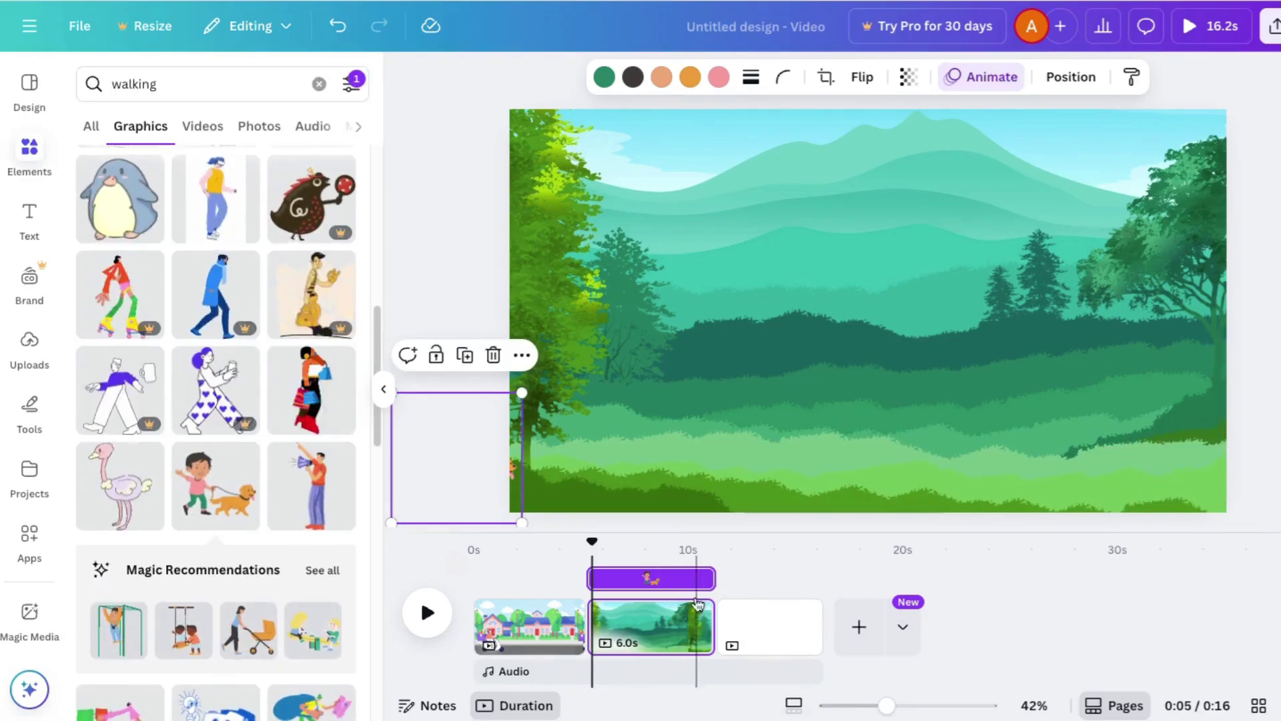
# - Preview the scooter animation on page 1, then switch to the blank third page
pyautogui.click(519, 624)
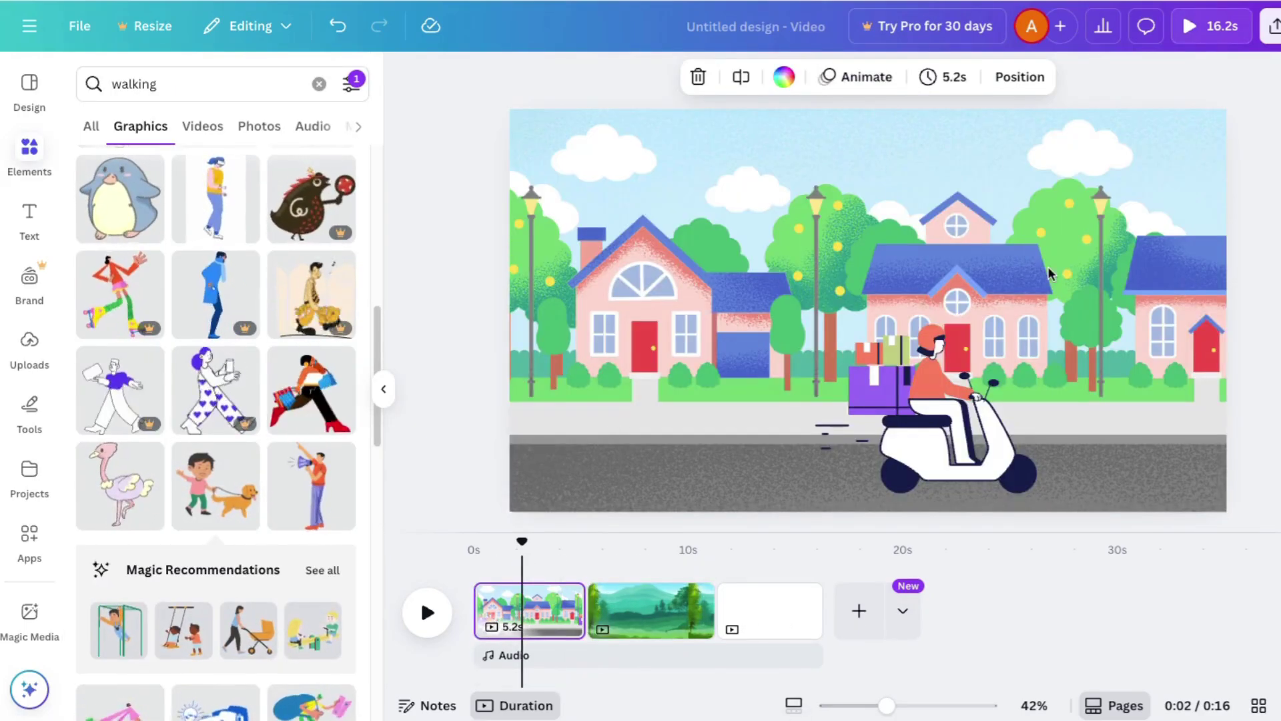
pyautogui.click(632, 627)
pyautogui.click(518, 611)
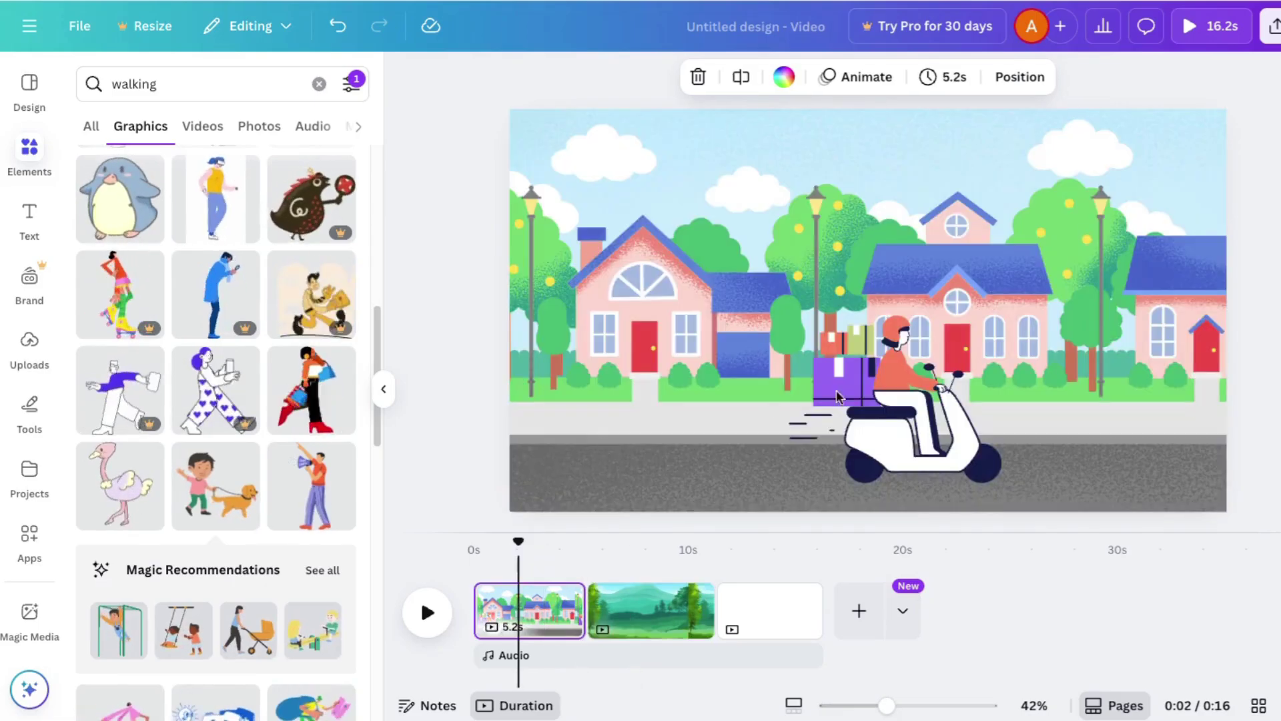
pyautogui.click(836, 392)
pyautogui.click(427, 612)
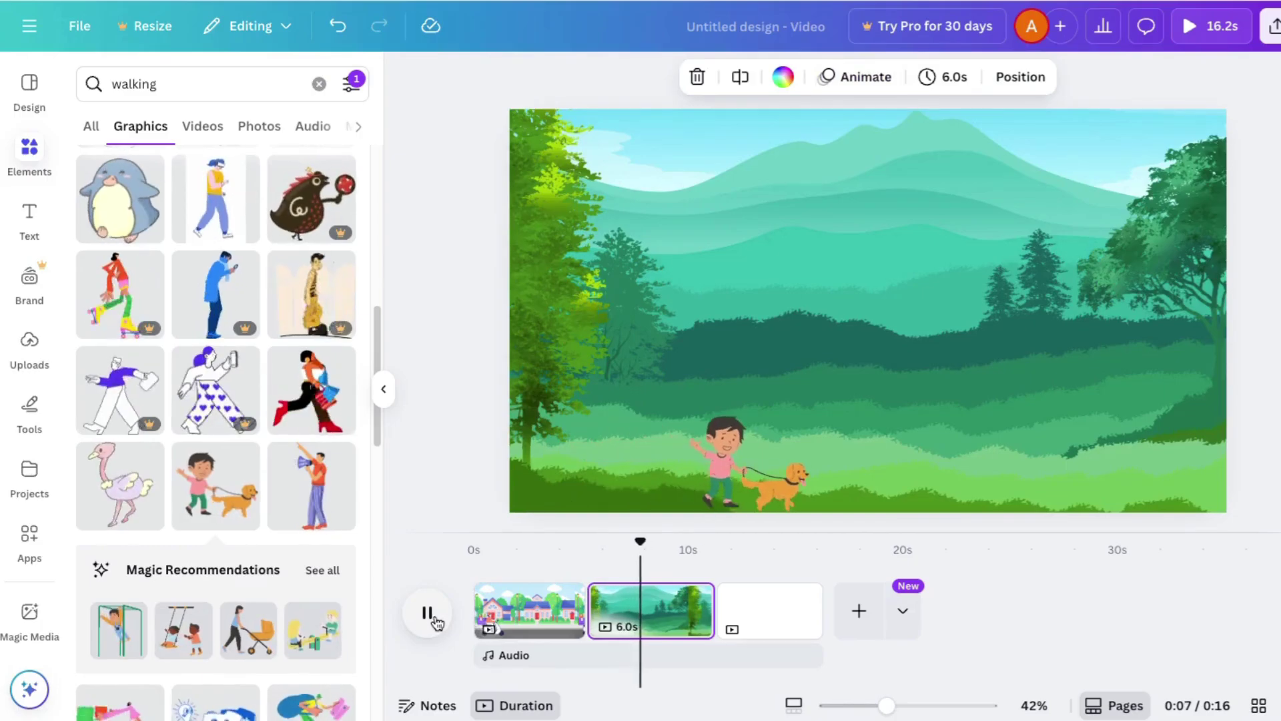
pyautogui.click(427, 612)
pyautogui.click(778, 612)
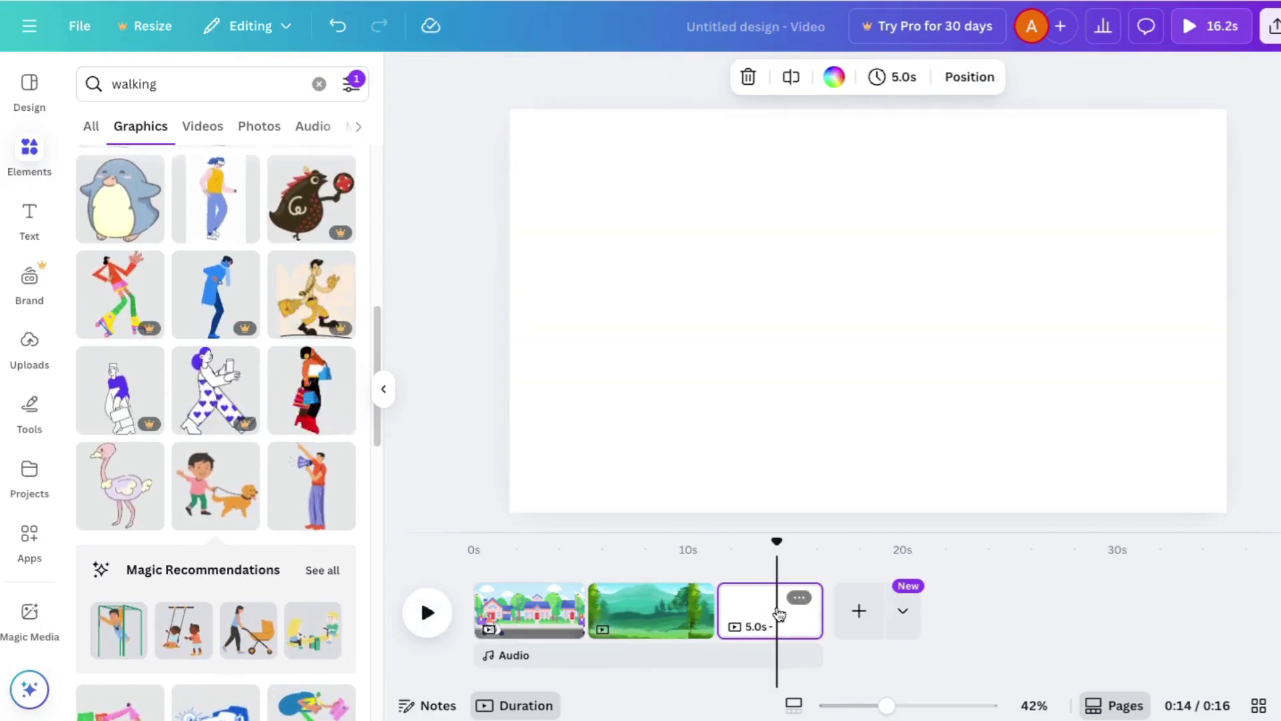
pyautogui.click(189, 93)
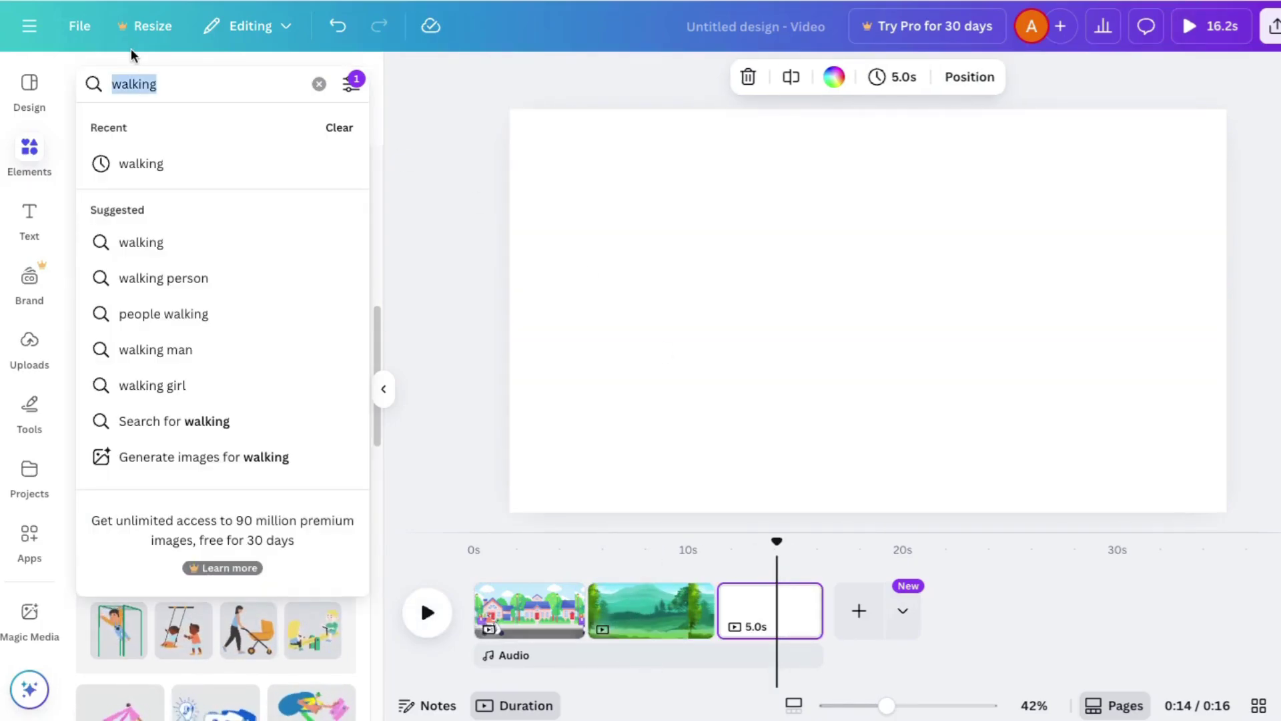
# - Search 'city' graphics with the Animated filter turned off to include static ones
pyautogui.write('city')
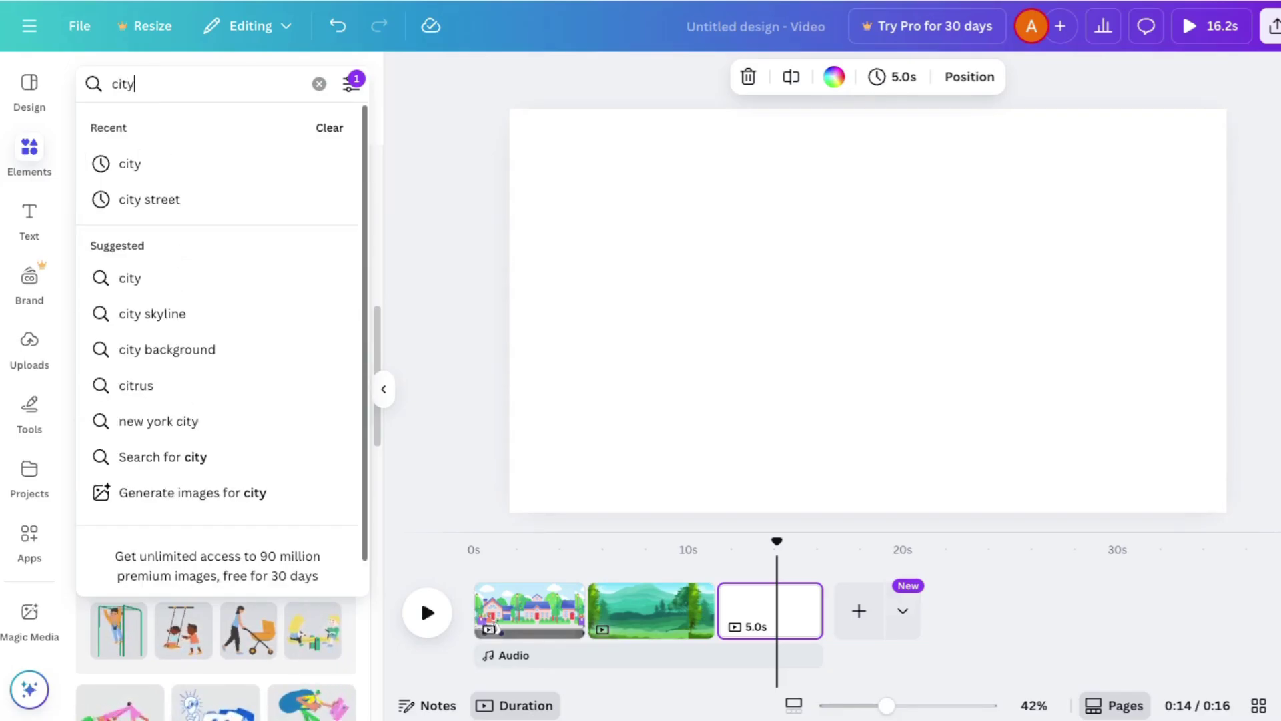
pyautogui.press('Return')
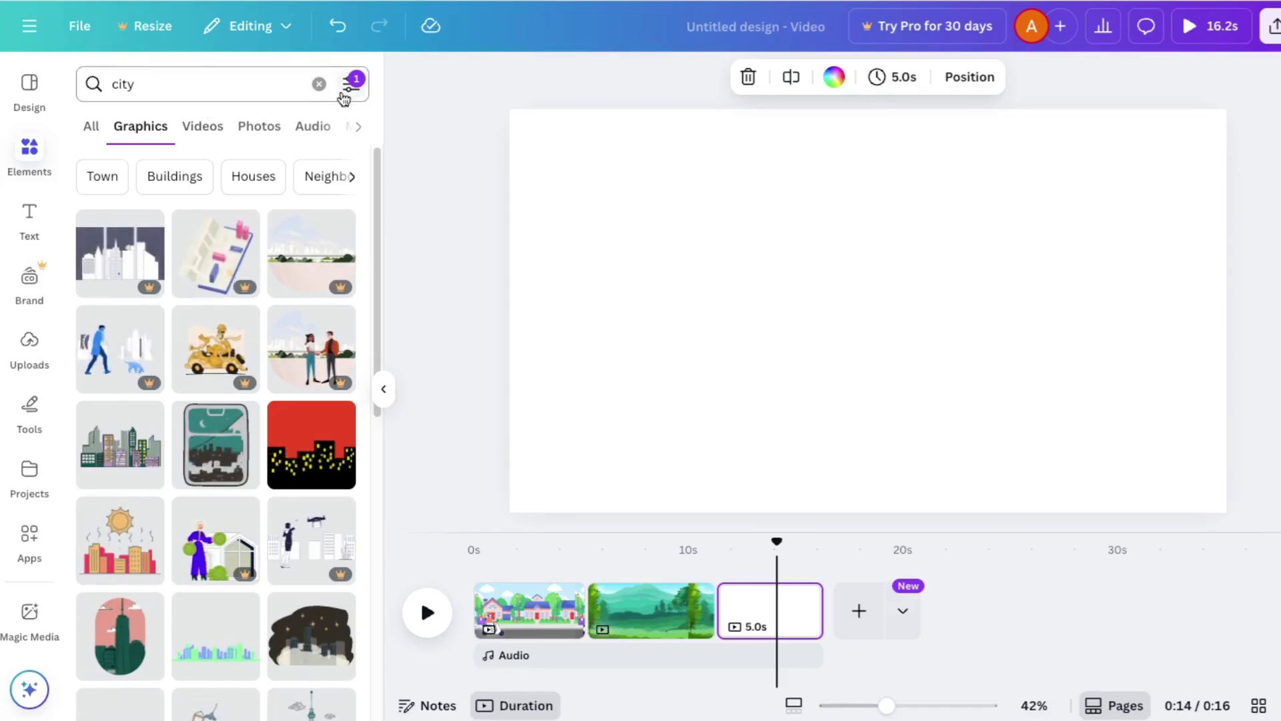
pyautogui.click(350, 84)
pyautogui.click(122, 429)
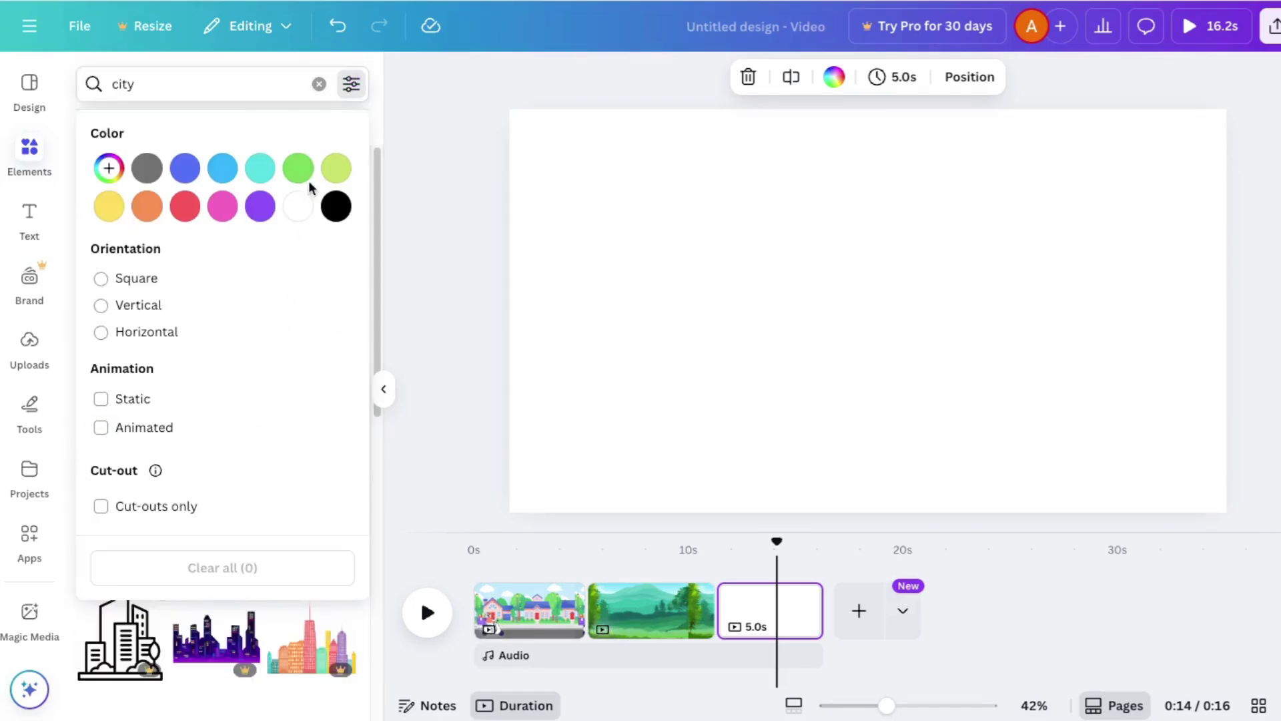
pyautogui.click(370, 199)
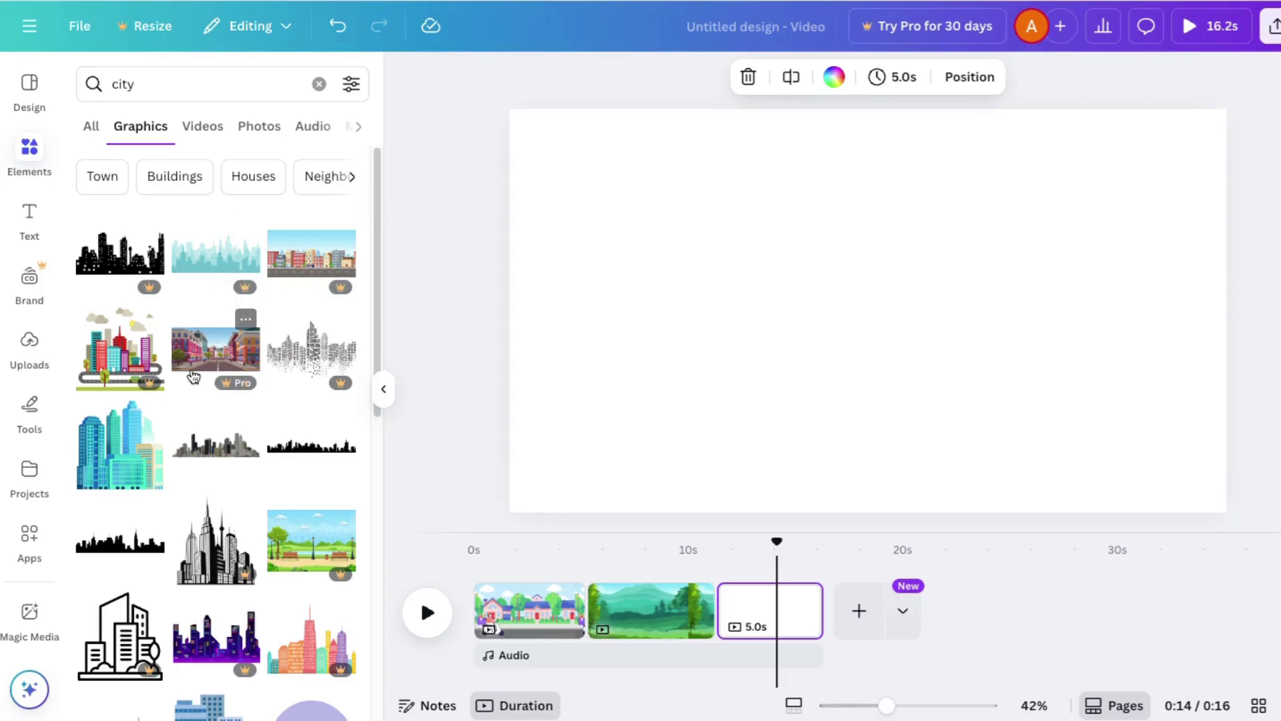
pyautogui.scroll(-6, 257, 445)
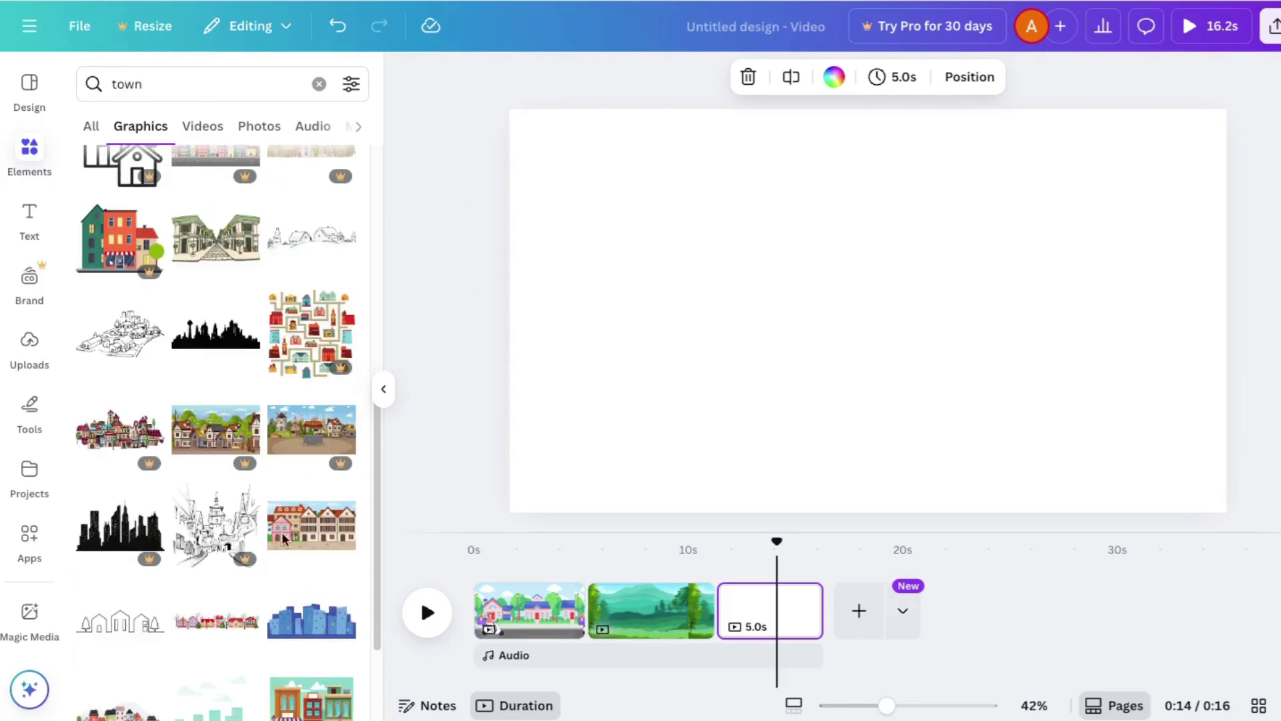
# - Add the town-houses graphic, zoom out to 22%, and size it to cover page 3
pyautogui.click(312, 516)
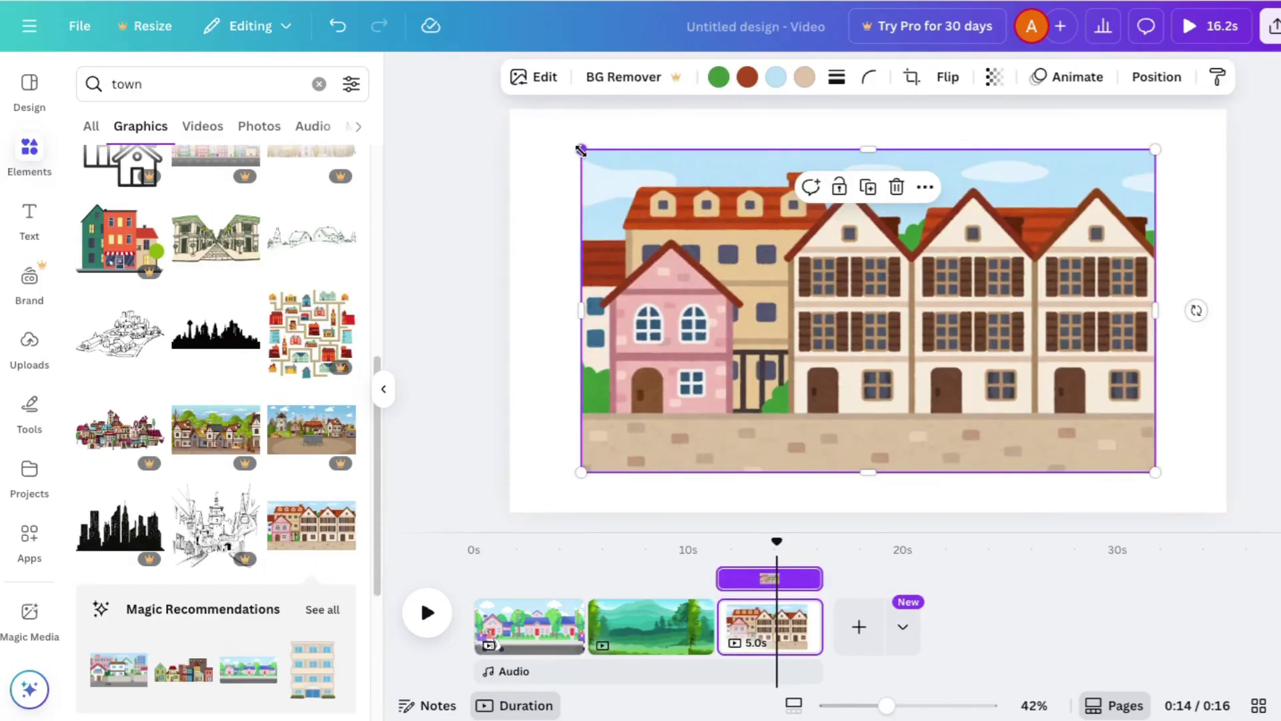
pyautogui.moveTo(580, 149); pyautogui.dragTo(401, 100)
pyautogui.moveTo(580, 292); pyautogui.dragTo(710, 343)
pyautogui.moveTo(886, 705); pyautogui.dragTo(861, 708)
pyautogui.moveTo(707, 363); pyautogui.dragTo(775, 363)
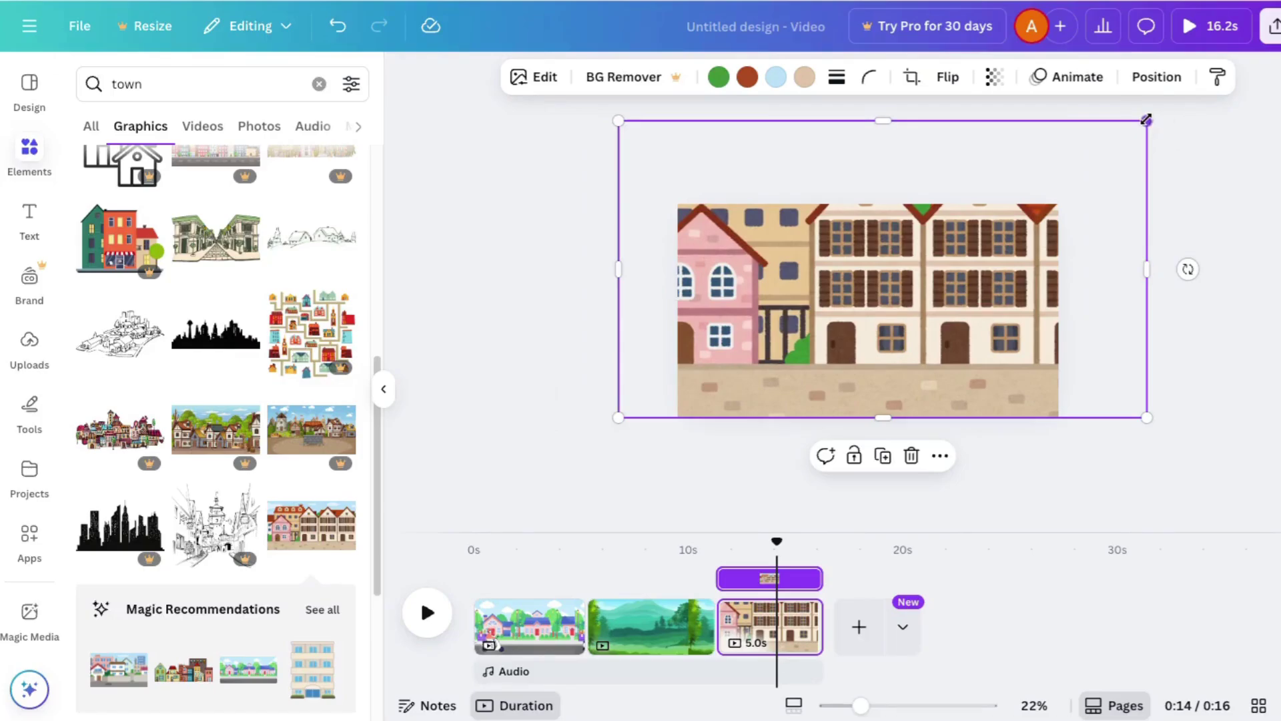
pyautogui.moveTo(1146, 120); pyautogui.dragTo(1050, 186)
pyautogui.moveTo(634, 360); pyautogui.dragTo(694, 364)
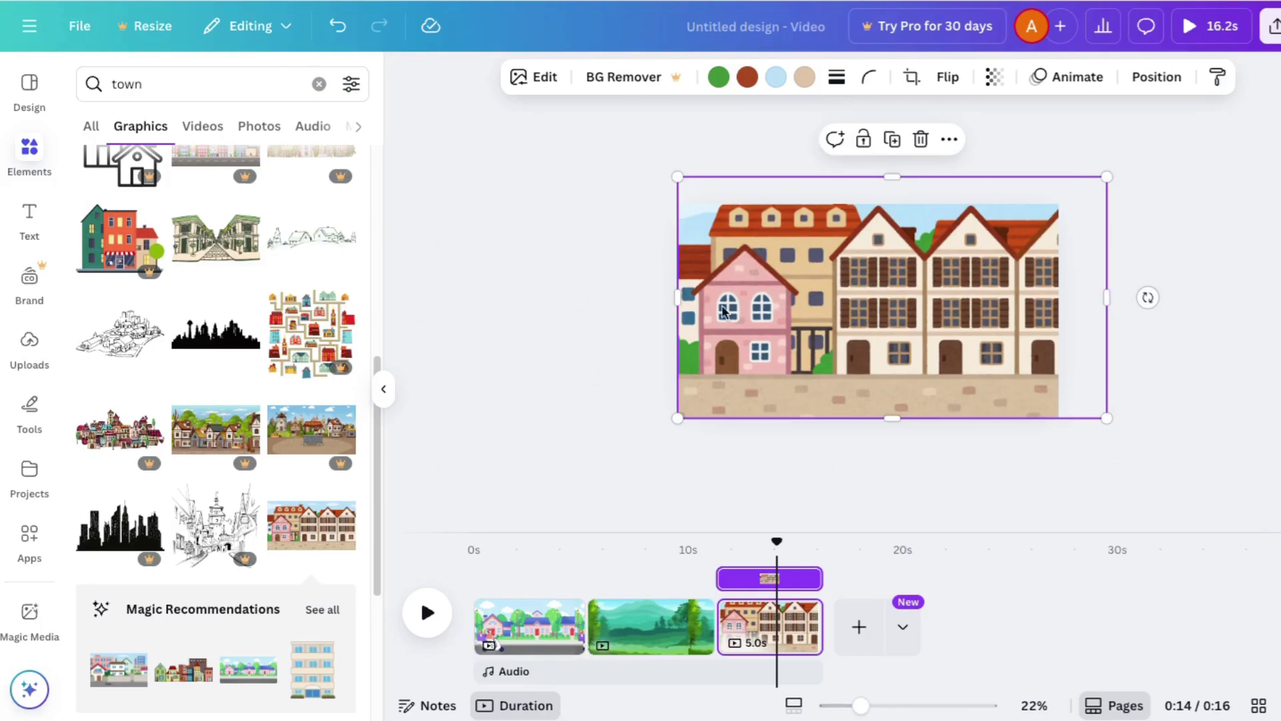
# - Paste the winter-town graphic, delete the old town-houses graphic, and enlarge the new one
pyautogui.hotkey('ctrl', 'v')
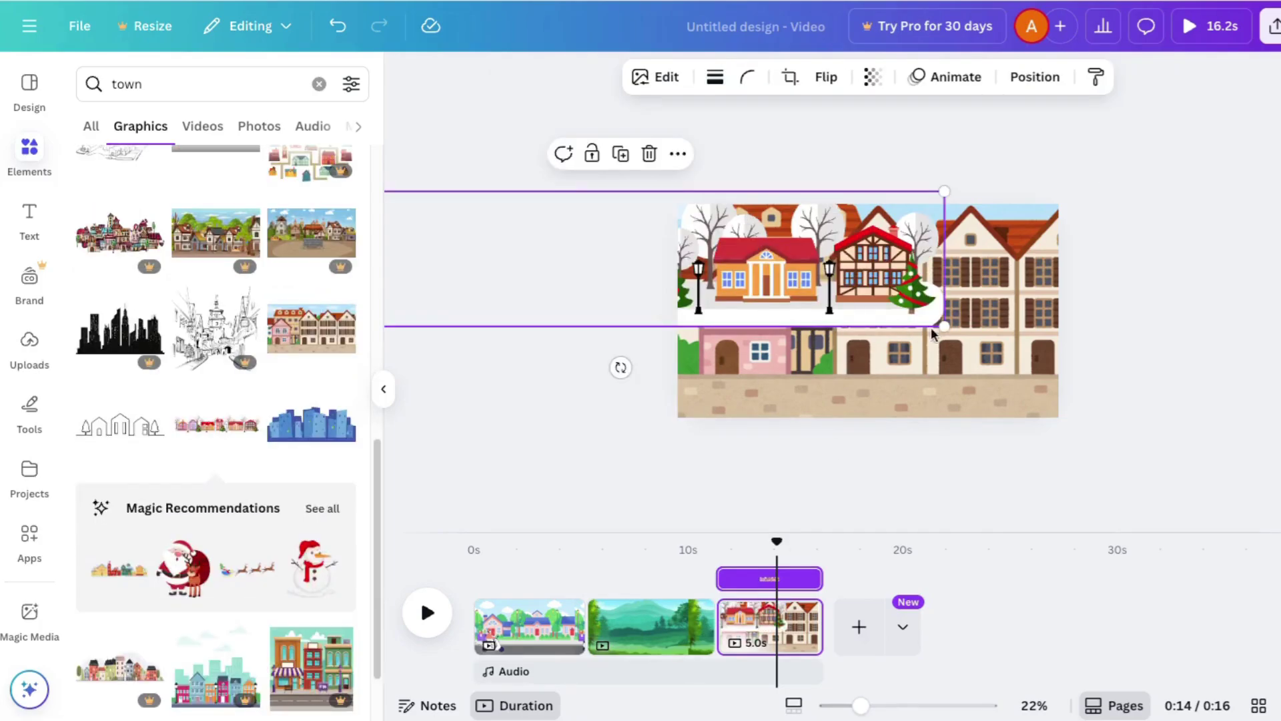
pyautogui.click(1023, 211)
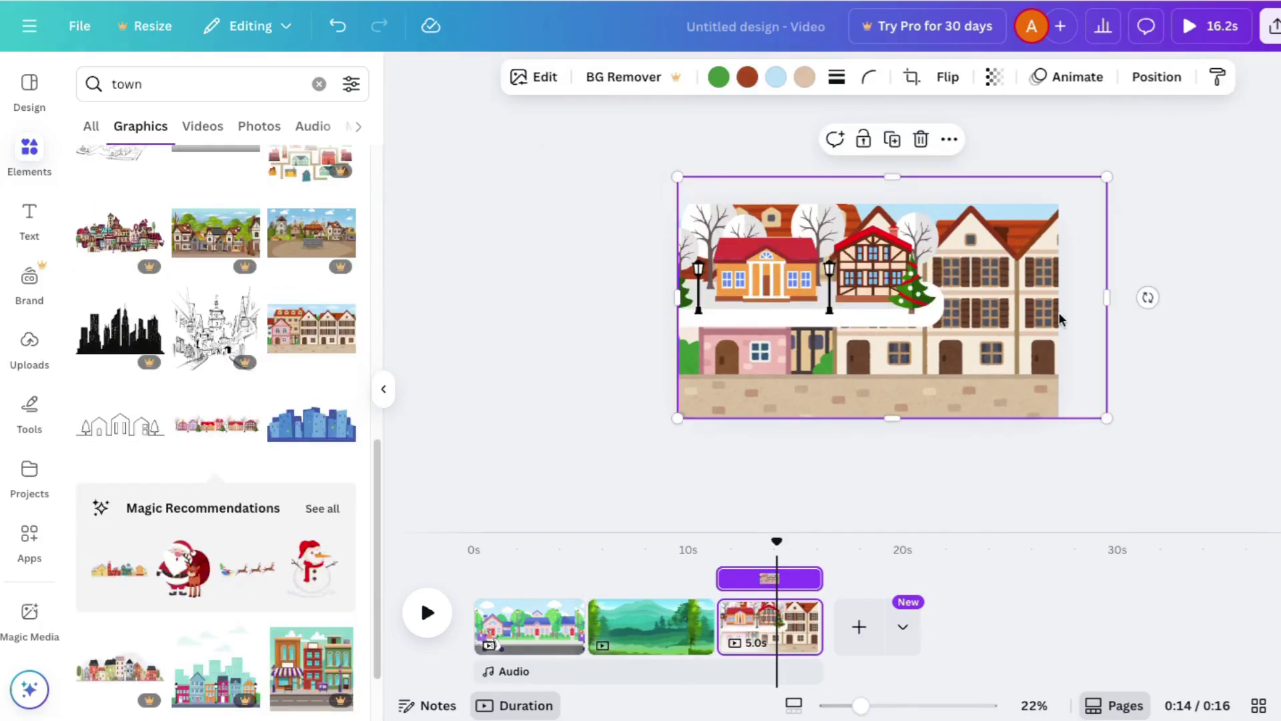
pyautogui.click(921, 139)
pyautogui.moveTo(944, 324); pyautogui.dragTo(988, 400)
# - Make the page background light blue and slide the winter town past the right edge
pyautogui.click(671, 163)
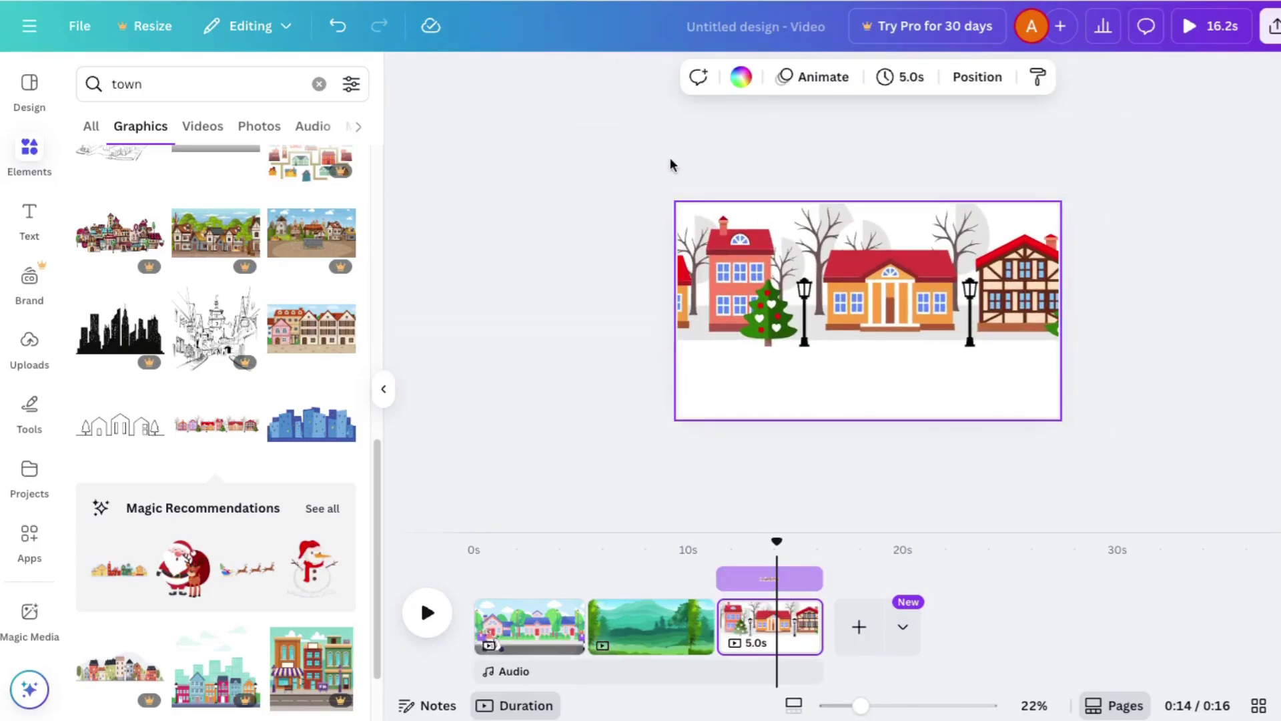
pyautogui.click(742, 79)
pyautogui.click(147, 513)
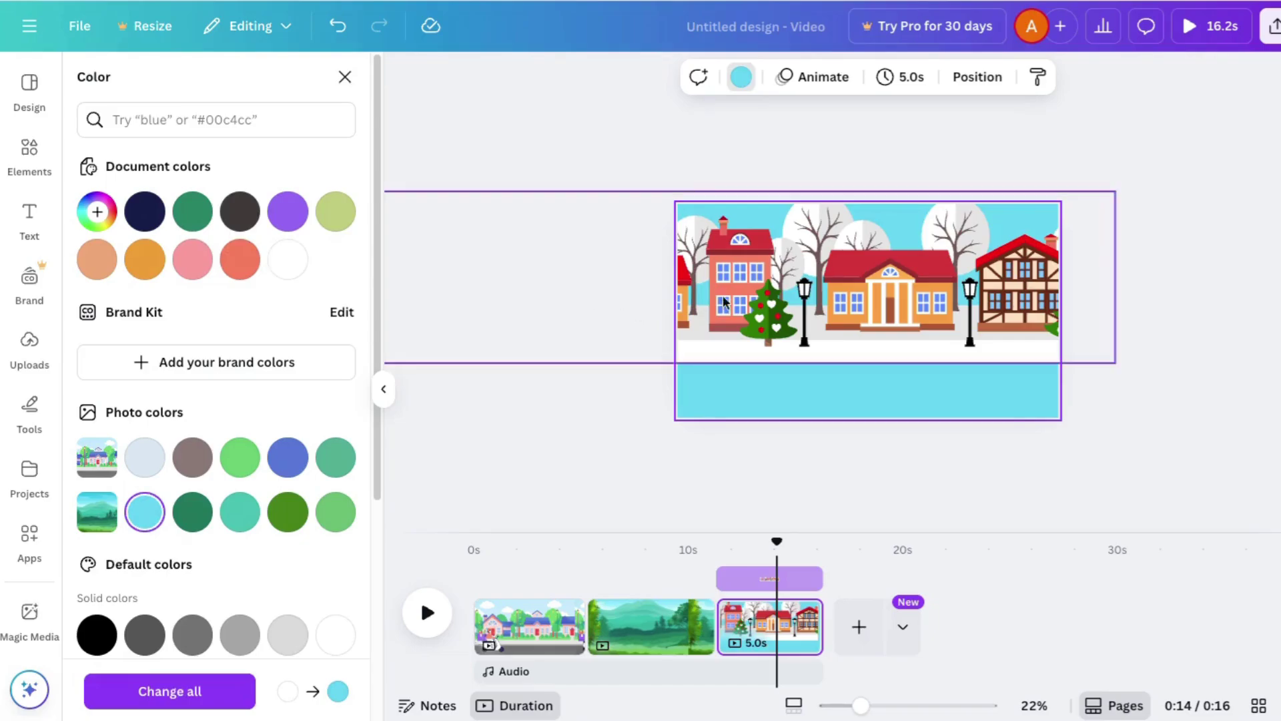
pyautogui.click(594, 374)
pyautogui.moveTo(609, 367); pyautogui.dragTo(831, 374)
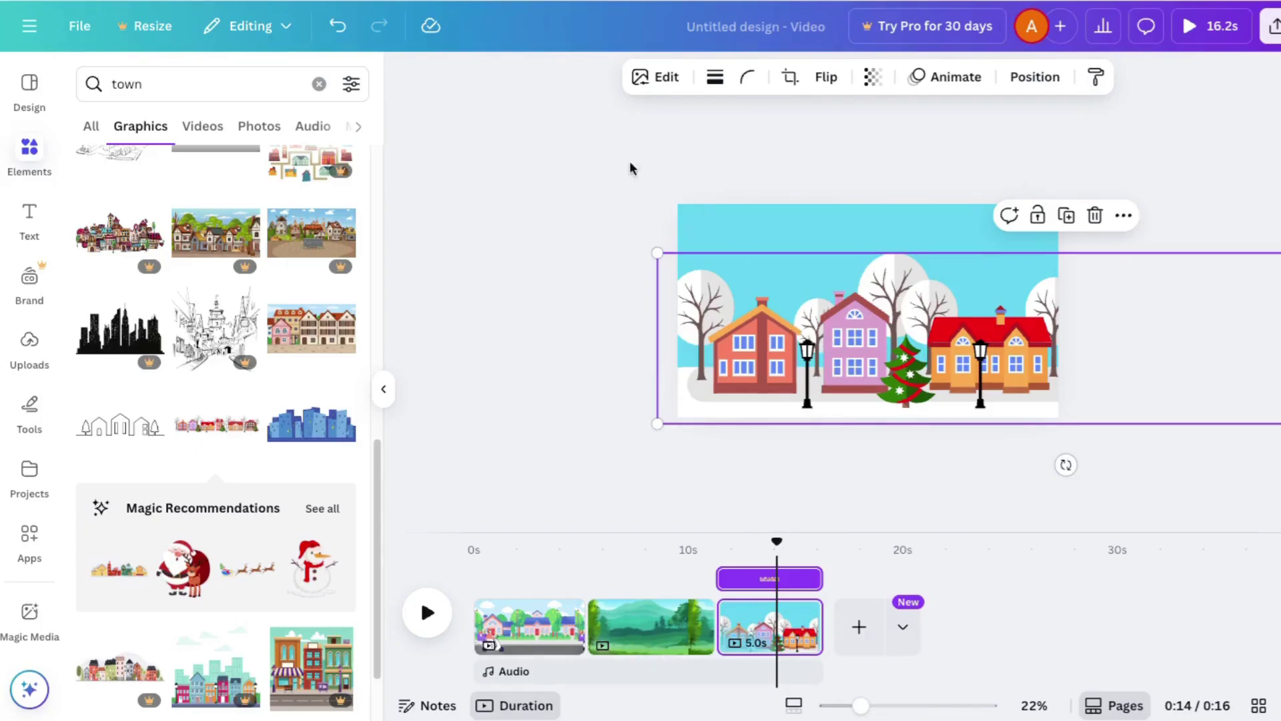
# - Search elements for 'santa' limited to animated graphics and browse the results
pyautogui.doubleClick(159, 88)
pyautogui.write('santa')
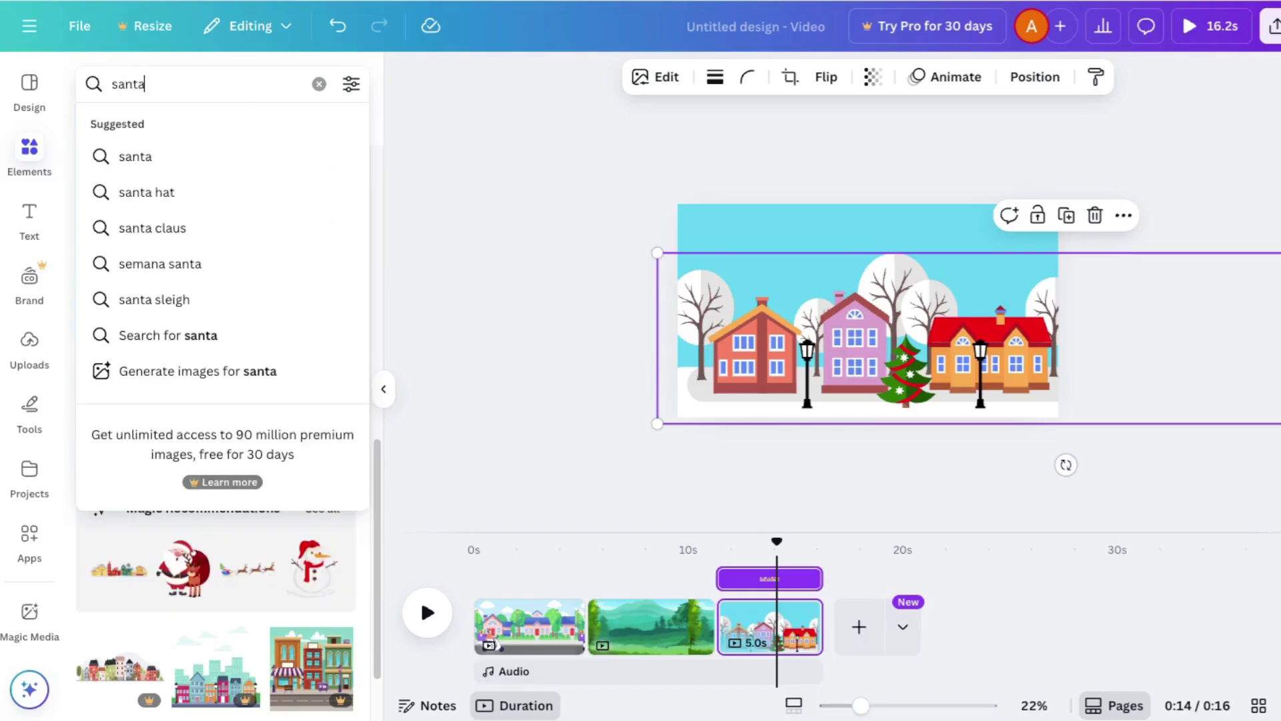
pyautogui.press('Return')
pyautogui.click(350, 86)
pyautogui.click(133, 429)
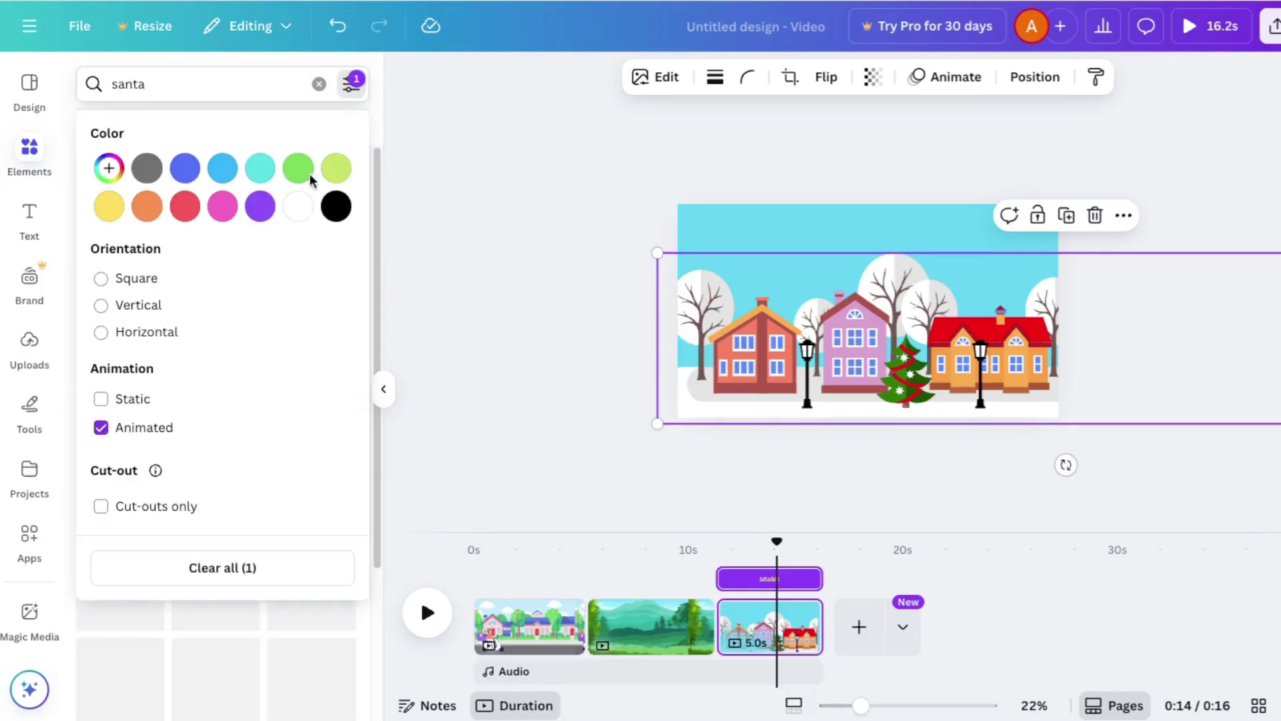
pyautogui.click(381, 293)
pyautogui.scroll(-10, 357, 321)
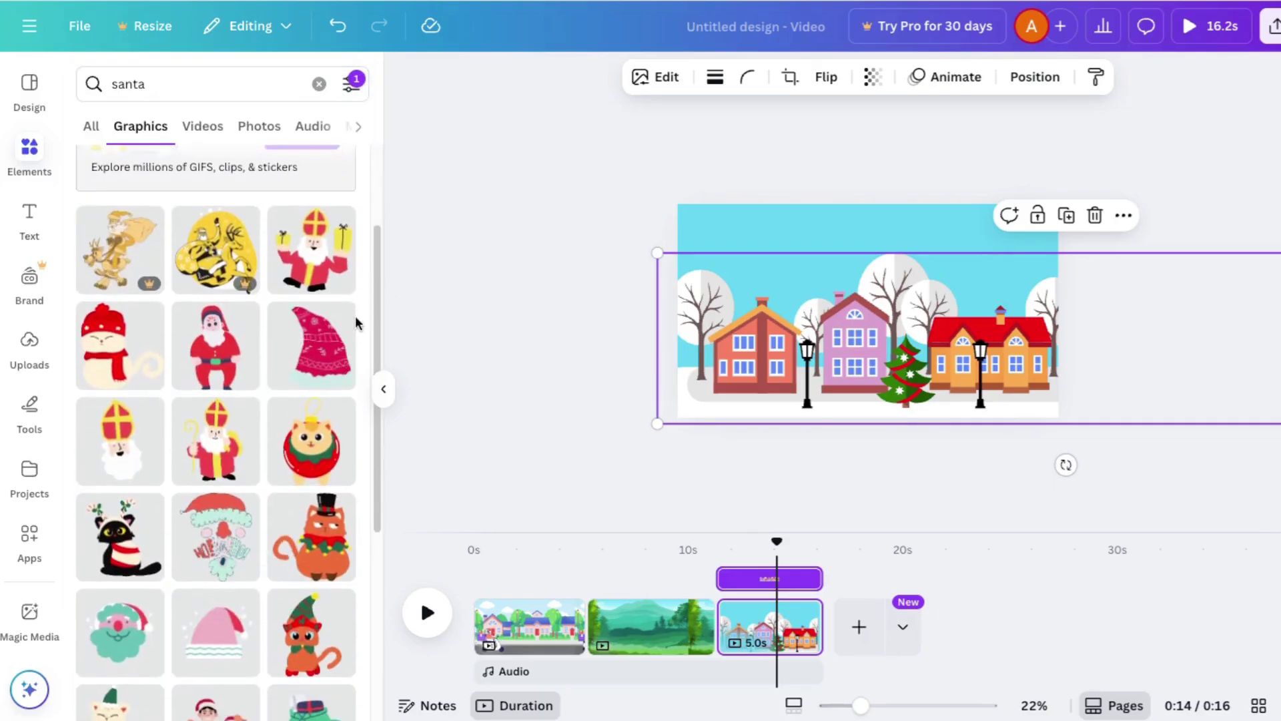
pyautogui.scroll(10, 357, 323)
# - Try the 'santa sleigh' and 'sleigh' searches, then clear the search terms
pyautogui.click(191, 84)
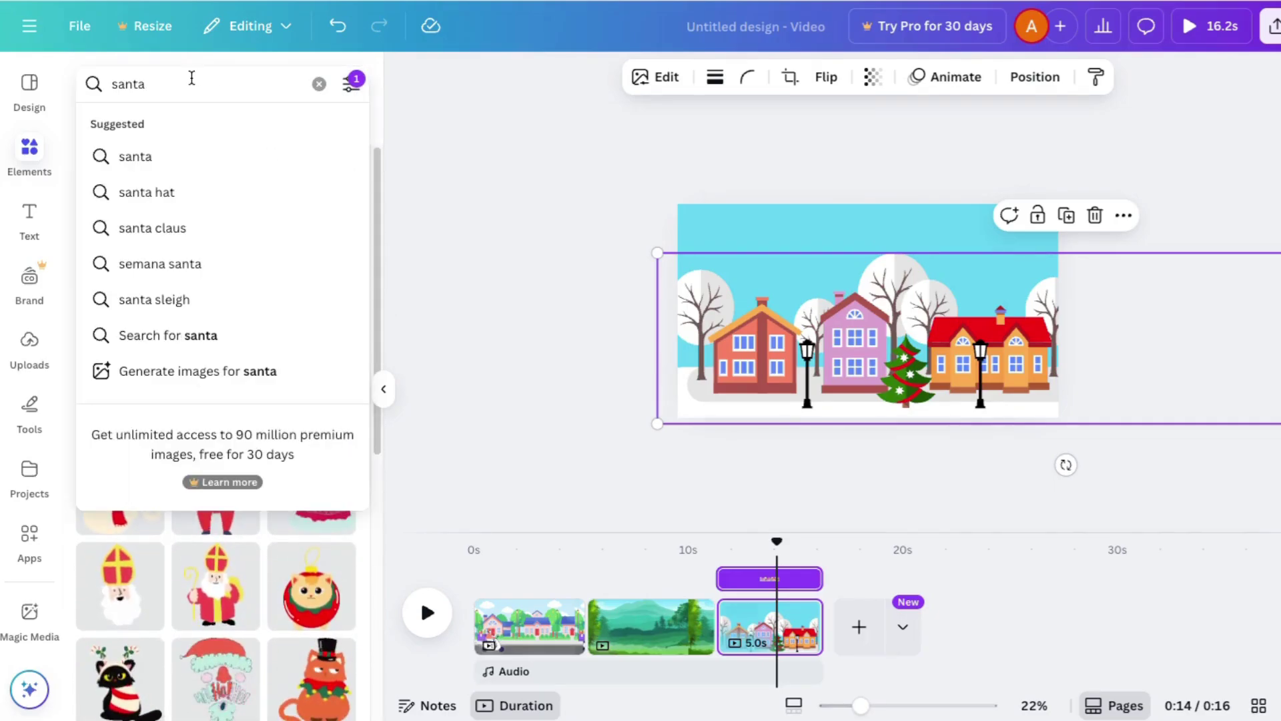
pyautogui.write('sleigh')
pyautogui.press('Return')
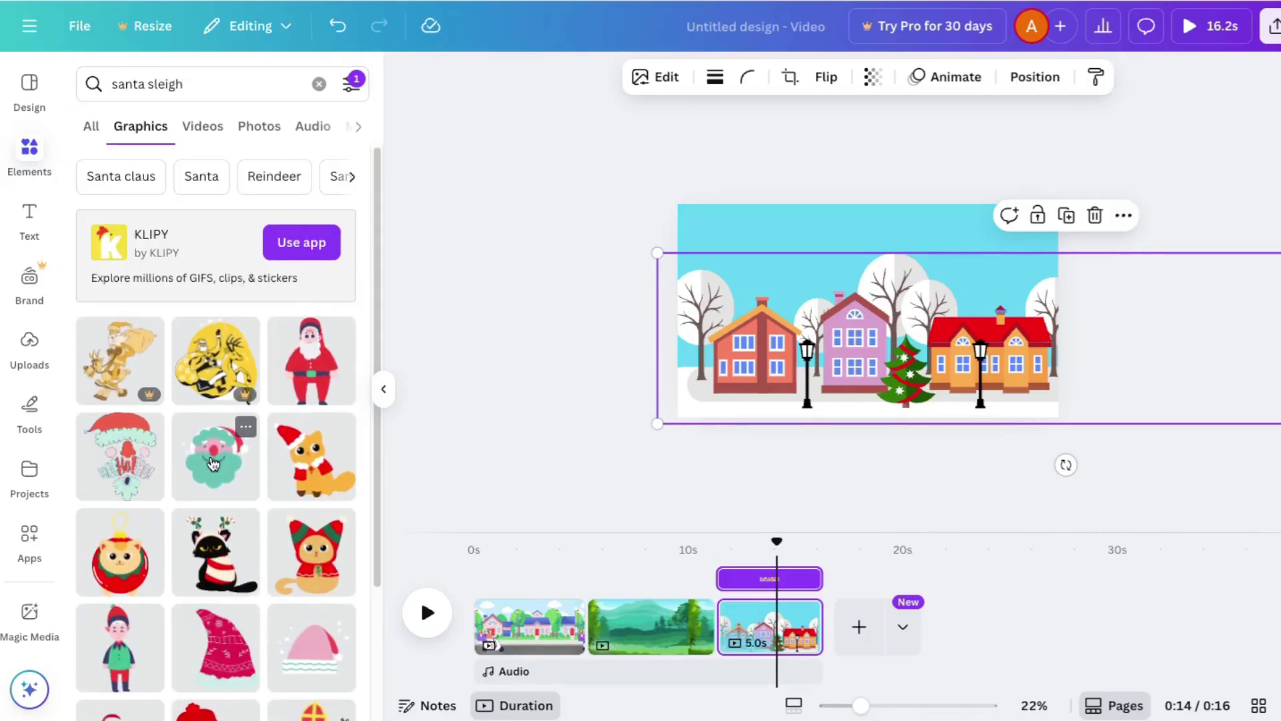
pyautogui.scroll(-3, 247, 458)
pyautogui.scroll(-5, 249, 461)
pyautogui.scroll(8, 250, 459)
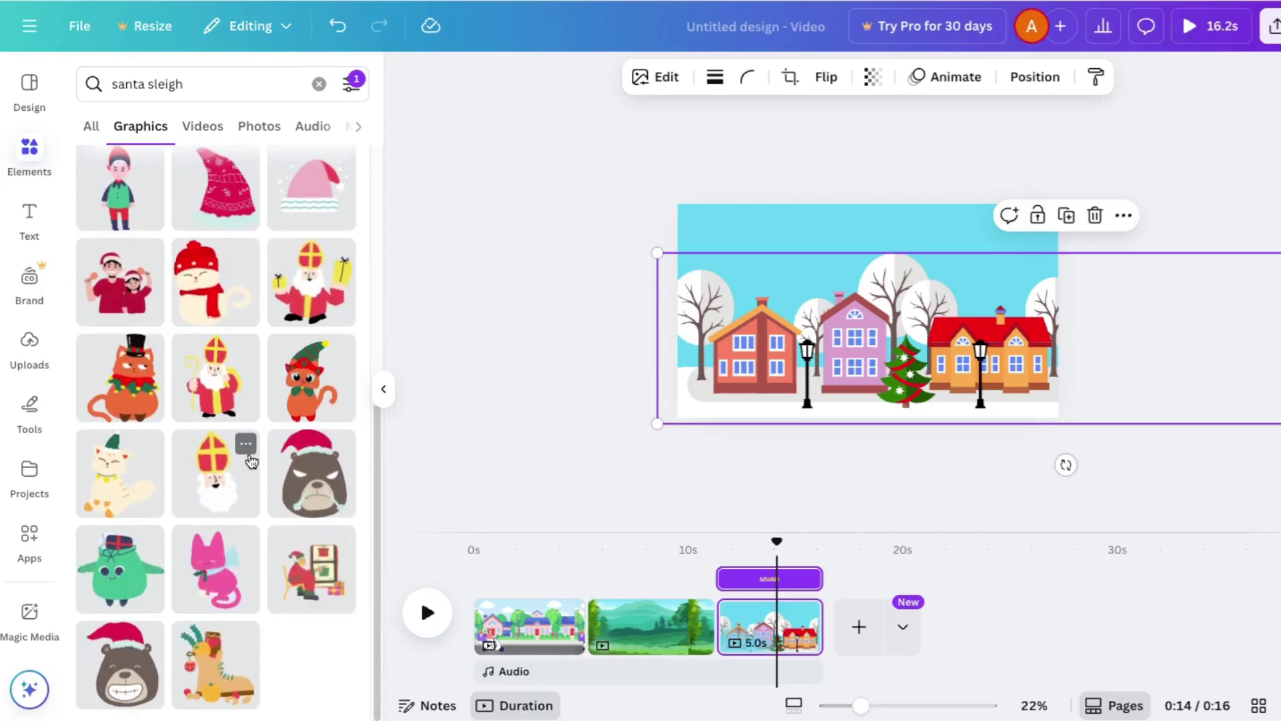
pyautogui.doubleClick(127, 83)
pyautogui.press('BackSpace')
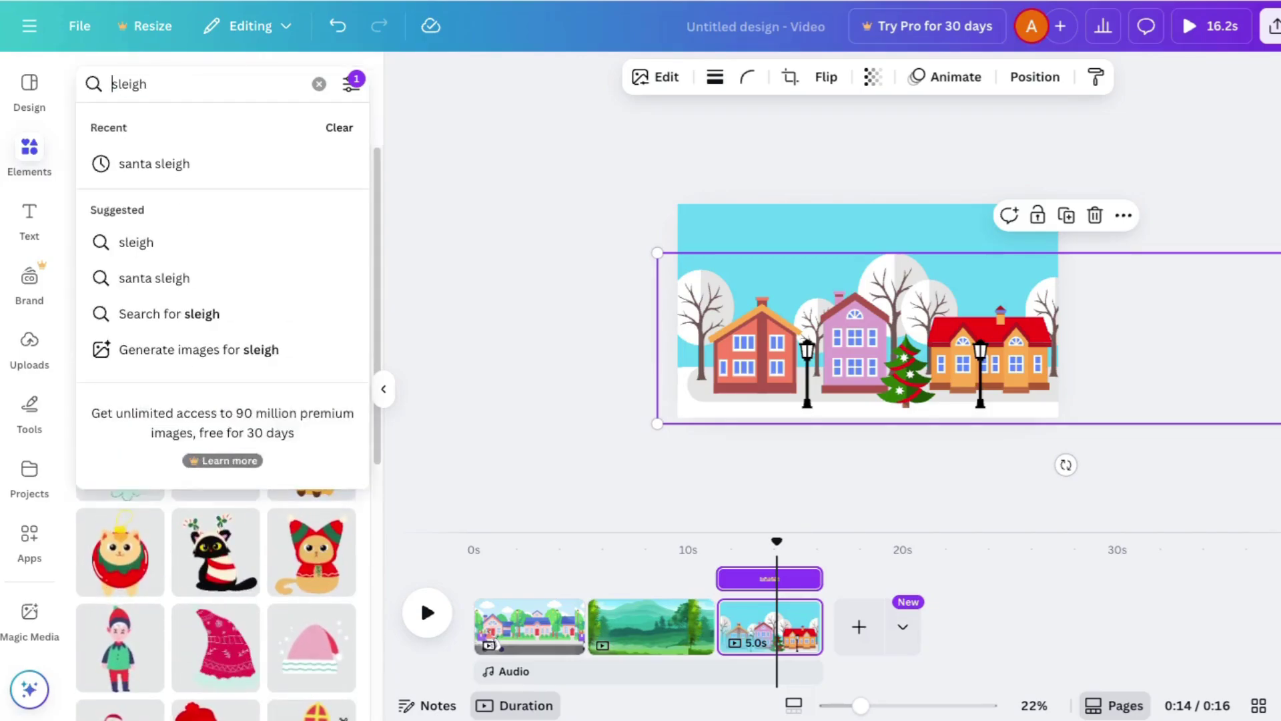
pyautogui.press('Return')
pyautogui.click(320, 85)
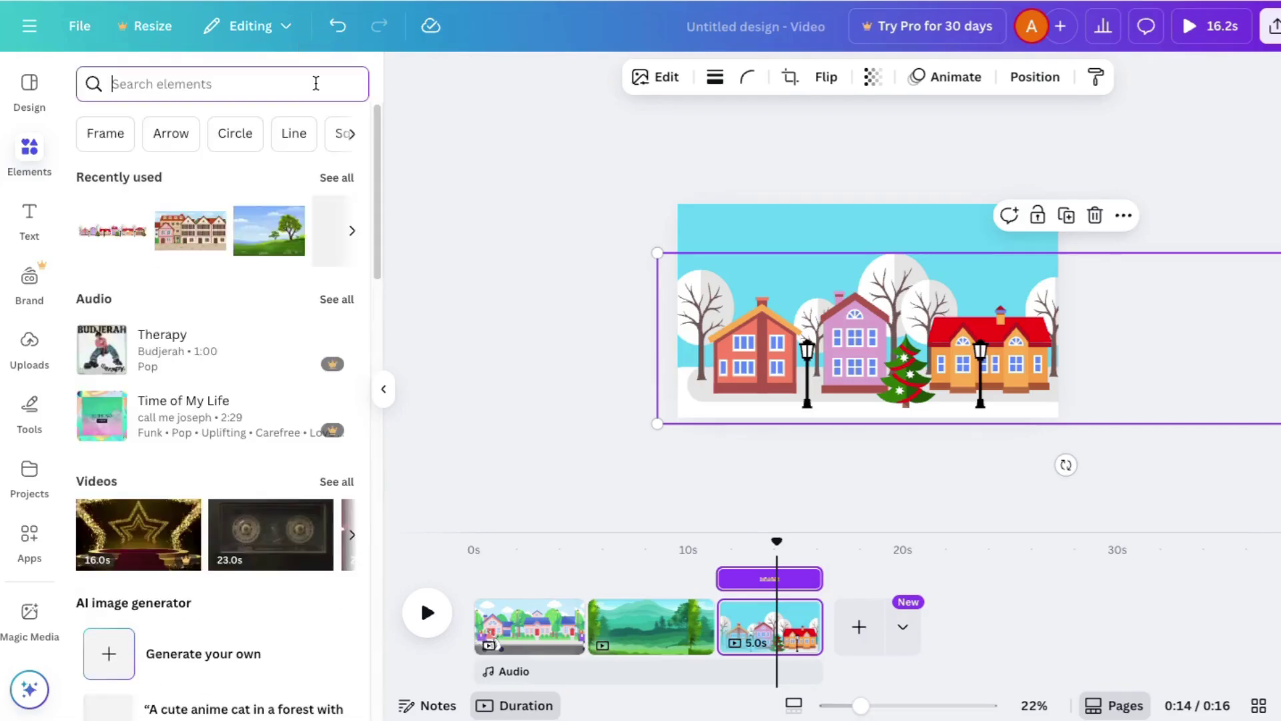
# - Search graphics for 'car' and add the yellow taxi to the winter scene
pyautogui.click(129, 85)
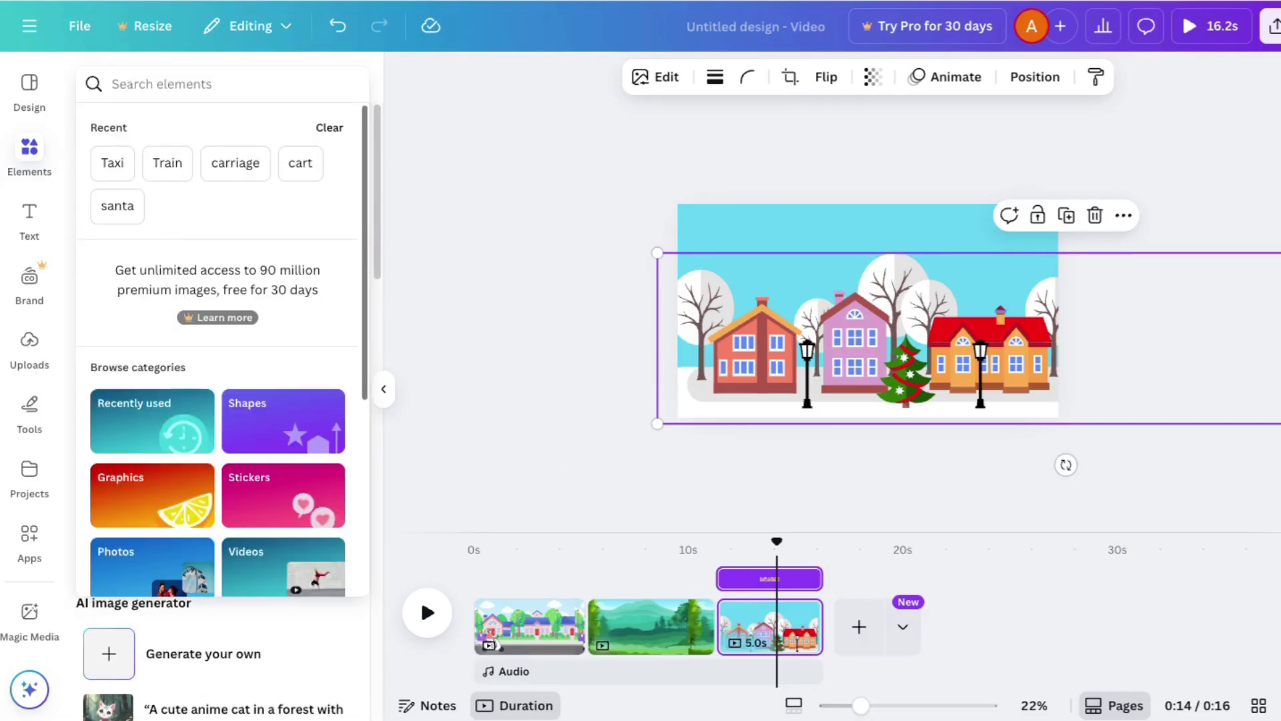
pyautogui.press('Return')
pyautogui.click(348, 84)
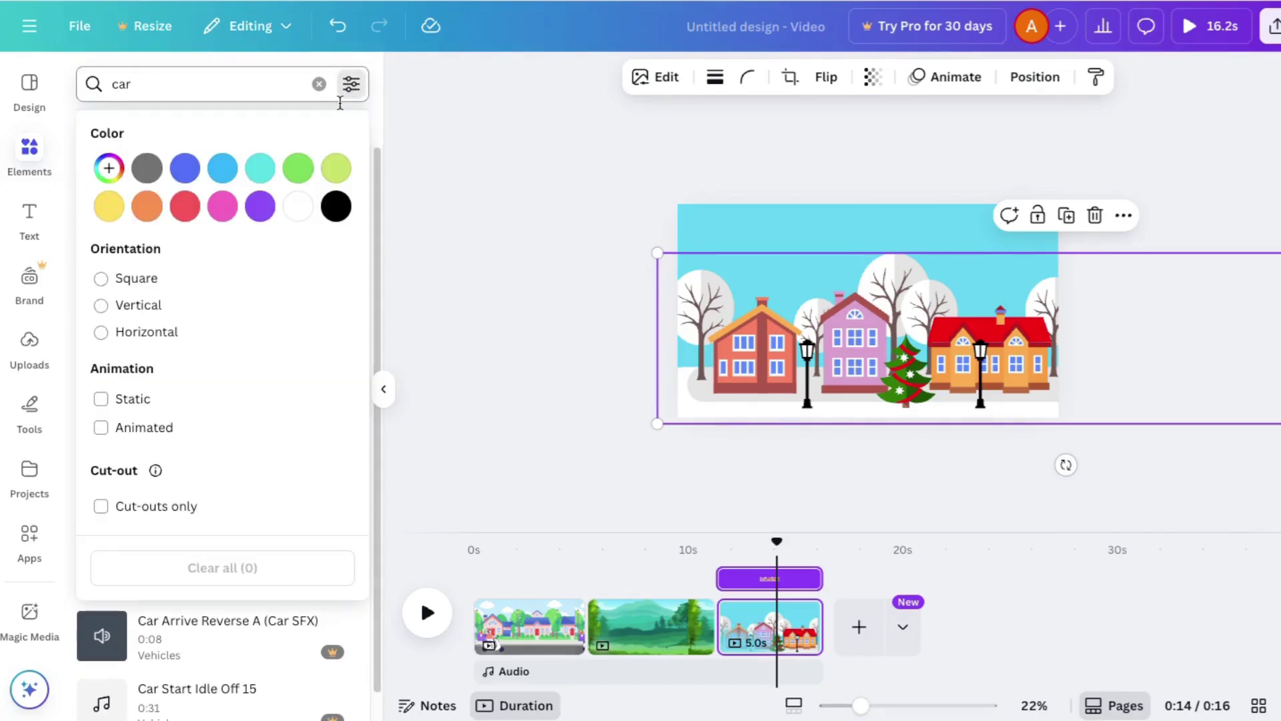
pyautogui.click(373, 286)
pyautogui.click(335, 217)
pyautogui.scroll(-5, 103, 450)
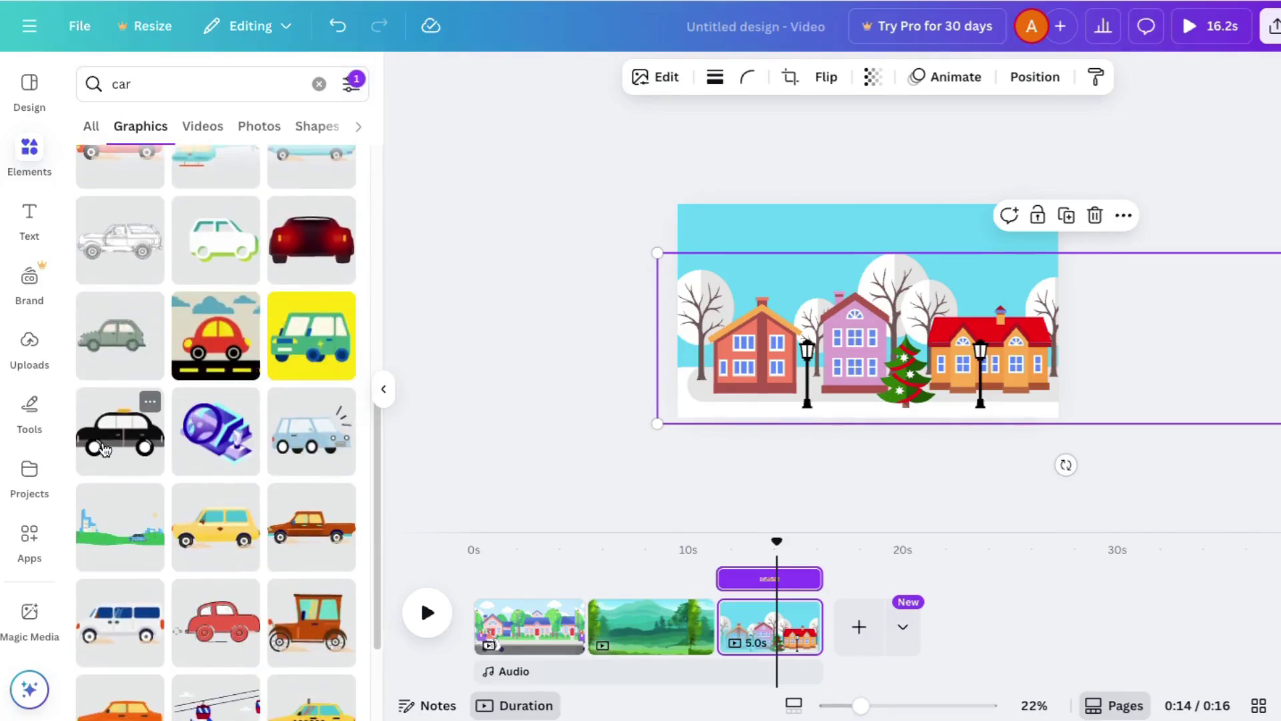
pyautogui.scroll(-1, 104, 450)
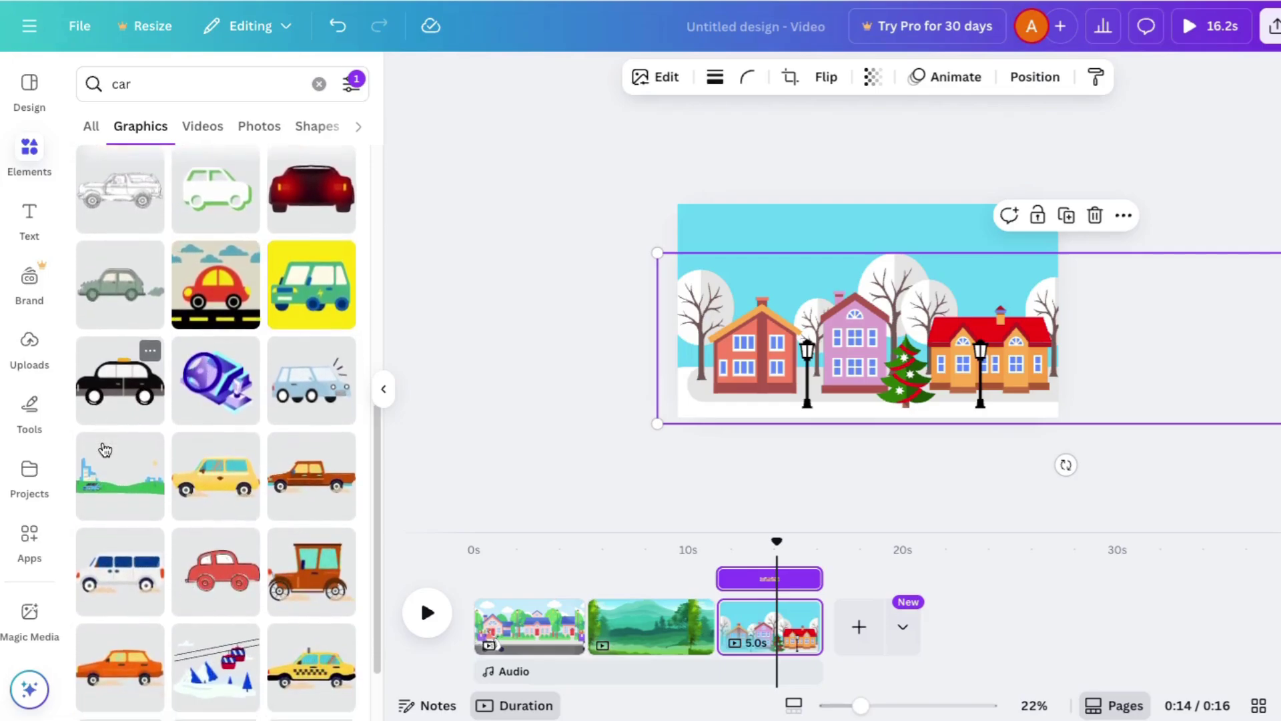
pyautogui.click(319, 679)
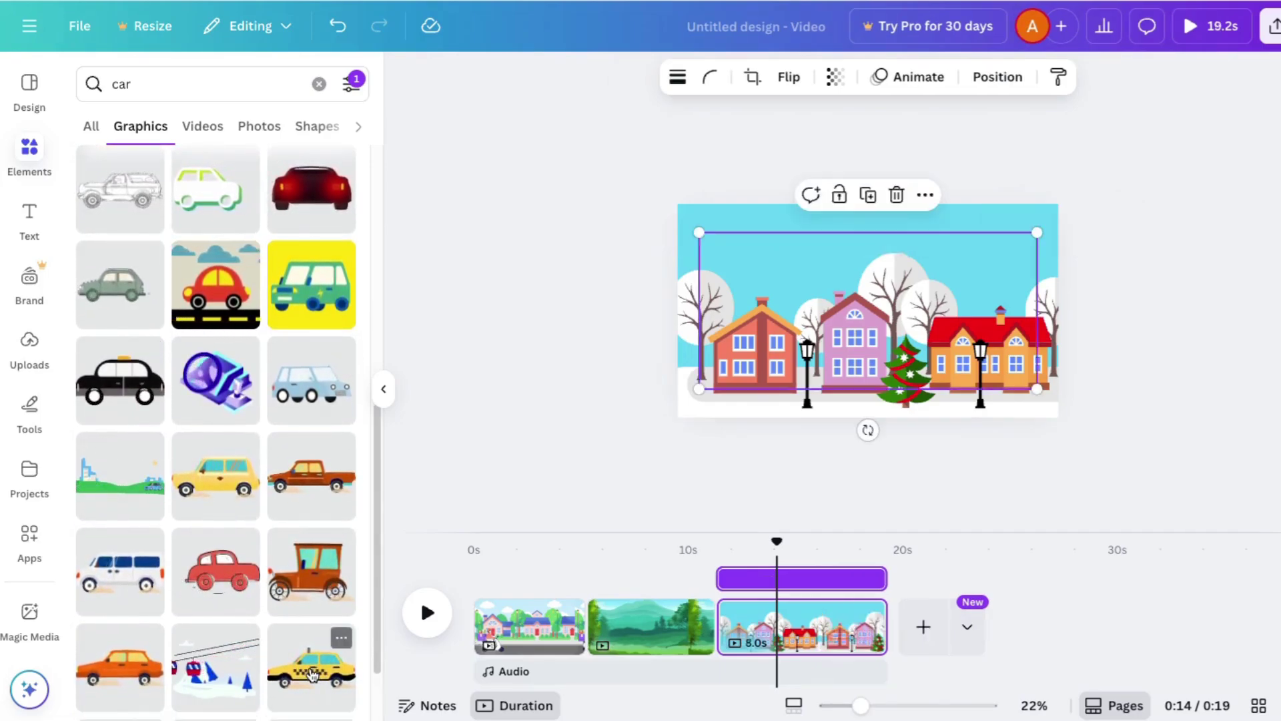
# - Flip the taxi horizontally and shrink it into the scene's lower left
pyautogui.click(789, 78)
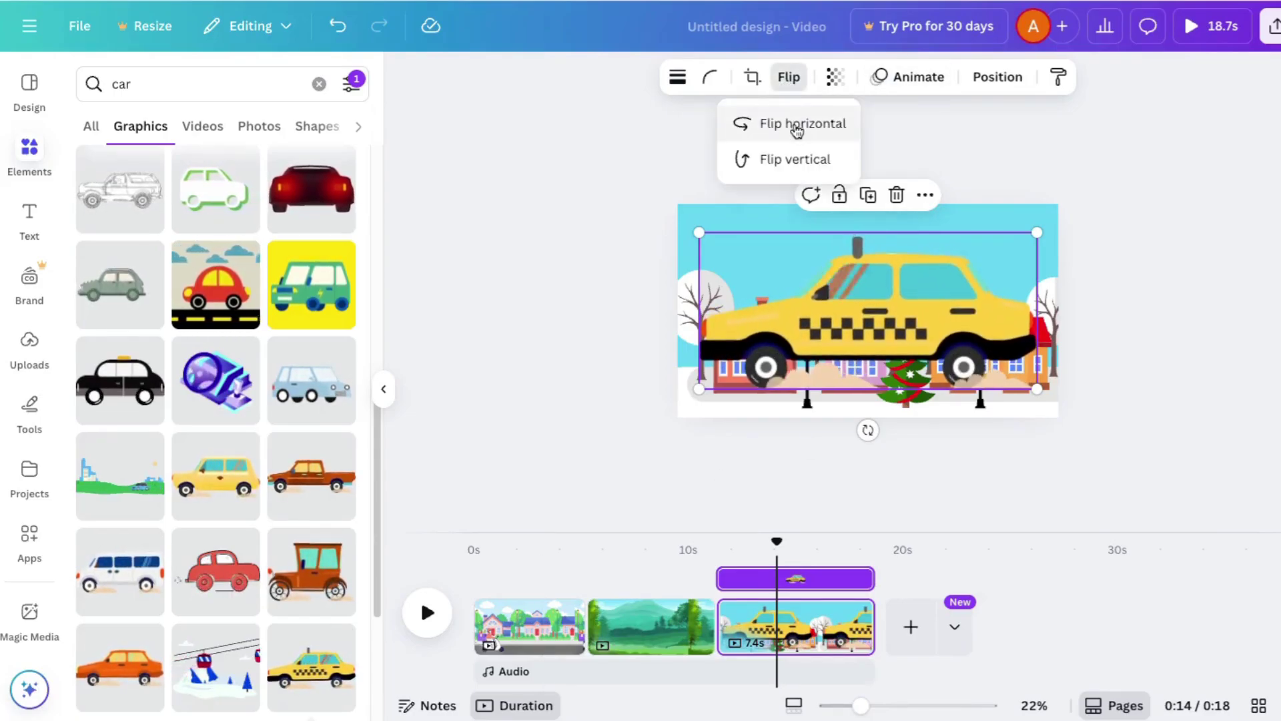
pyautogui.click(803, 124)
pyautogui.moveTo(1040, 232); pyautogui.dragTo(739, 398)
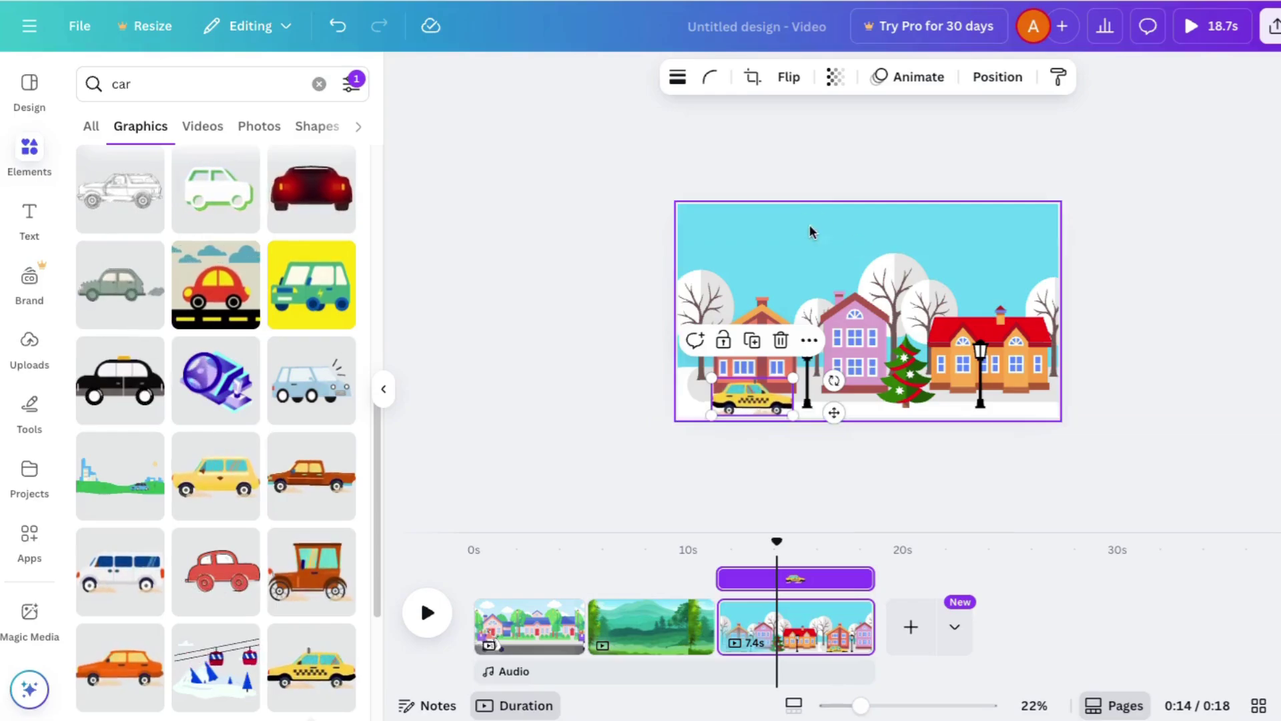
# - Record a custom motion path sliding the winter-town scene leftward, then preview it
pyautogui.click(870, 342)
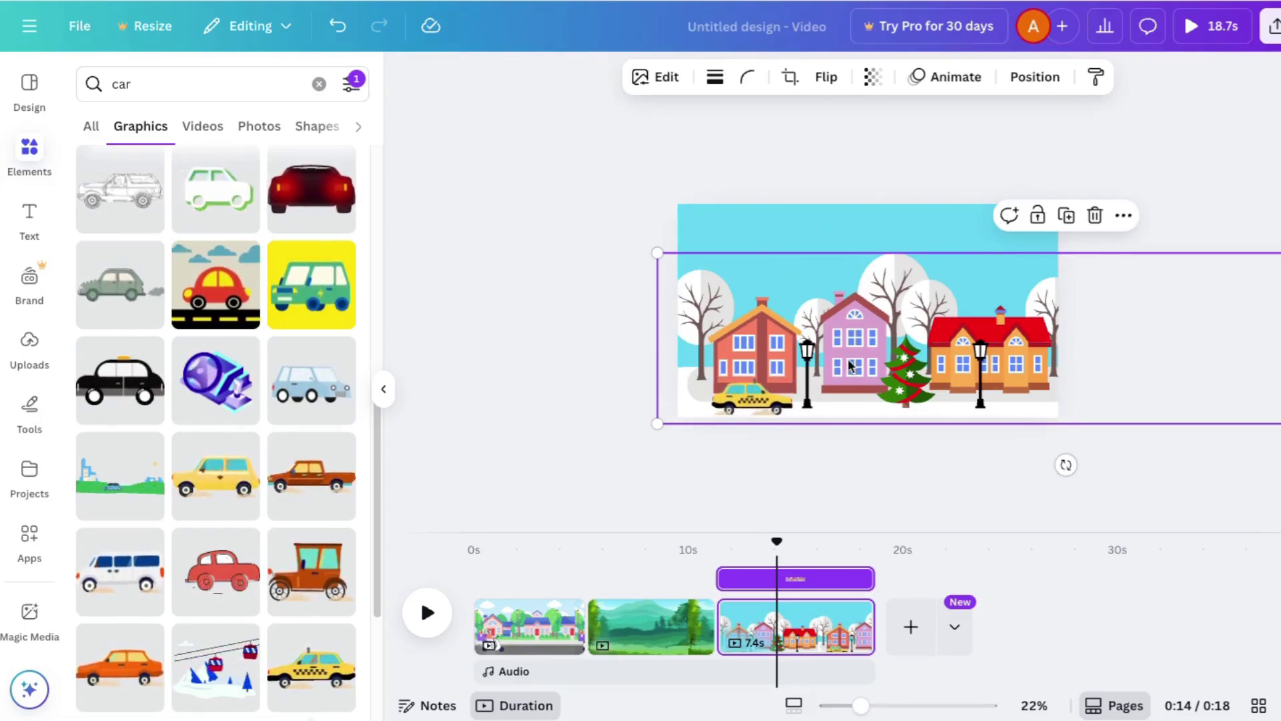
pyautogui.click(951, 79)
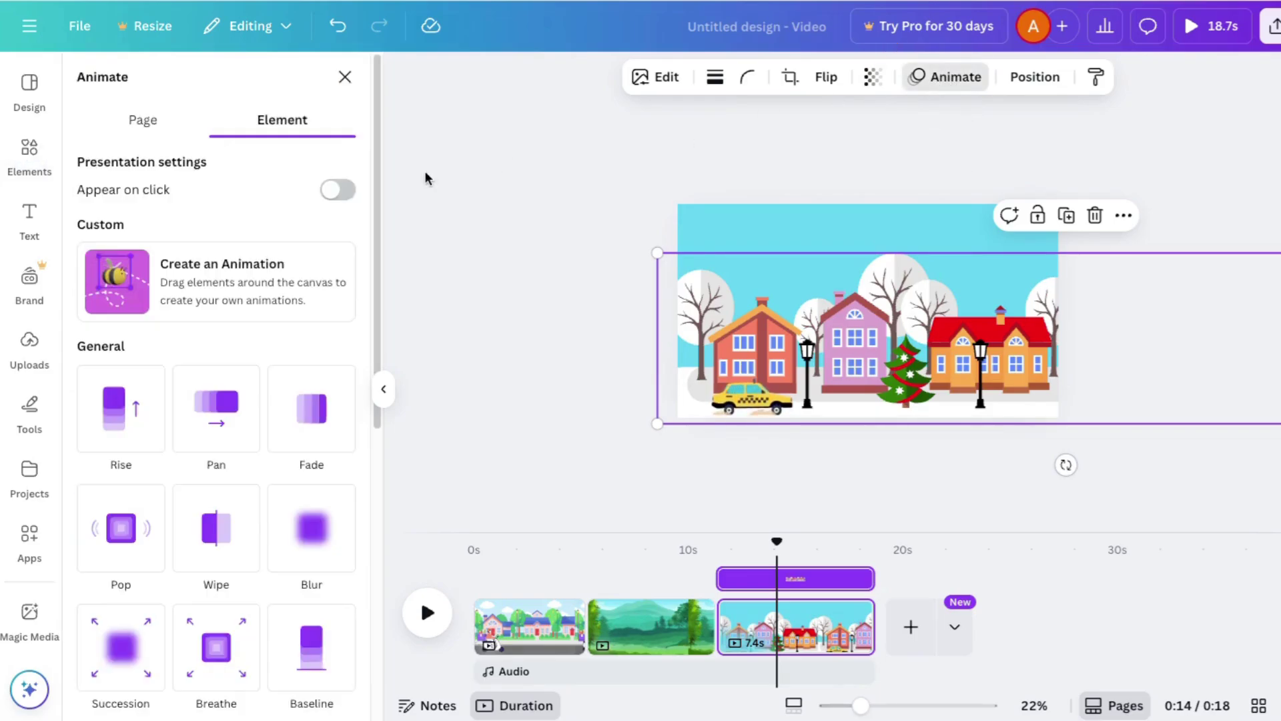
pyautogui.click(219, 273)
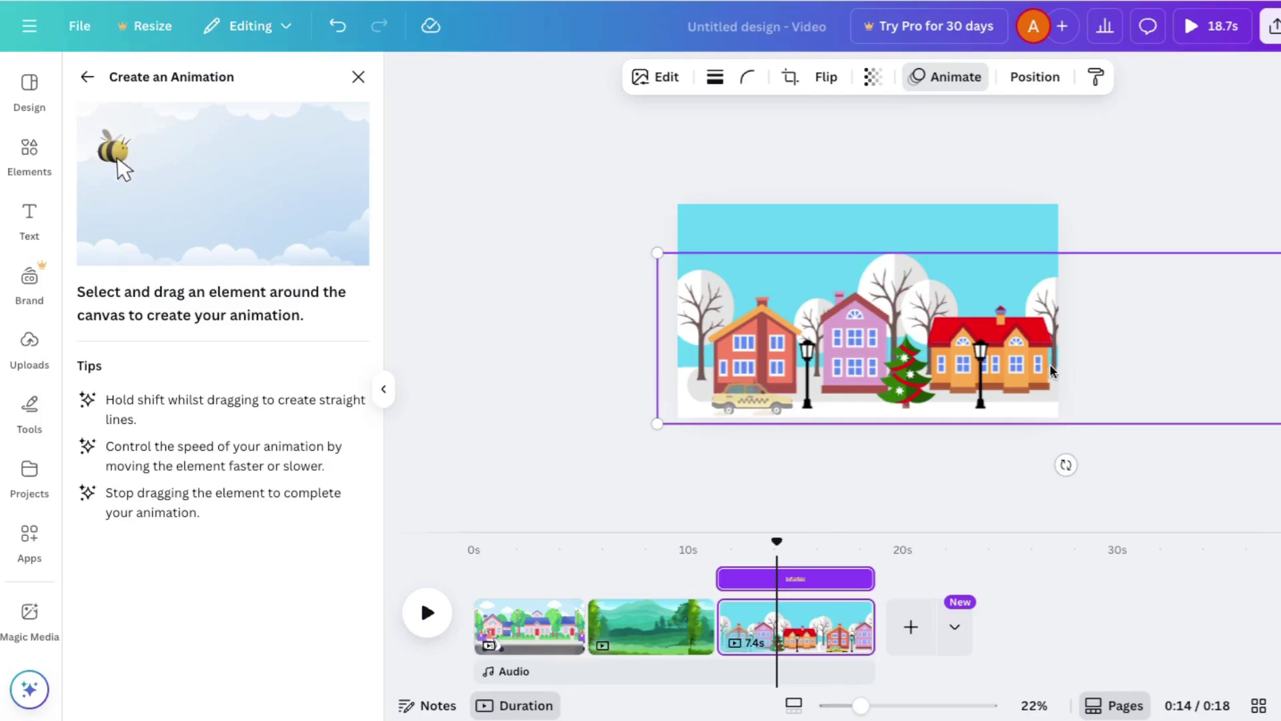
pyautogui.moveTo(1050, 368)
pyautogui.mouseDown()
pyautogui.moveTo(883, 353)
pyautogui.moveTo(830, 366)
pyautogui.moveTo(549, 358)
pyautogui.mouseUp()
pyautogui.moveTo(776, 542); pyautogui.dragTo(720, 544)
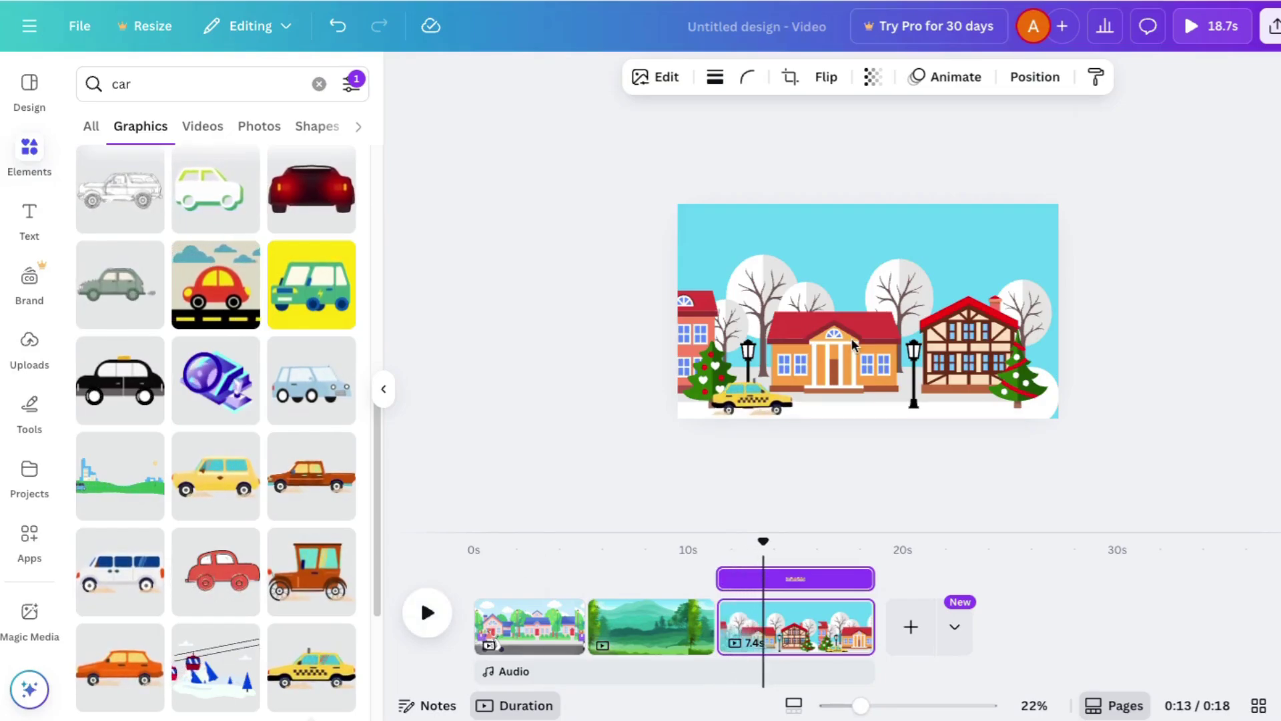
pyautogui.moveTo(852, 337); pyautogui.dragTo(953, 367)
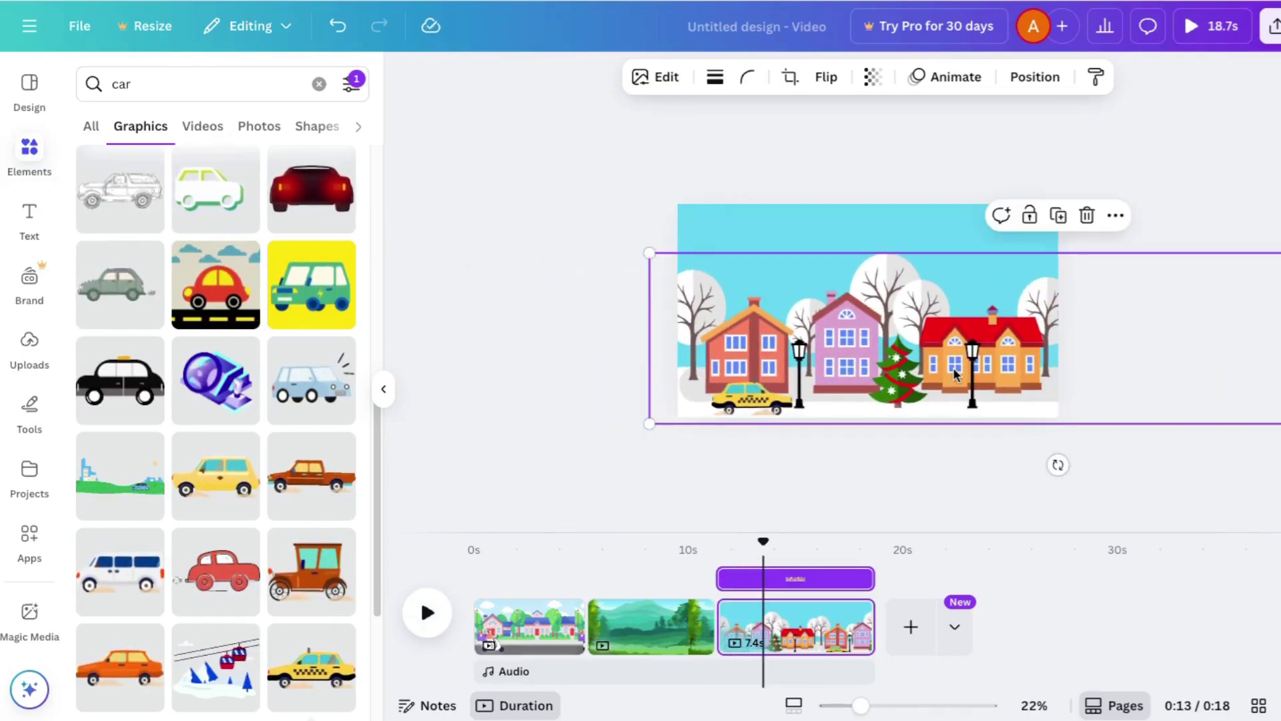
# - Redraw the scene's leftward motion path with lower speed and Steady movement style, then finish
pyautogui.click(955, 78)
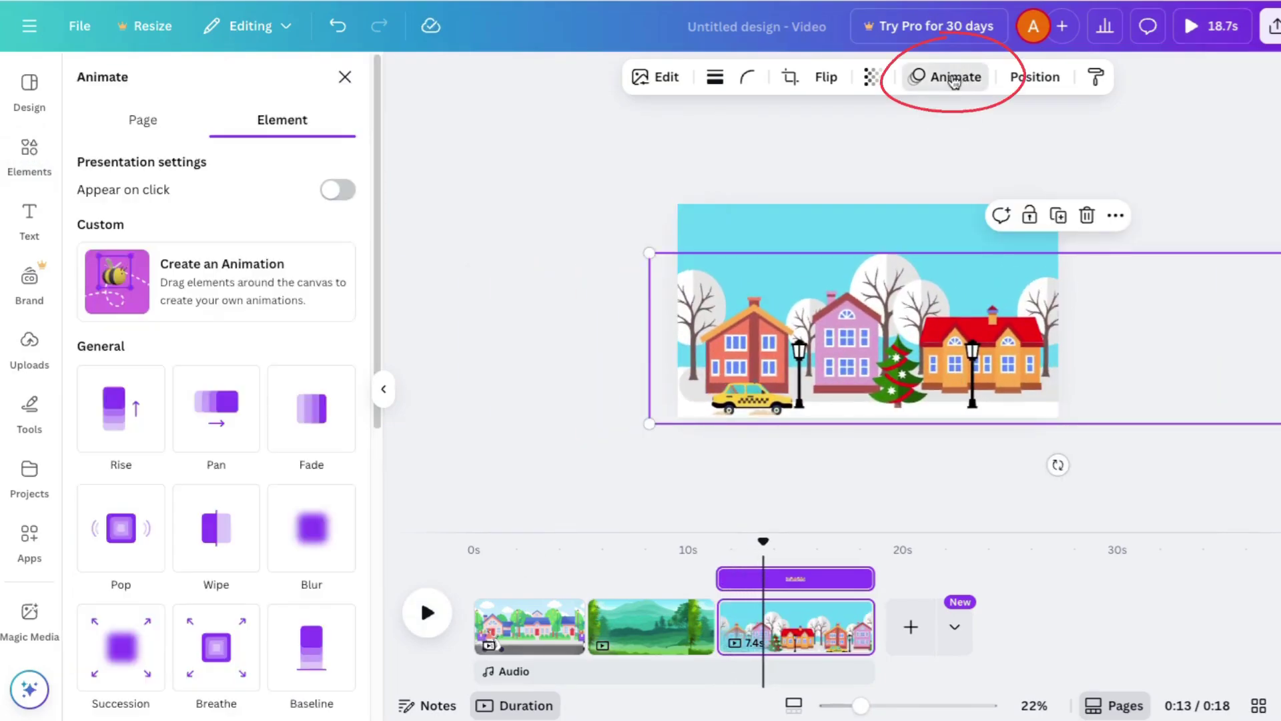
pyautogui.click(183, 294)
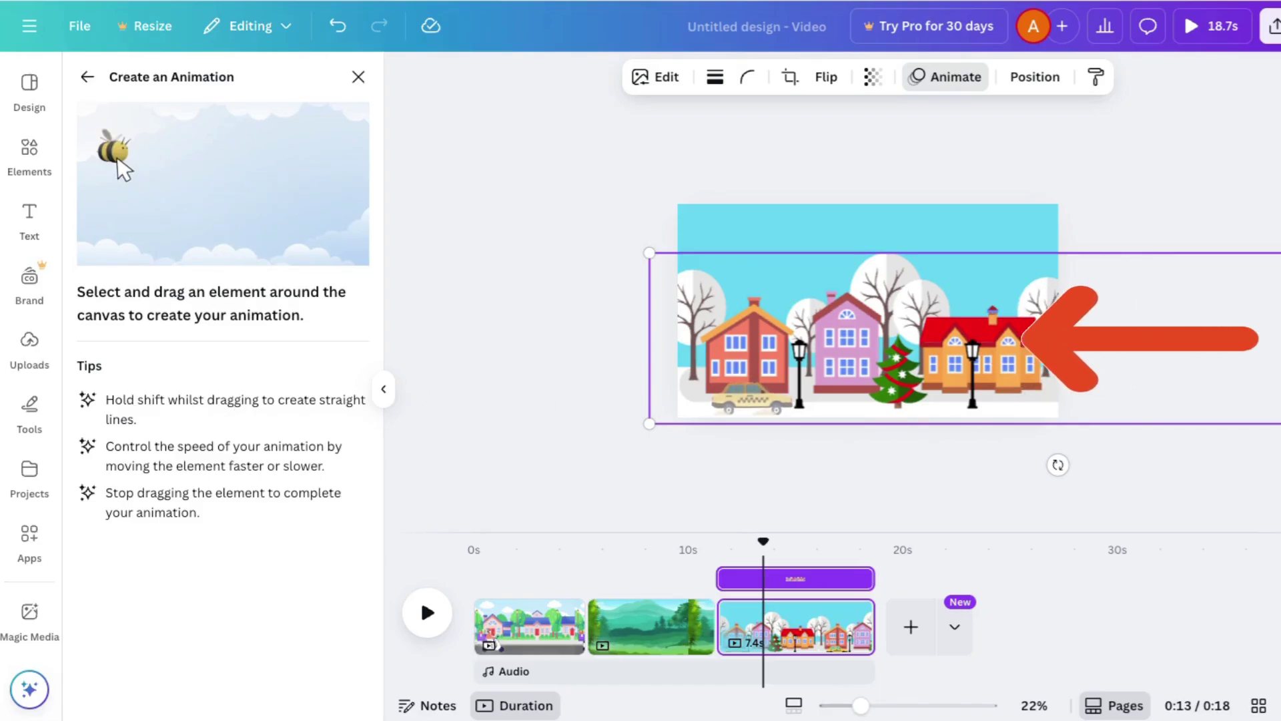
pyautogui.moveTo(1028, 339); pyautogui.dragTo(623, 330)
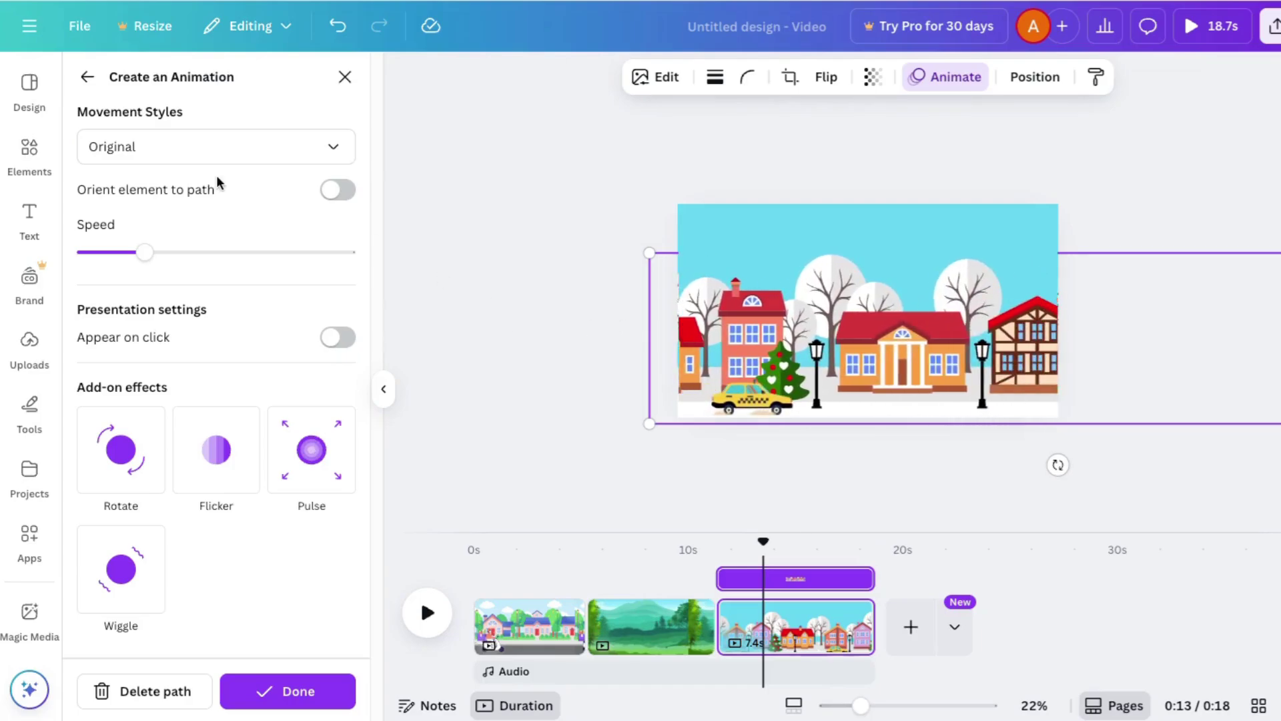
pyautogui.moveTo(144, 252); pyautogui.dragTo(120, 252)
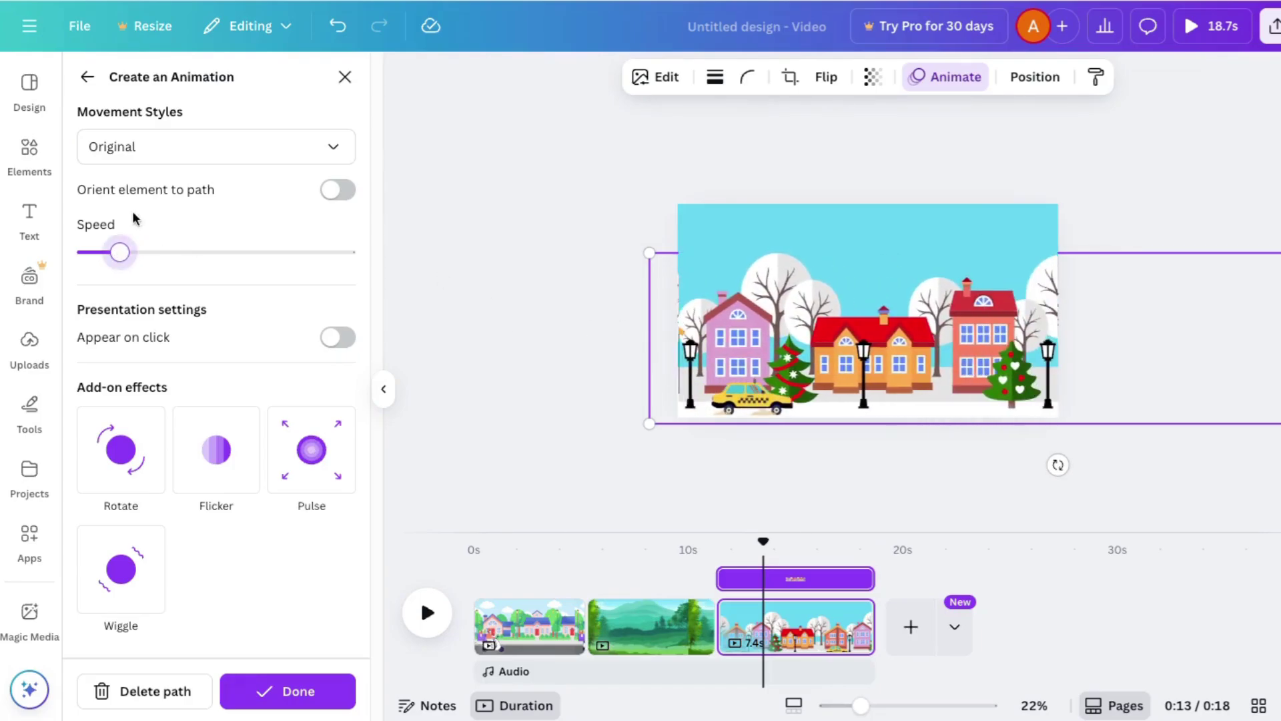
pyautogui.click(149, 148)
pyautogui.click(119, 230)
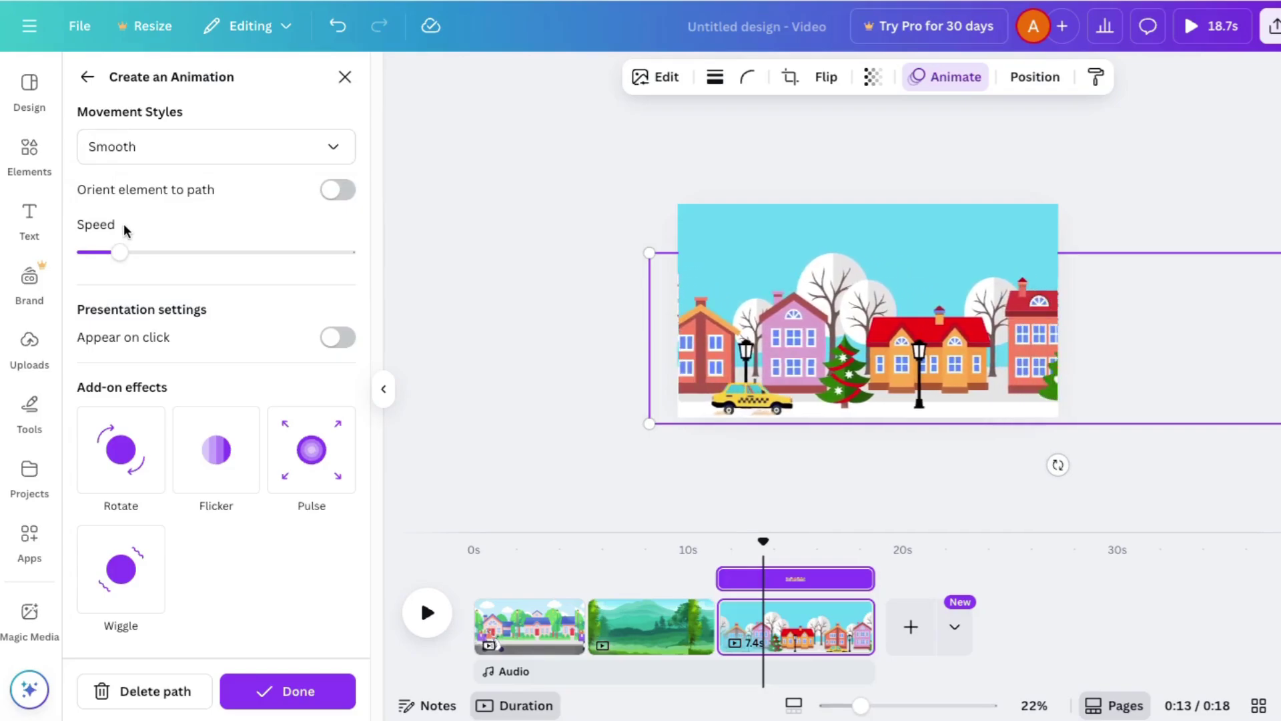
pyautogui.click(160, 146)
pyautogui.click(115, 269)
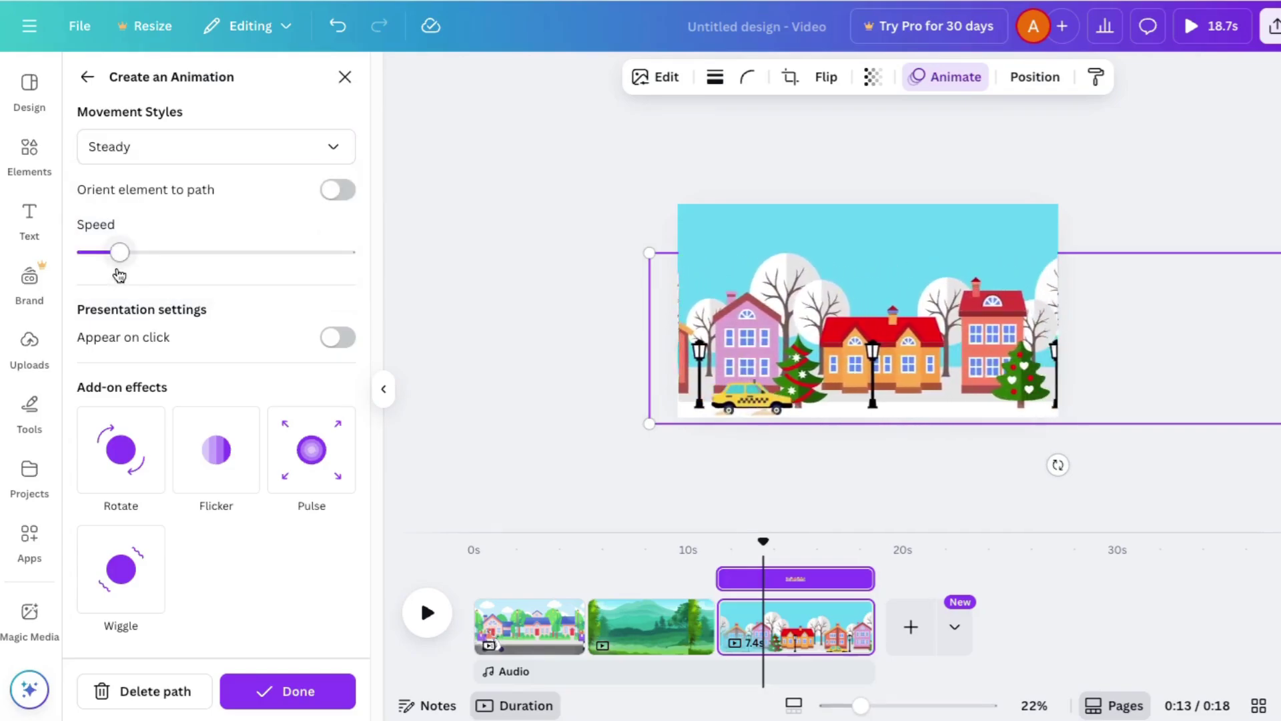
pyautogui.click(305, 692)
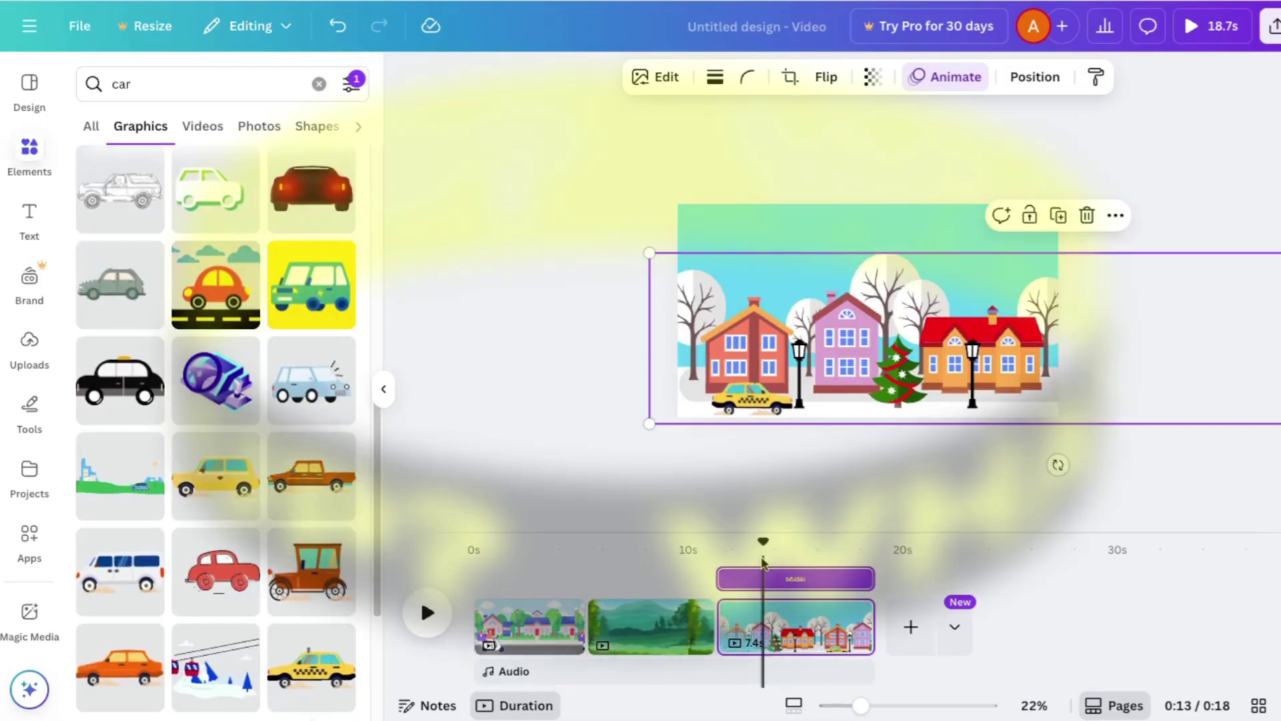
pyautogui.moveTo(763, 562); pyautogui.dragTo(721, 562)
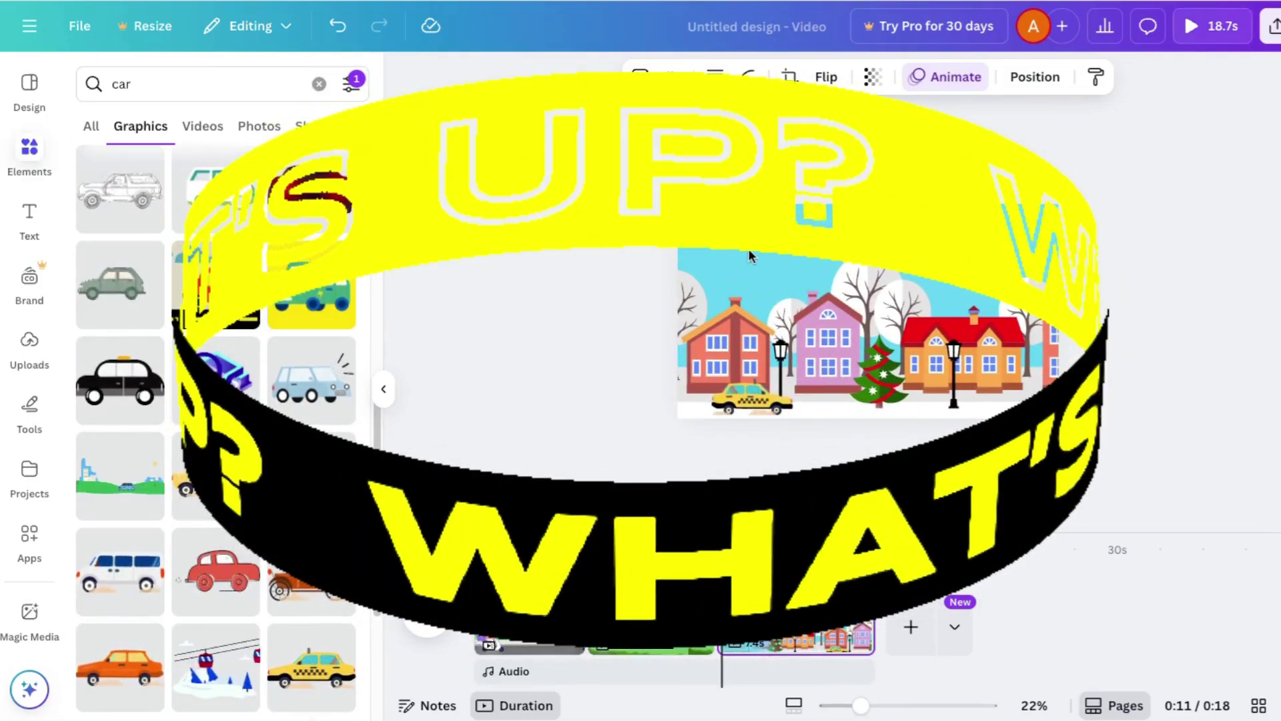
# - Search for 'clouds' with the Animated filter turned off
pyautogui.click(131, 78)
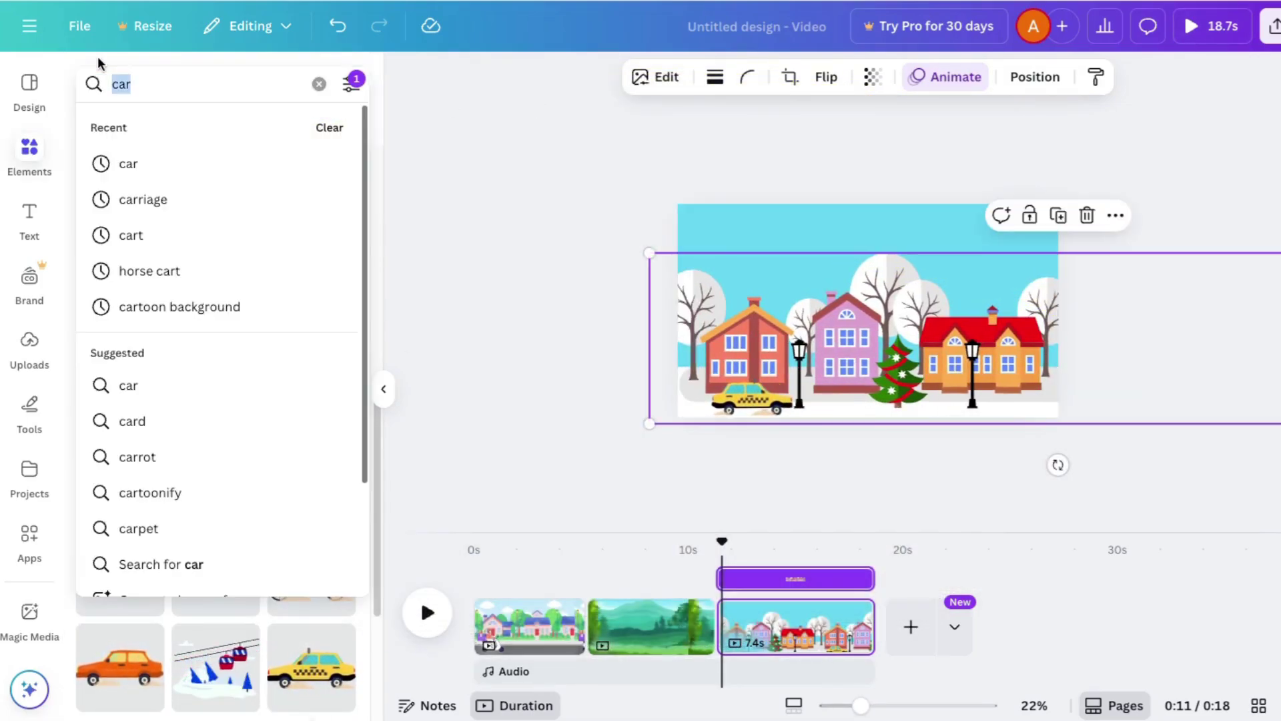
pyautogui.write('clouds')
pyautogui.press('Return')
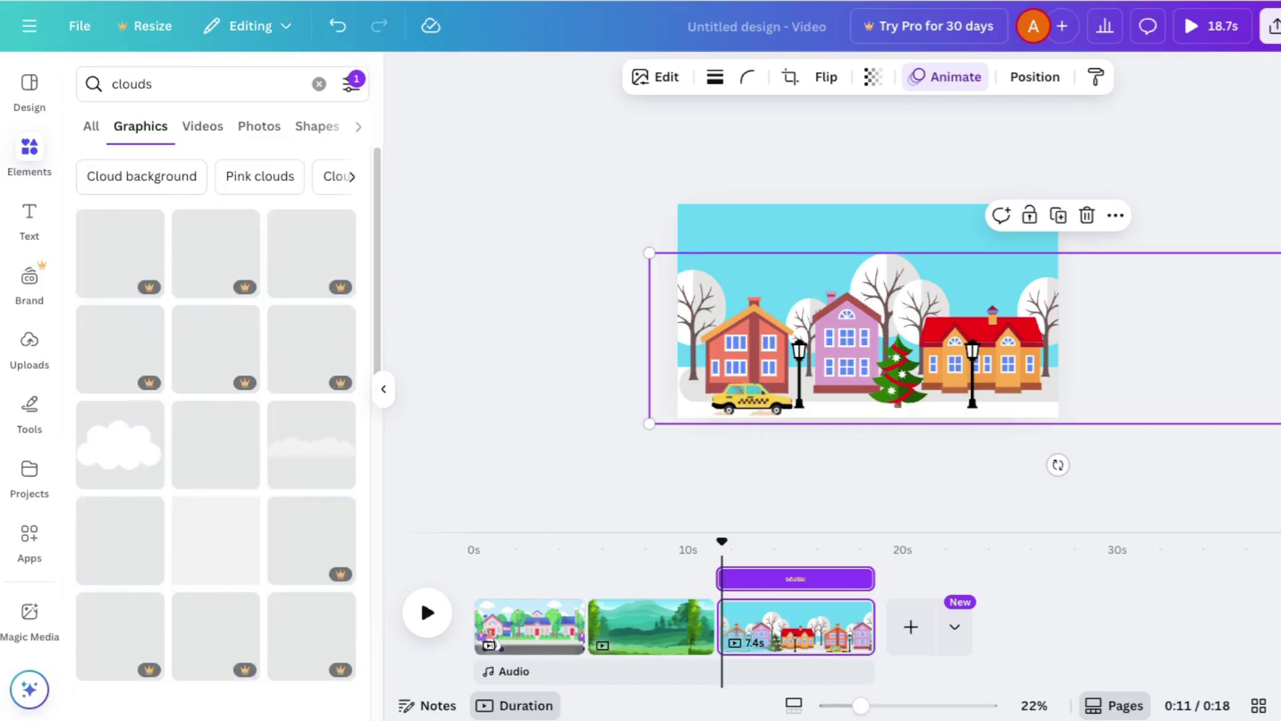
pyautogui.click(351, 83)
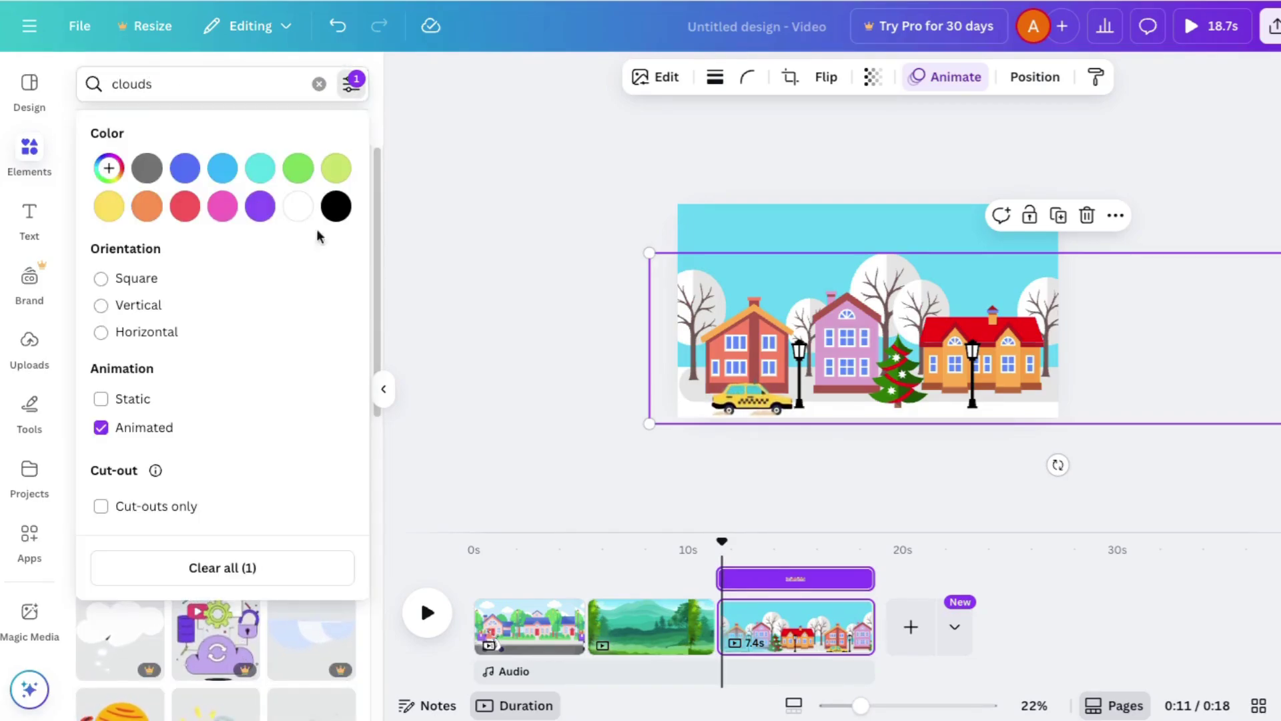
pyautogui.click(120, 432)
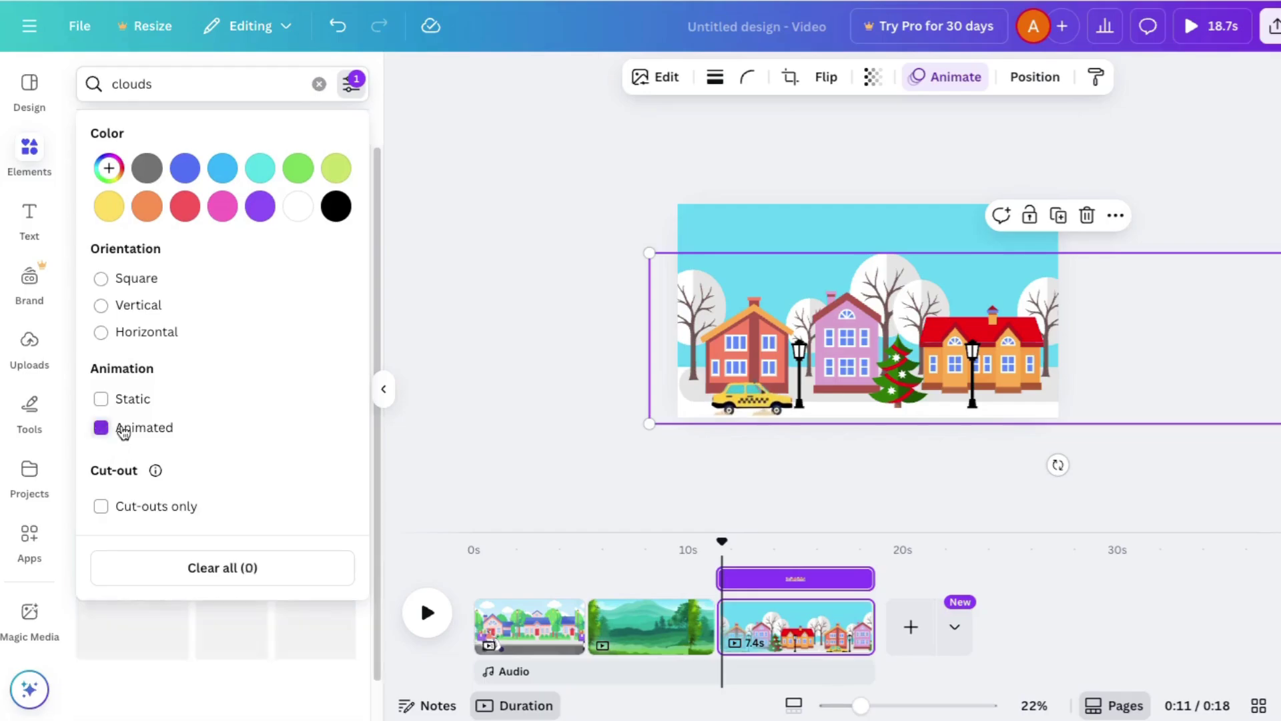
pyautogui.click(377, 349)
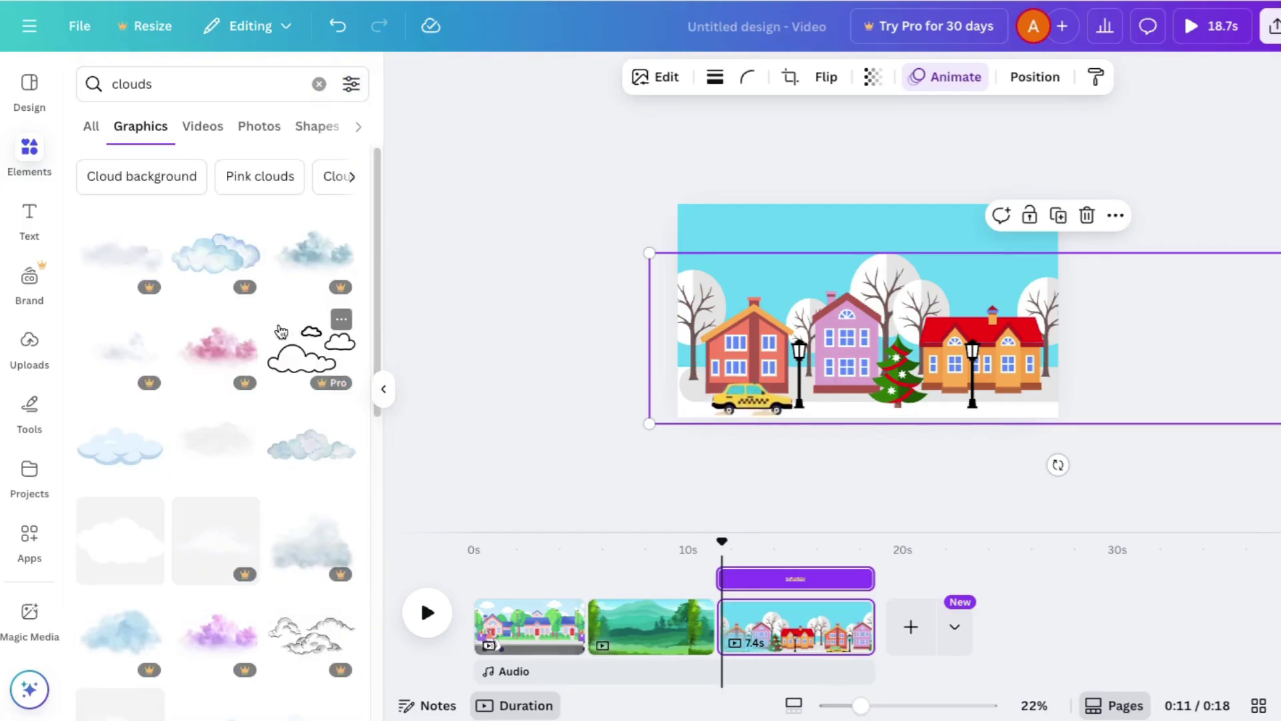
# - Place a soft blue cloud at the sky's top-left and a duplicate at the top-right
pyautogui.click(125, 446)
pyautogui.moveTo(849, 321); pyautogui.dragTo(738, 229)
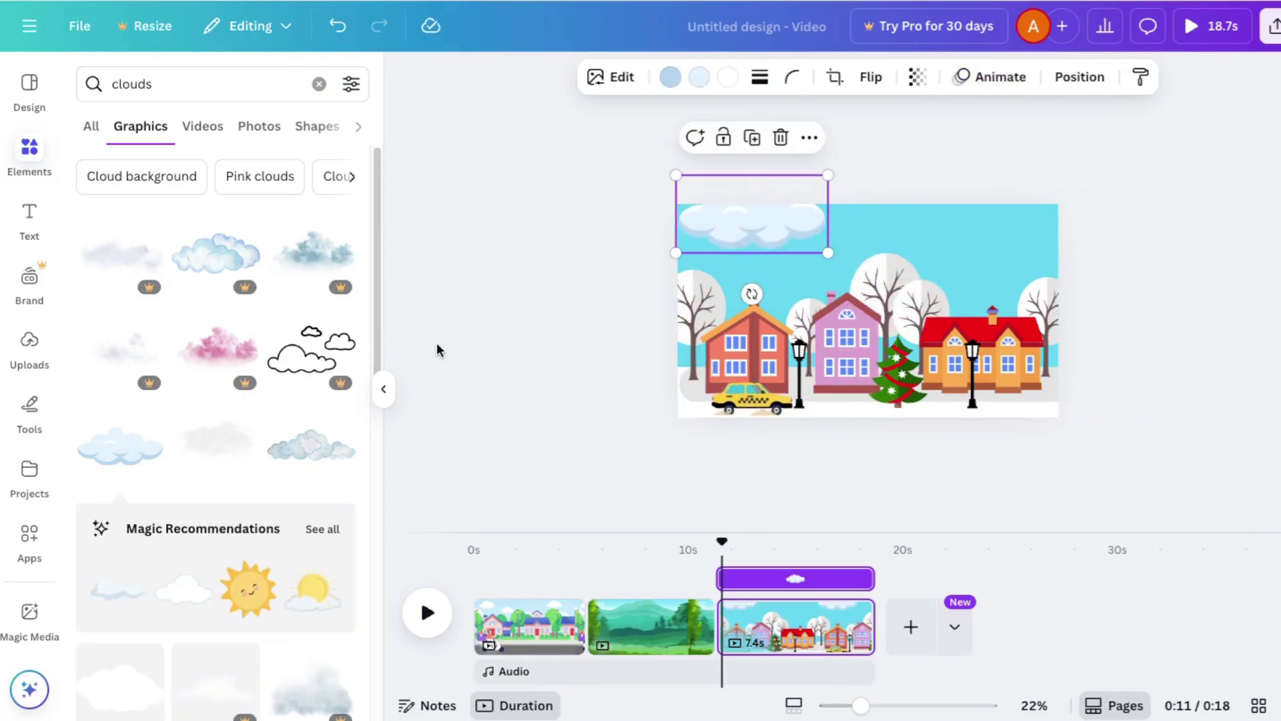
pyautogui.rightClick(756, 218)
pyautogui.click(810, 324)
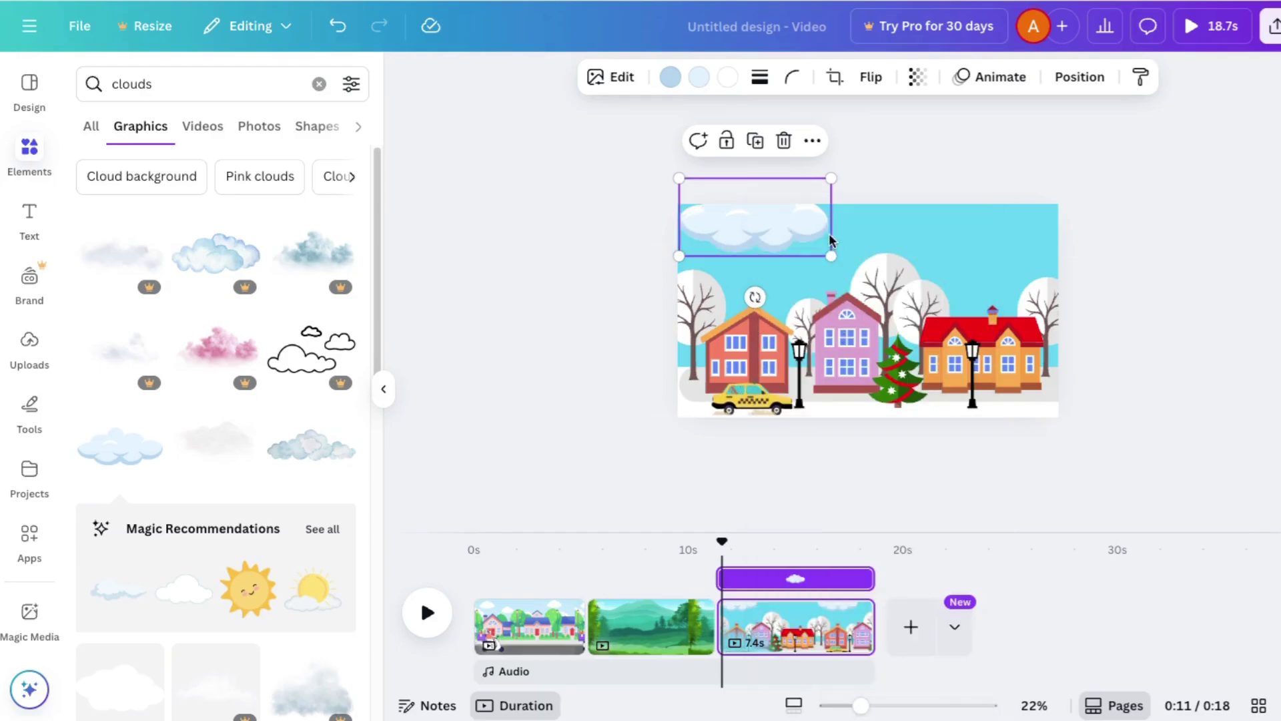
pyautogui.moveTo(756, 220); pyautogui.dragTo(994, 242)
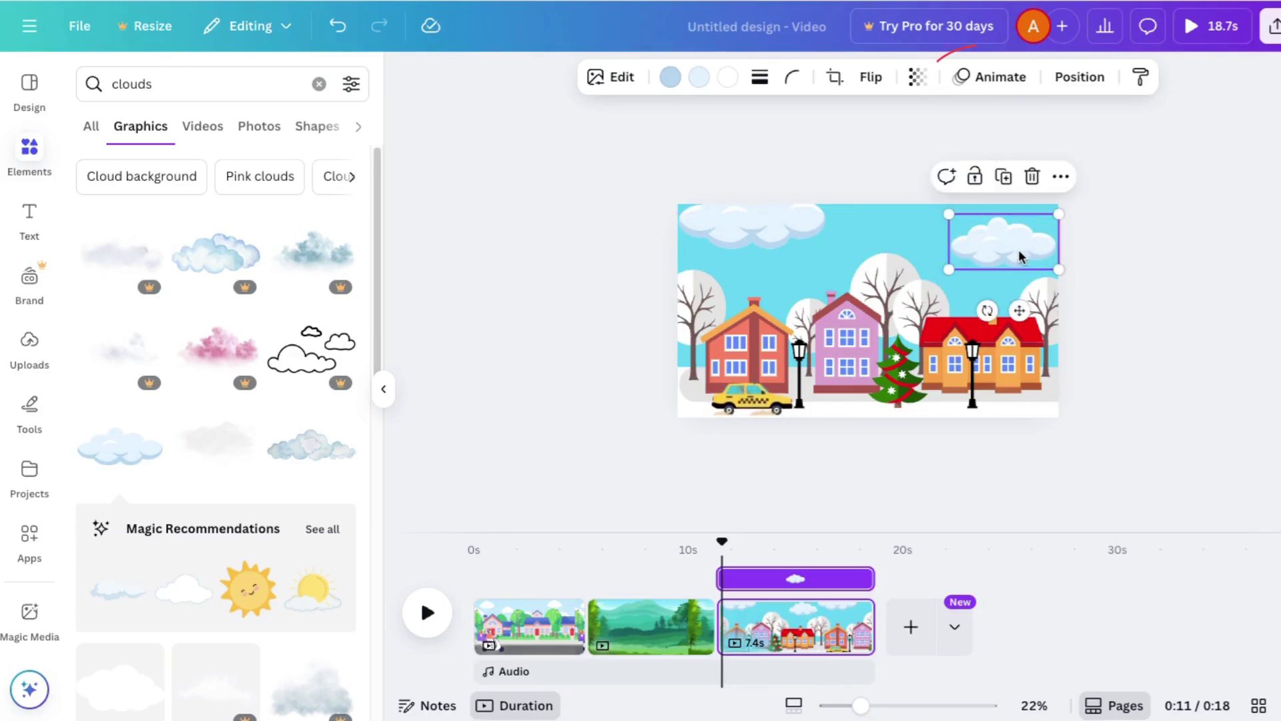
# - Give the right cloud a slow, Steady leftward custom motion path
pyautogui.click(987, 76)
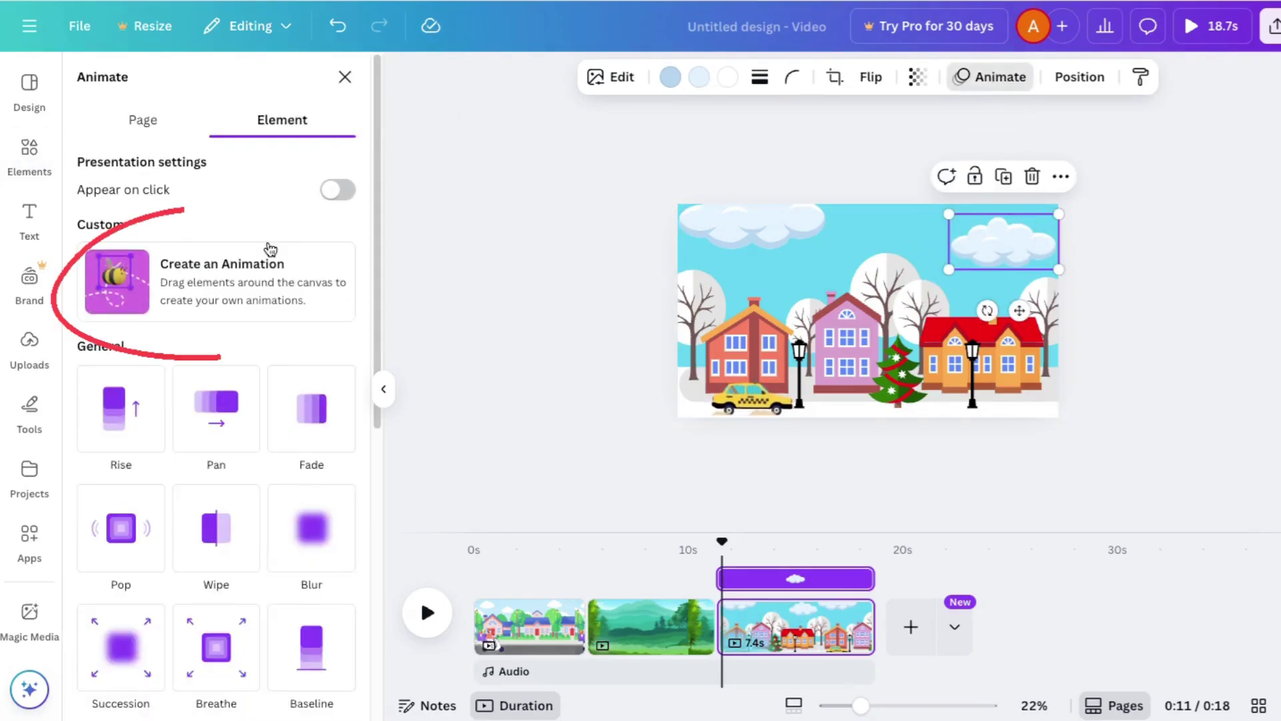
pyautogui.click(223, 281)
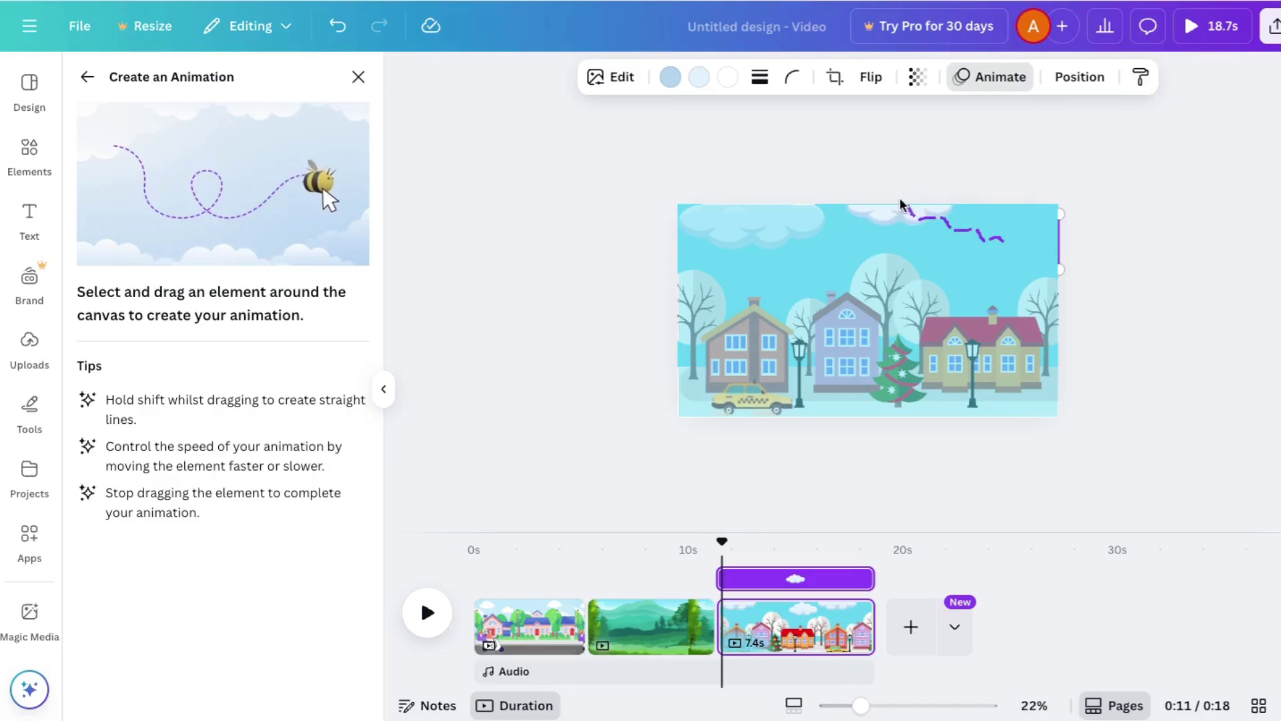
pyautogui.moveTo(900, 204); pyautogui.dragTo(848, 188)
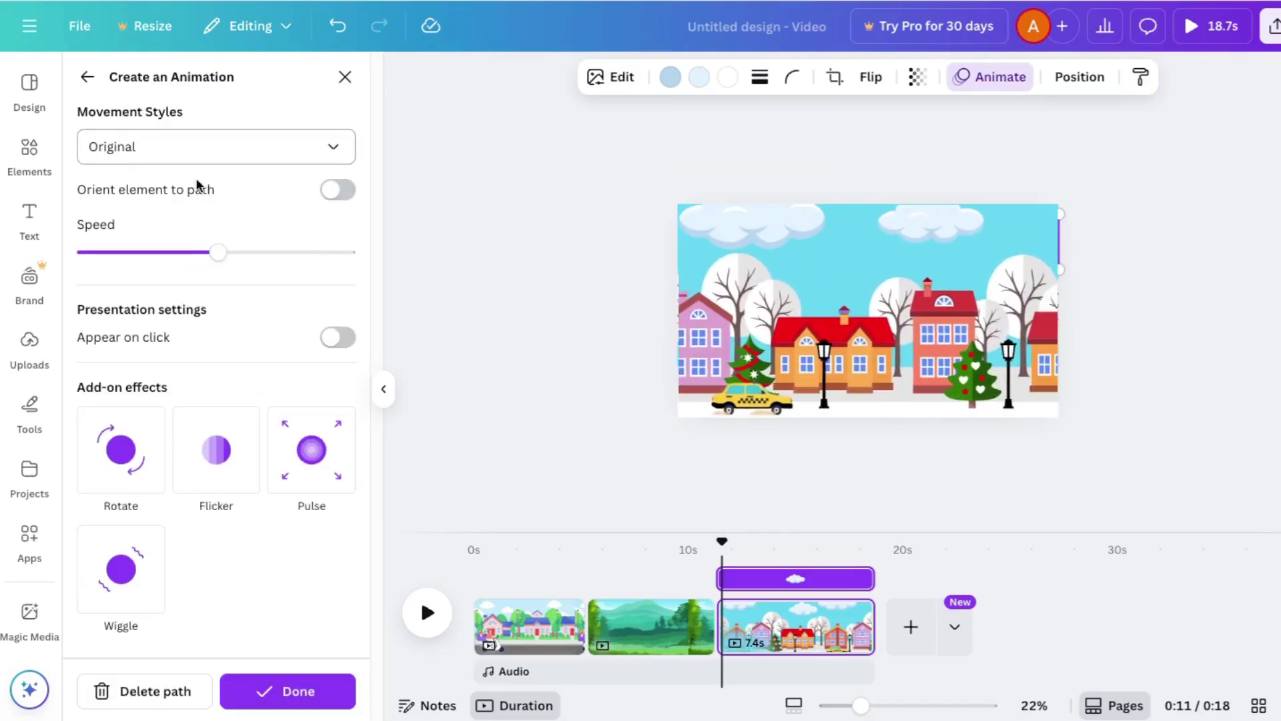
pyautogui.click(209, 147)
pyautogui.click(123, 269)
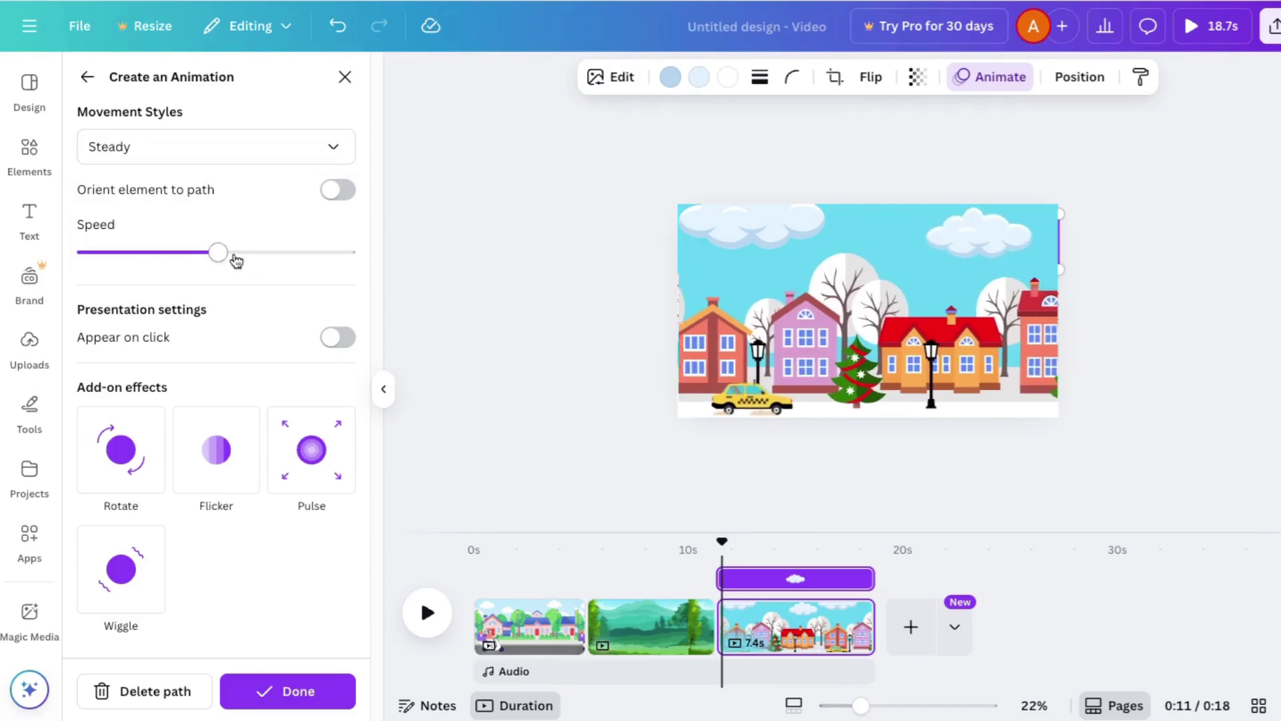
pyautogui.moveTo(236, 260); pyautogui.dragTo(116, 263)
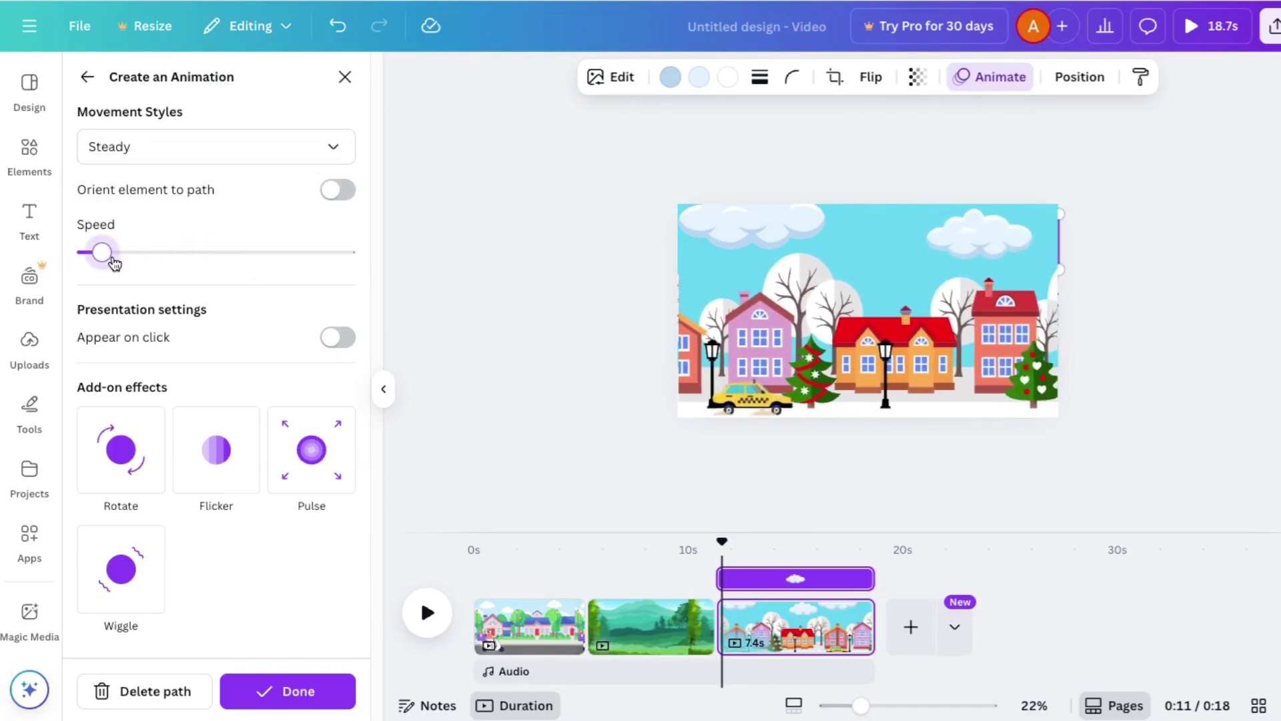
pyautogui.click(280, 691)
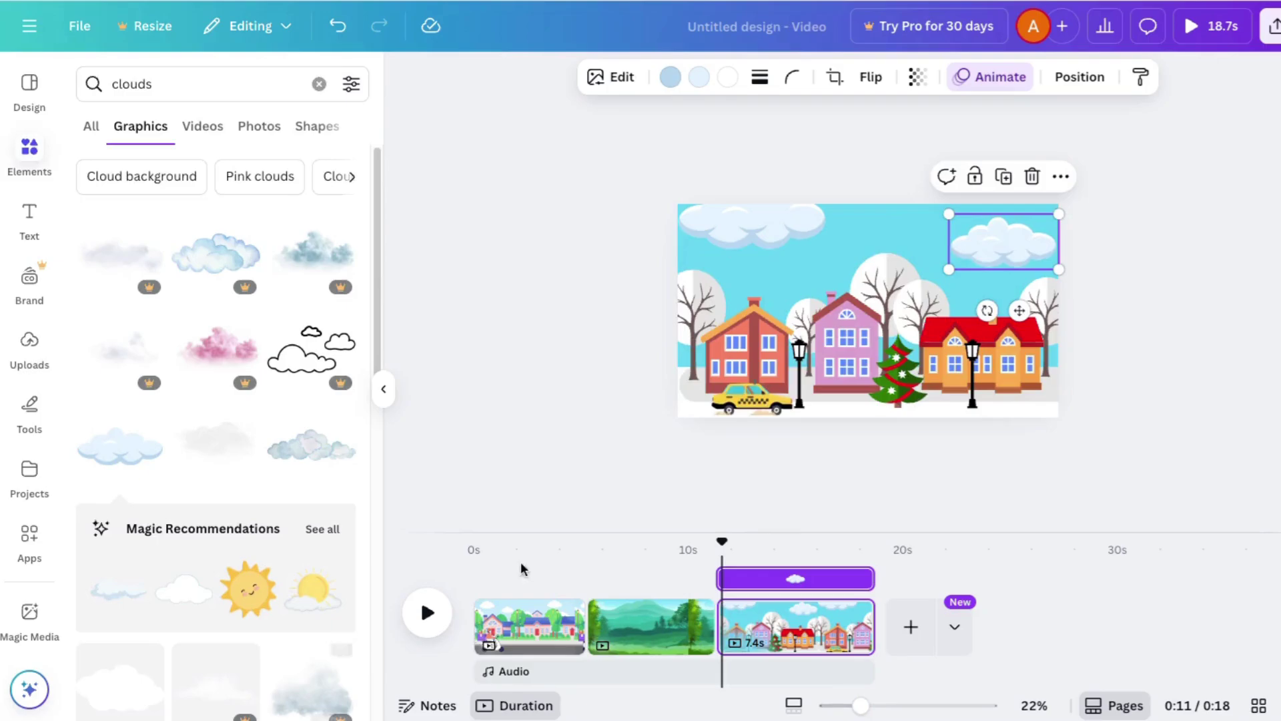
# - Give the left cloud a near-minimum-speed, Steady leftward custom motion path
pyautogui.click(751, 231)
pyautogui.click(1001, 78)
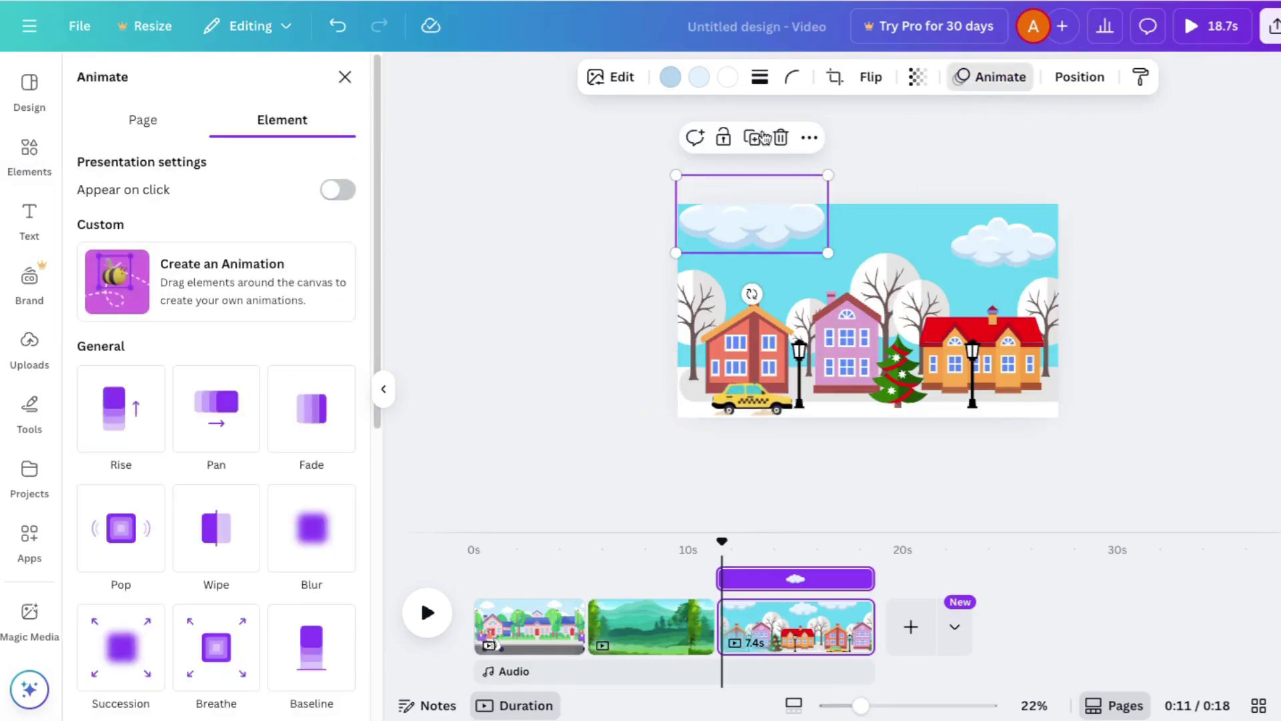
pyautogui.click(214, 275)
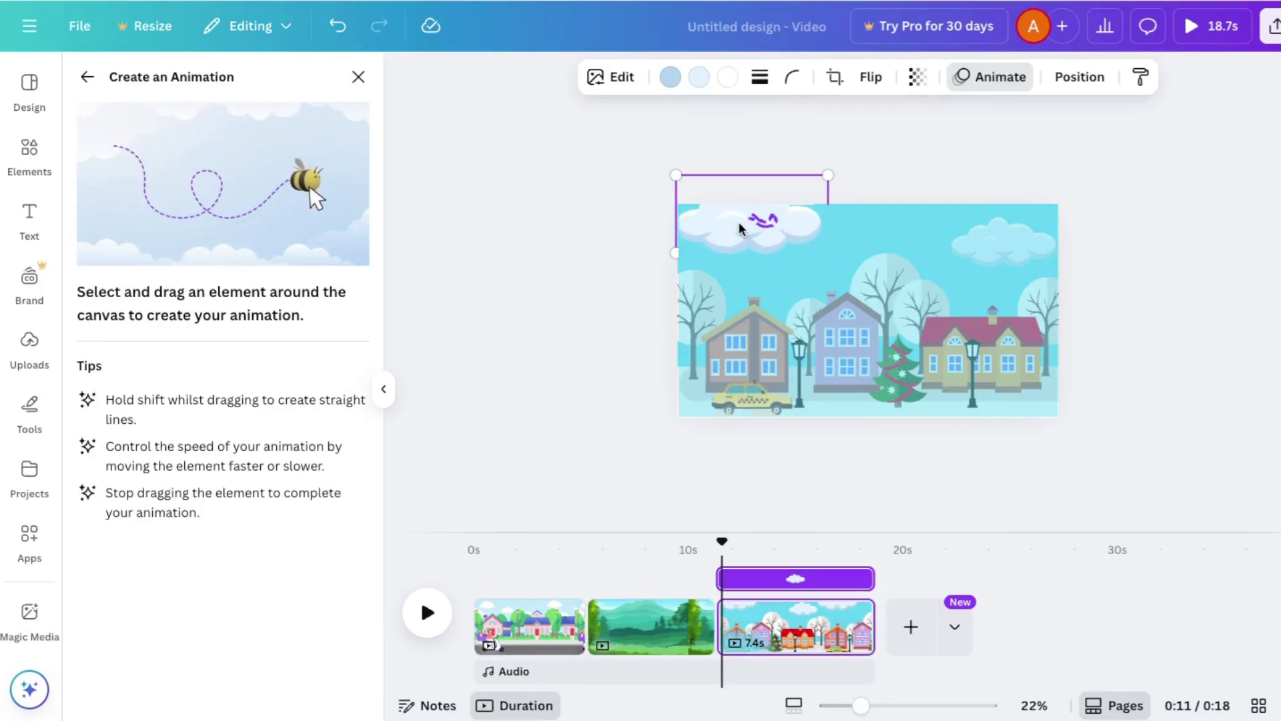
pyautogui.moveTo(718, 229); pyautogui.dragTo(665, 215)
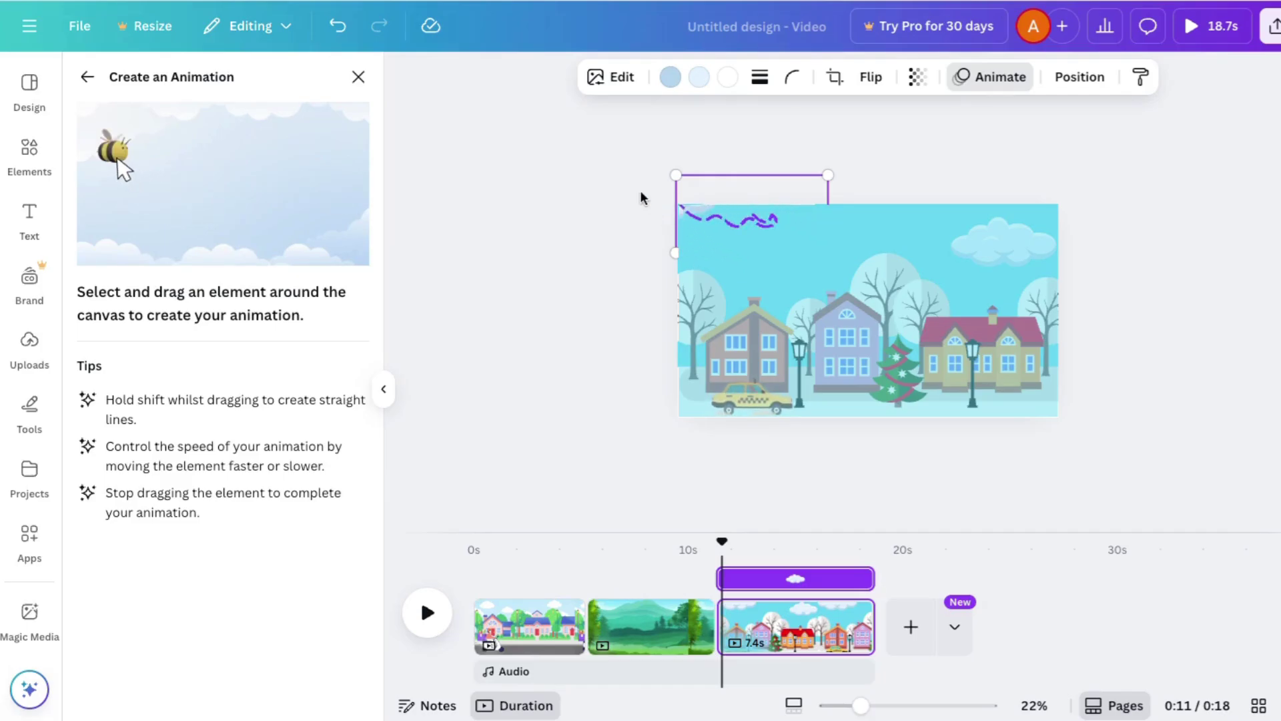
pyautogui.moveTo(158, 252); pyautogui.dragTo(107, 252)
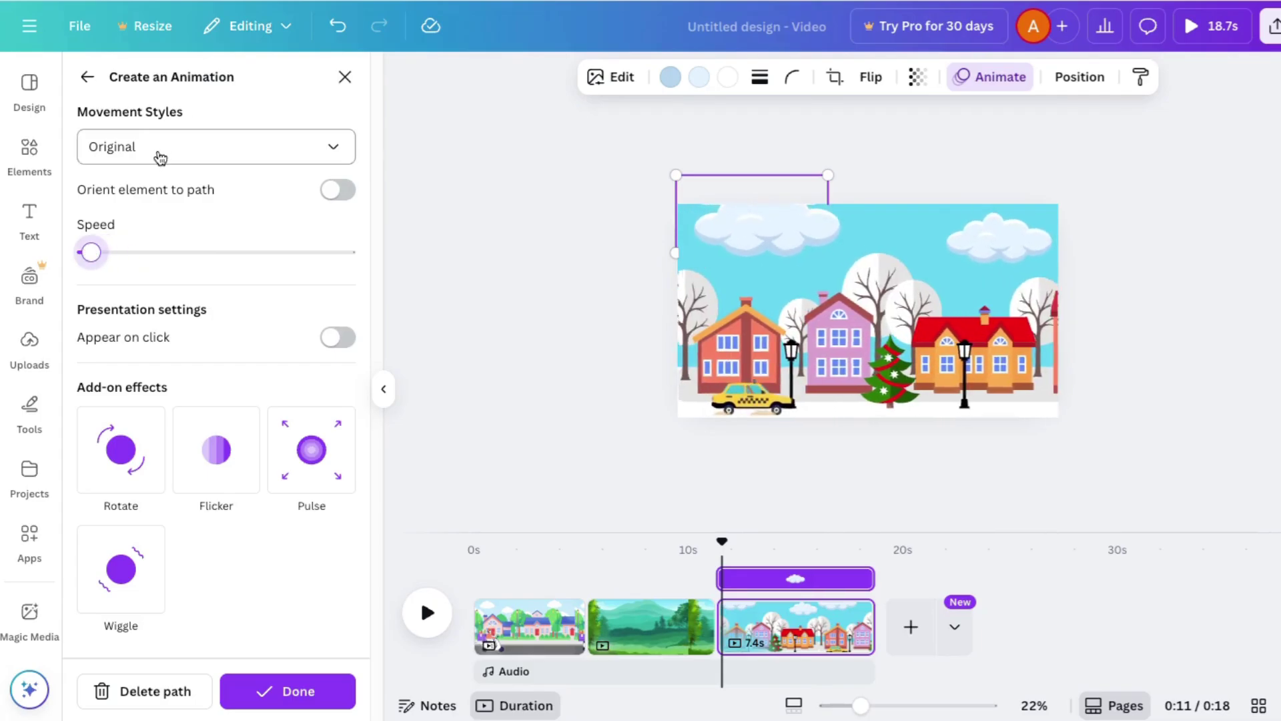
pyautogui.click(160, 158)
pyautogui.click(124, 270)
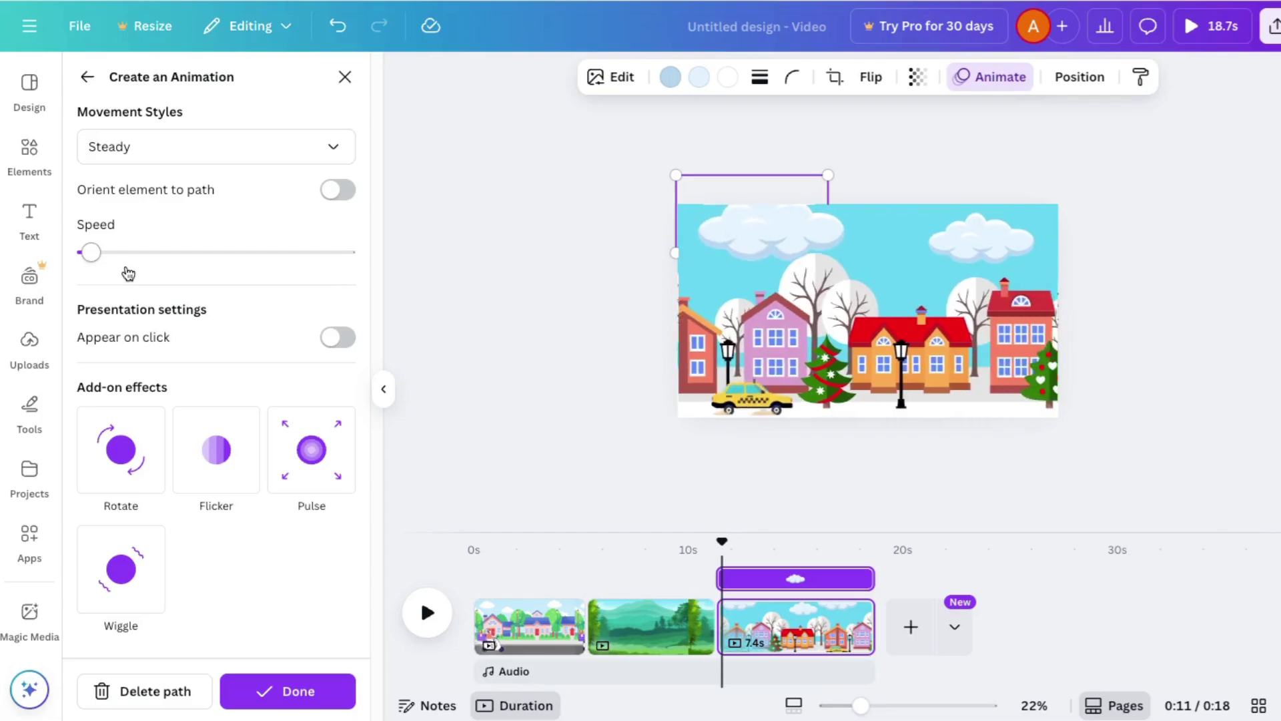
pyautogui.click(288, 692)
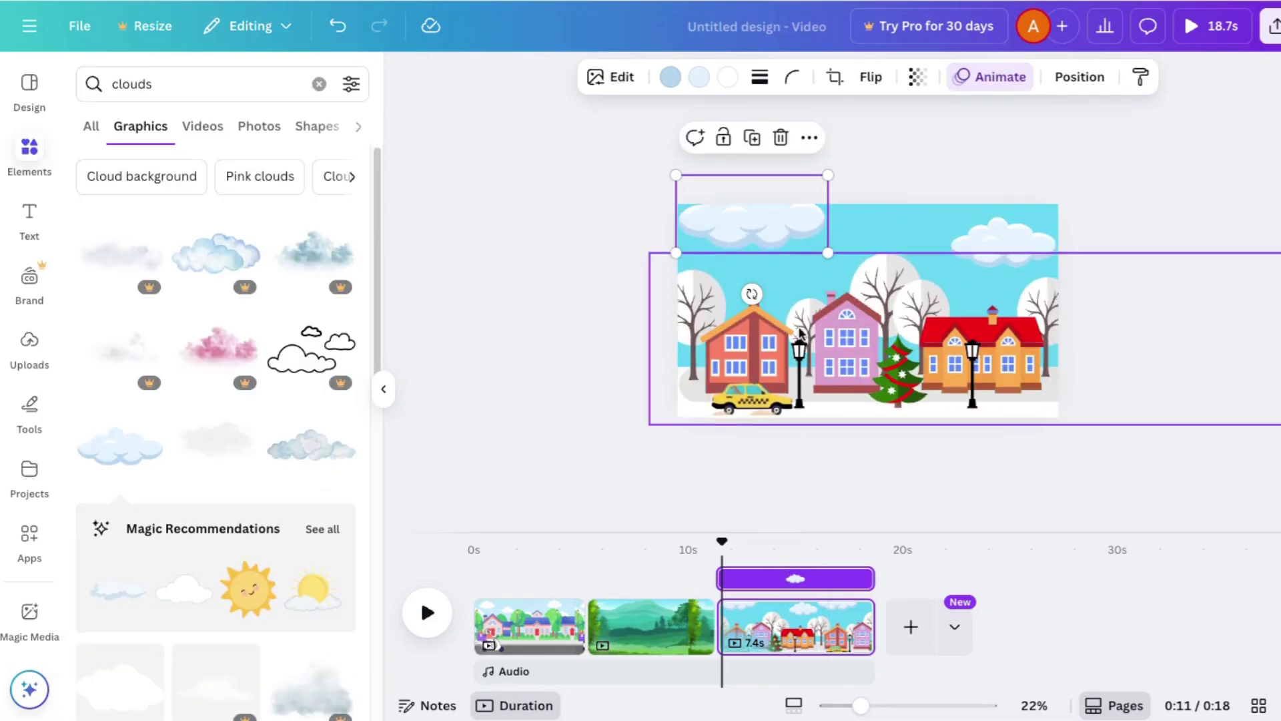
pyautogui.click(636, 366)
pyautogui.click(427, 612)
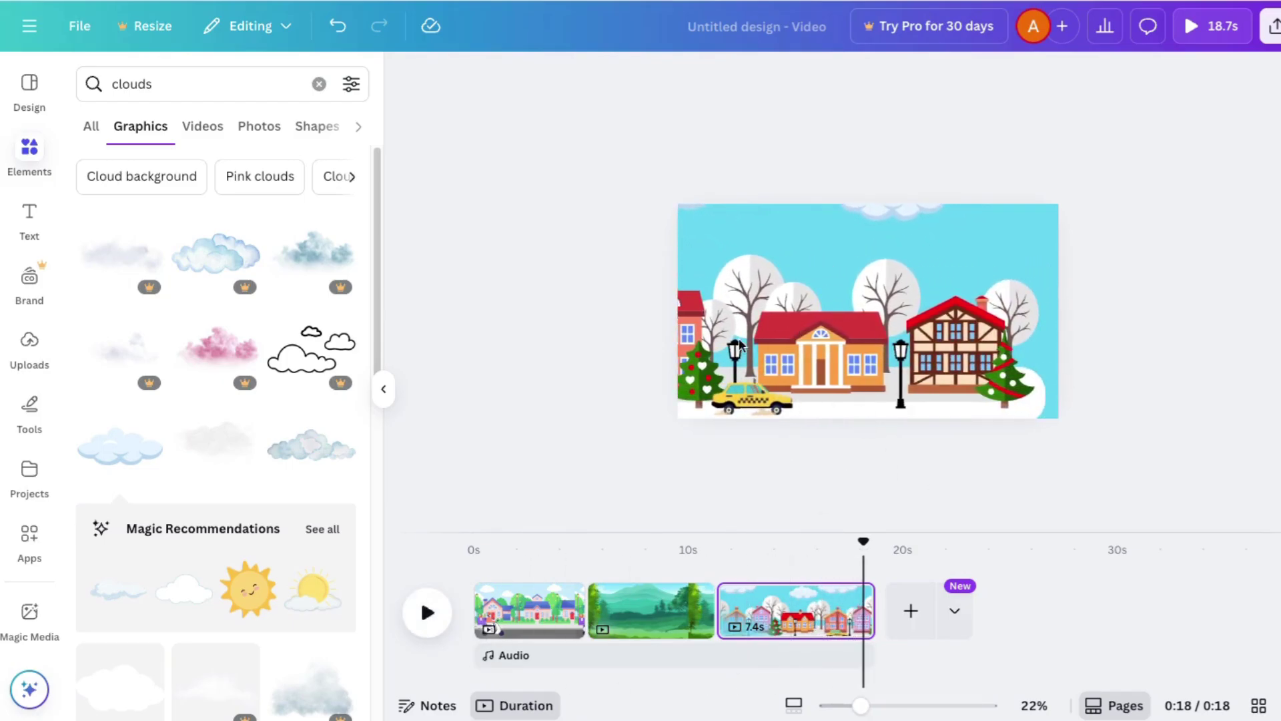
pyautogui.click(657, 614)
pyautogui.click(575, 625)
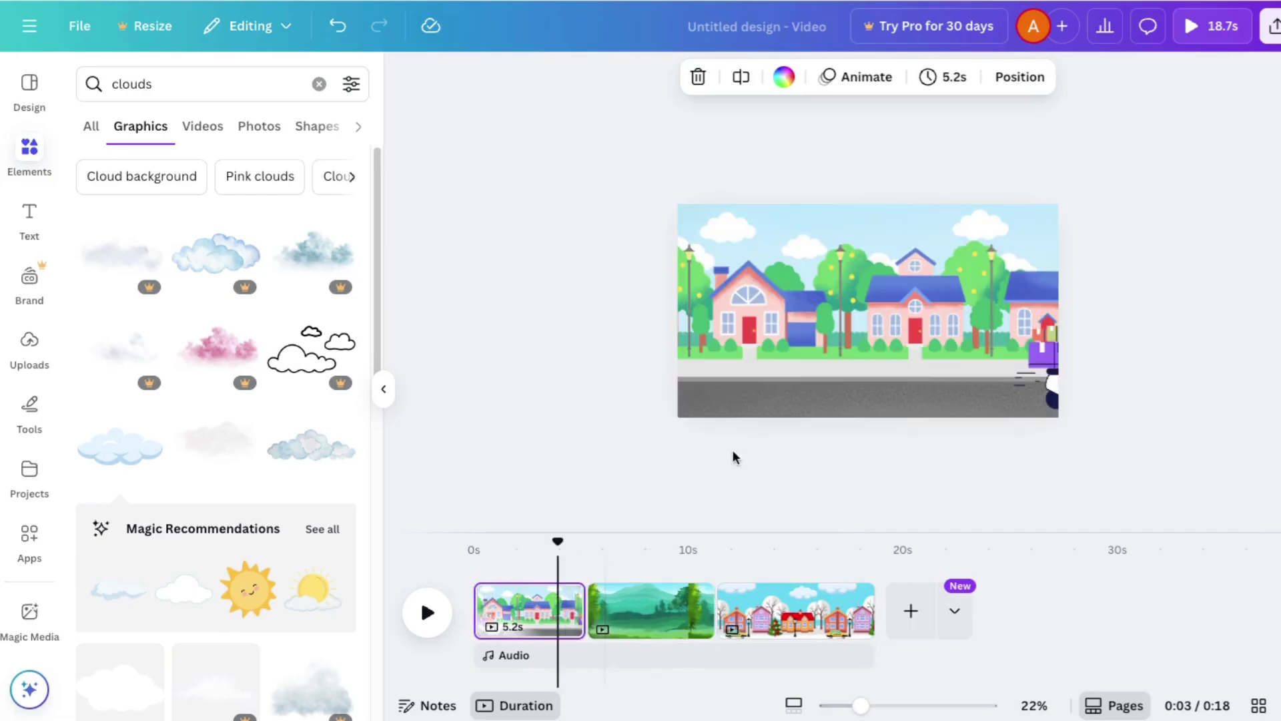
pyautogui.moveTo(558, 540); pyautogui.dragTo(492, 540)
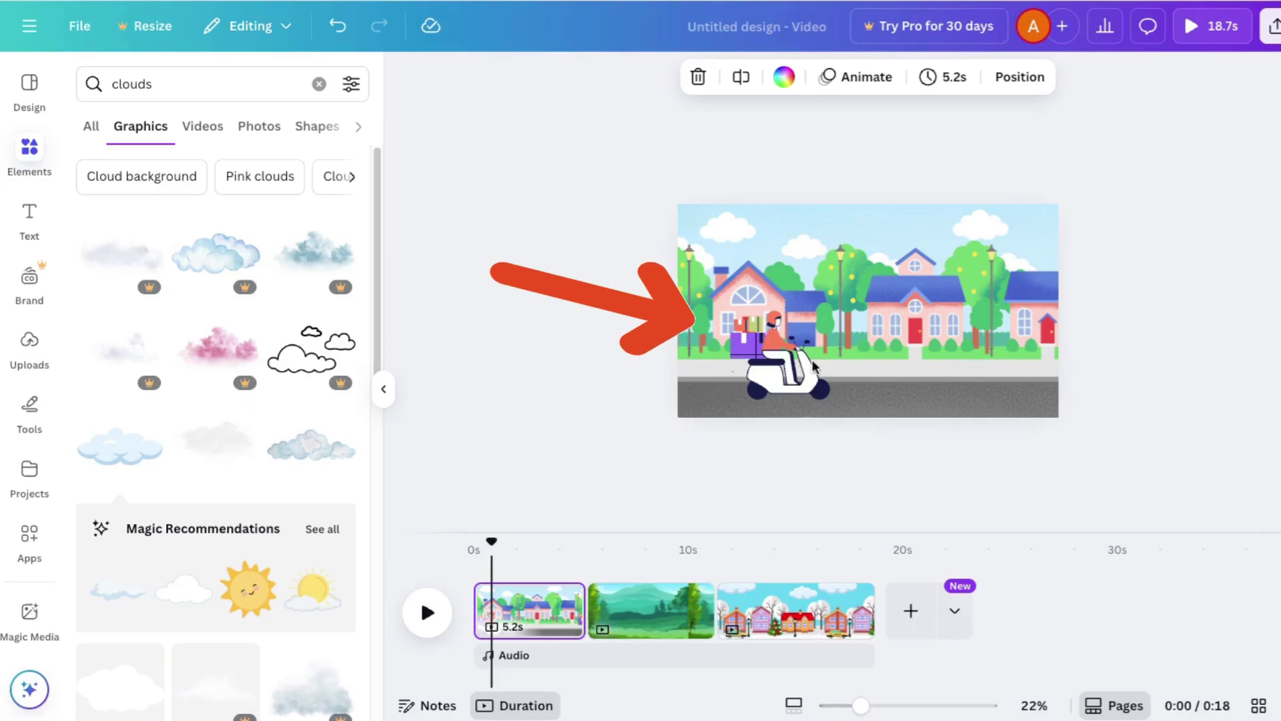
pyautogui.click(427, 612)
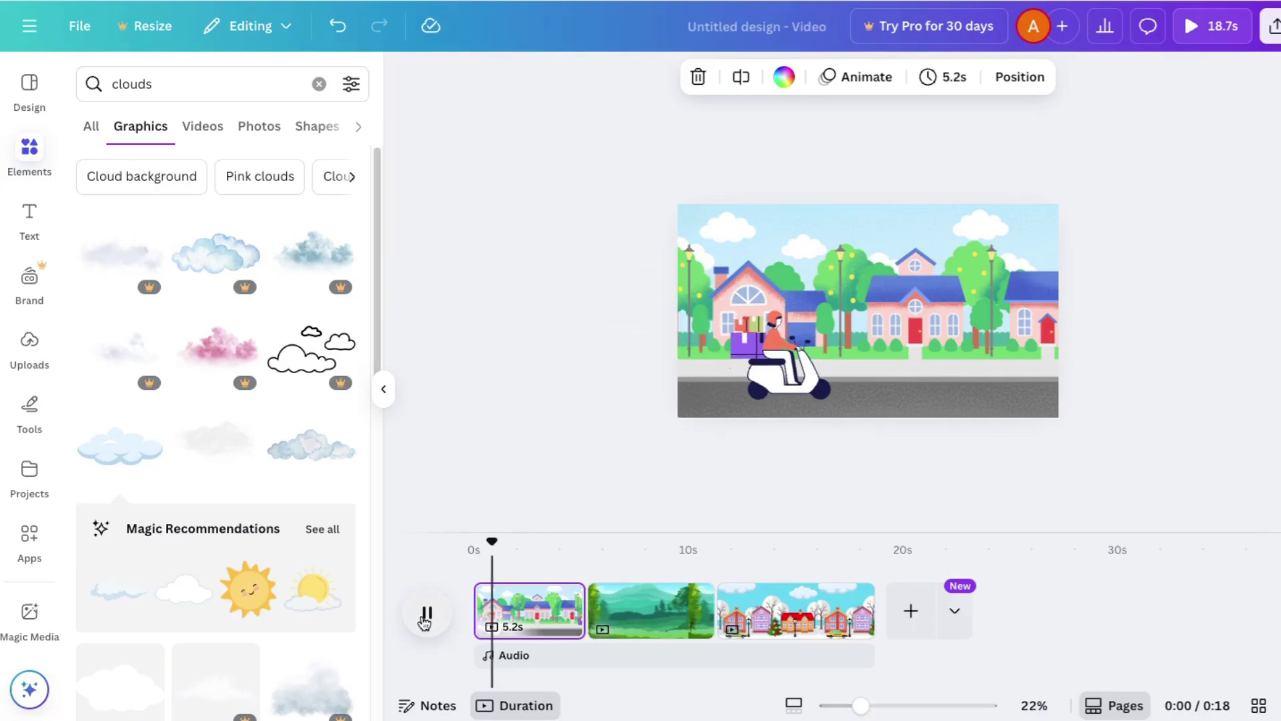
pyautogui.click(427, 613)
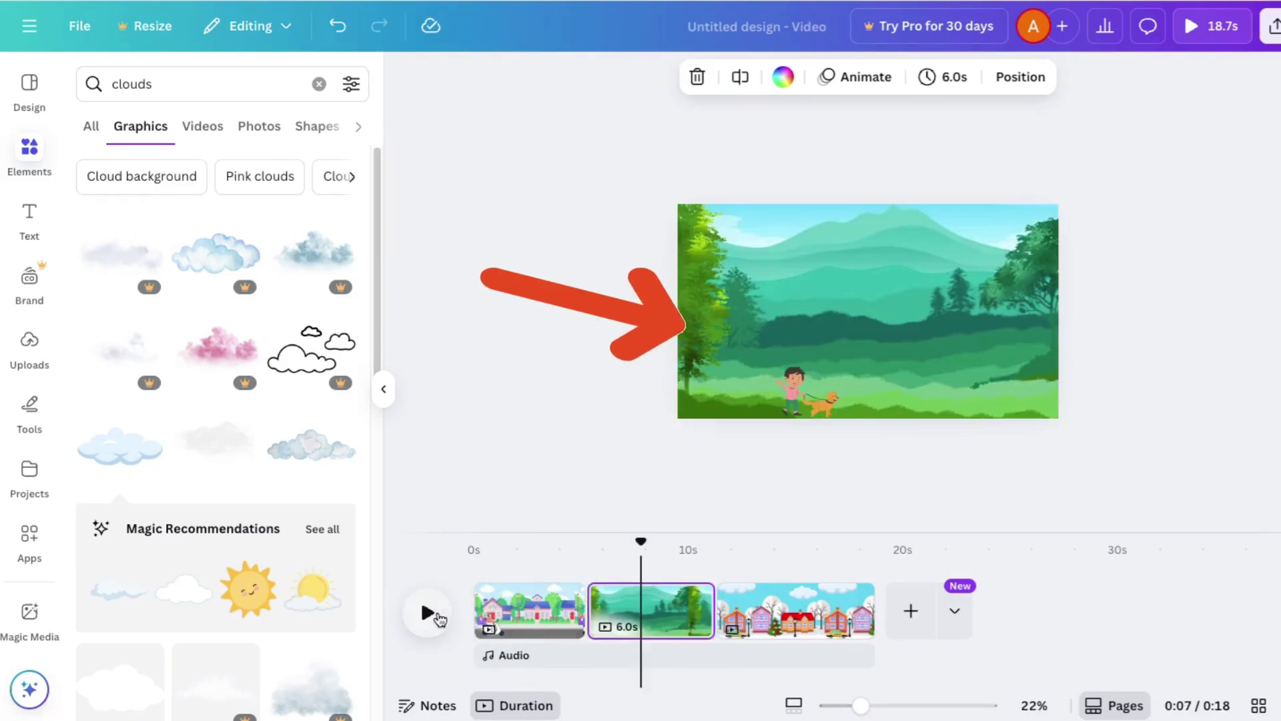
pyautogui.click(427, 613)
pyautogui.click(446, 617)
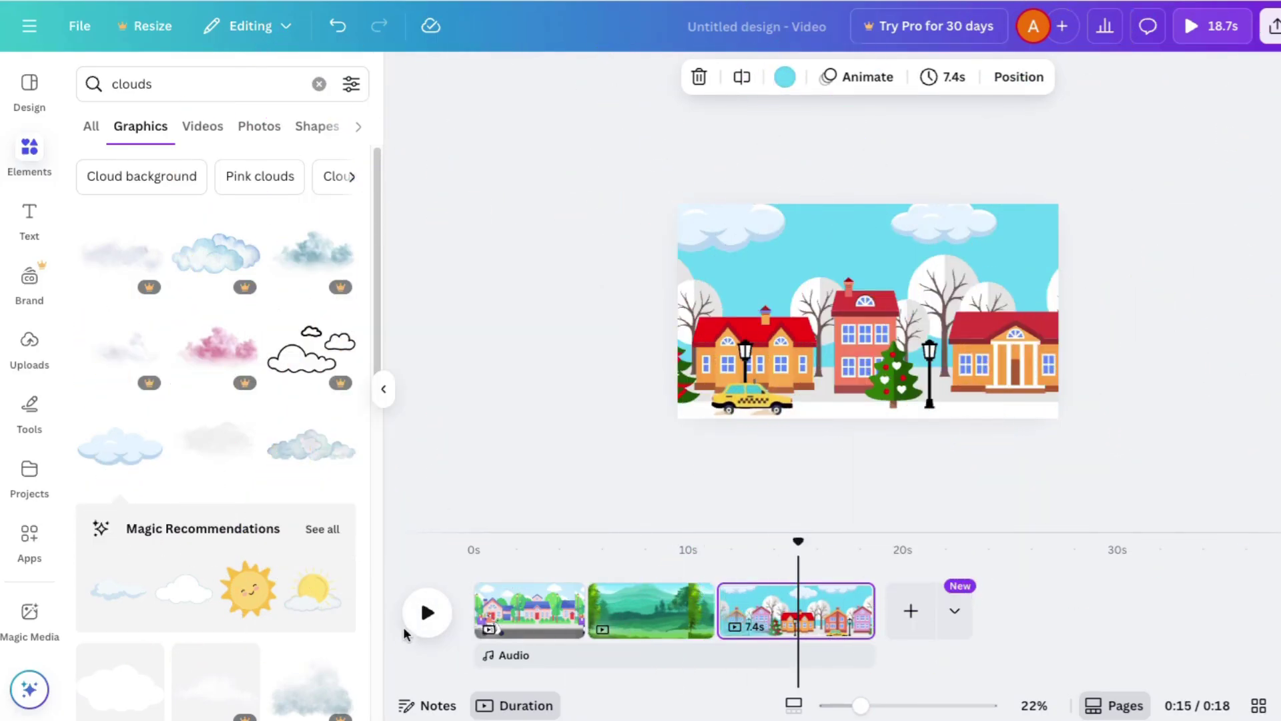
pyautogui.click(424, 619)
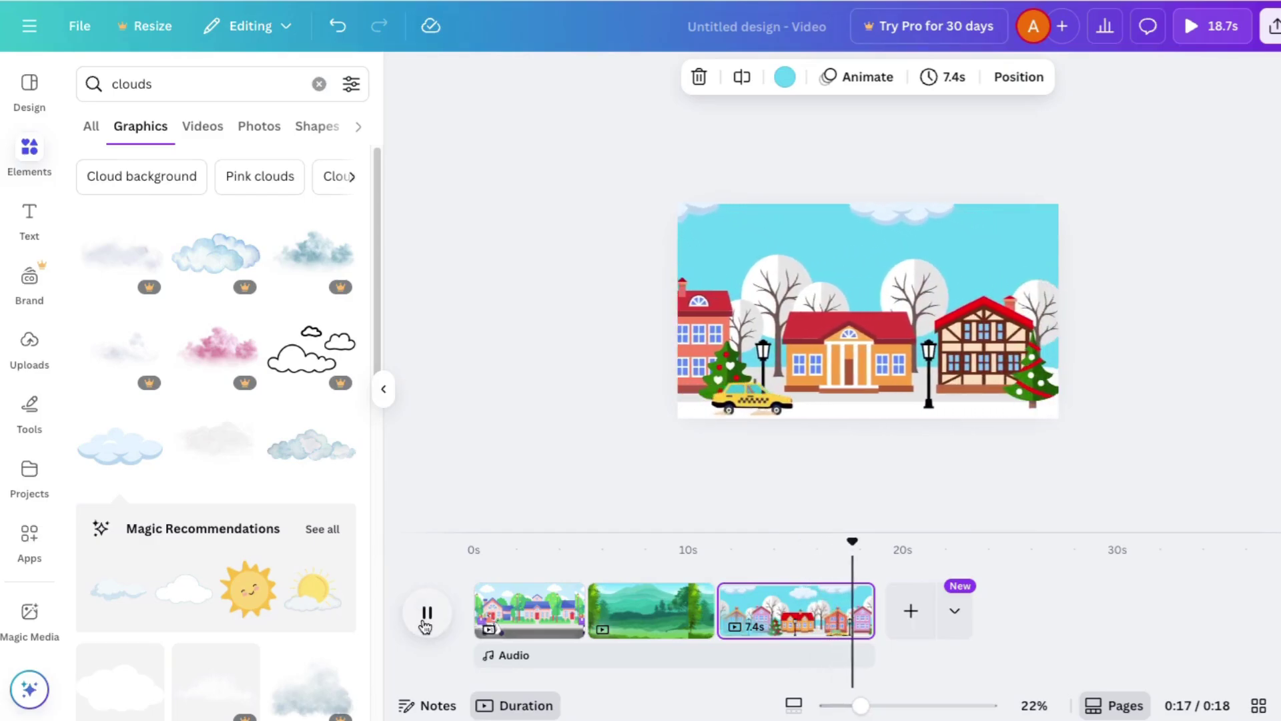